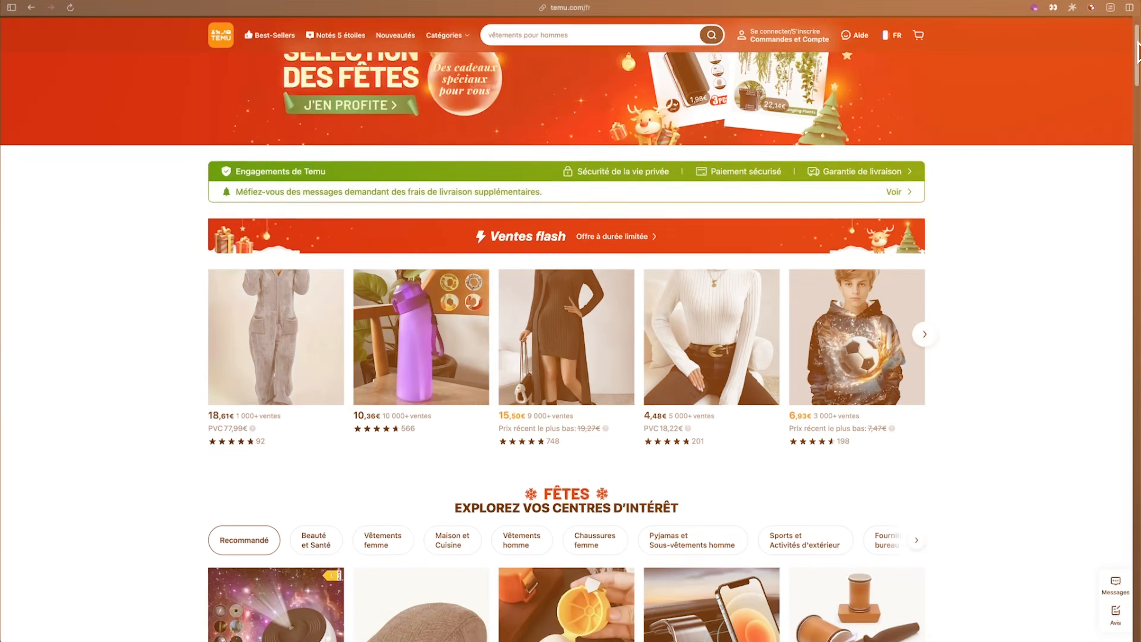
Open the Webflow Site/Blog course and look through its Portfolio lessons and the wider training catalogue
scroll(571, 321, "down", 6)
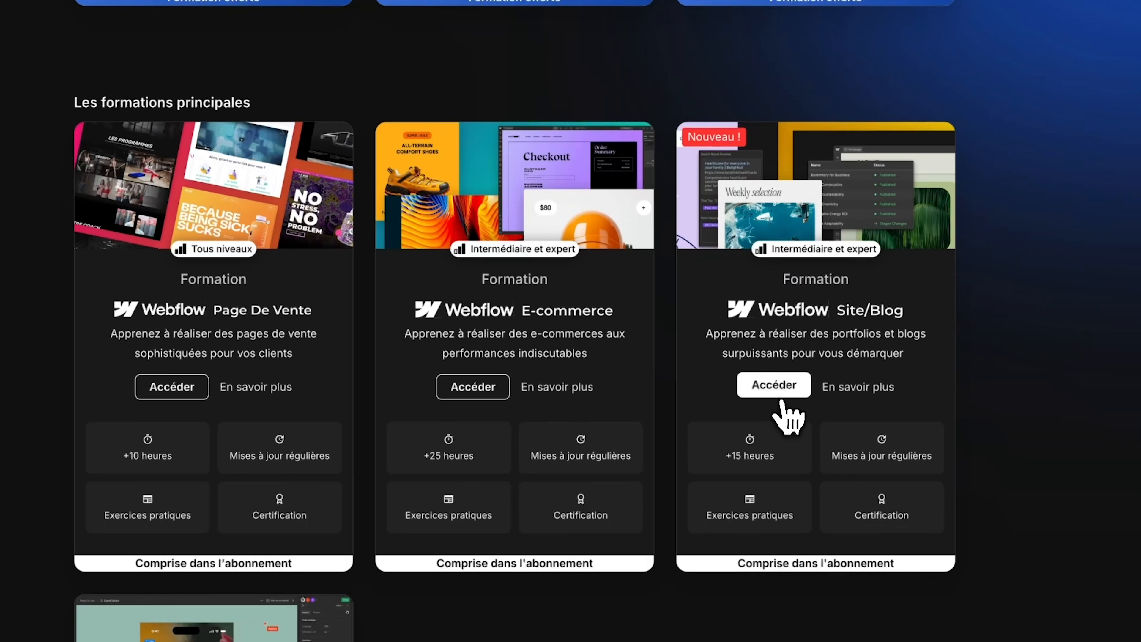
left_click(777, 387)
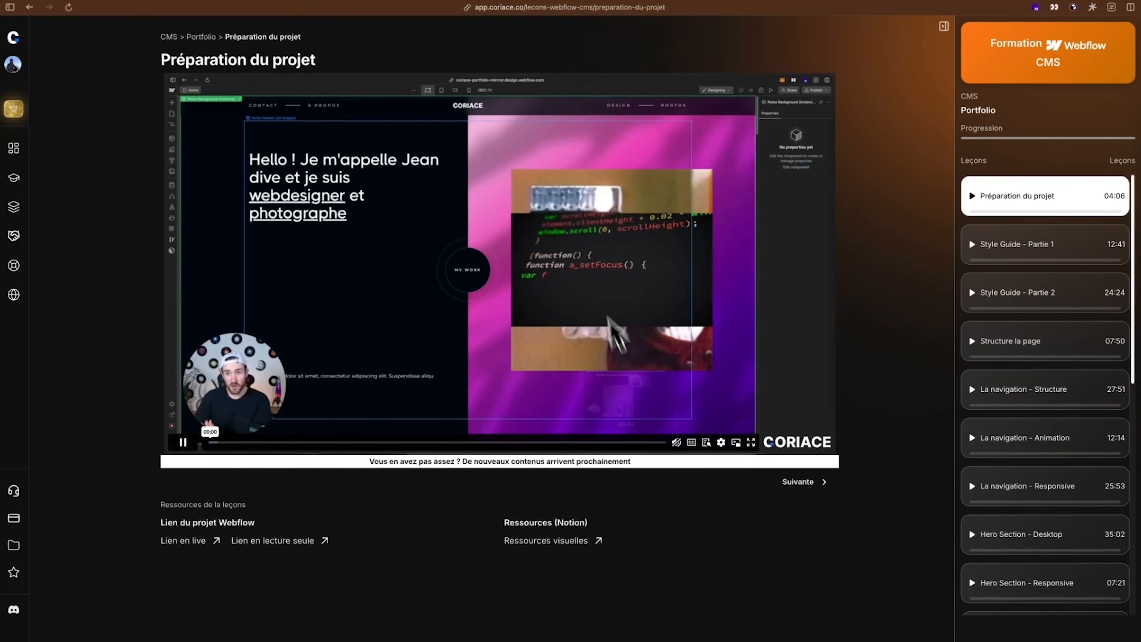
scroll(1057, 323, "down", 3)
scroll(1058, 331, "down", 3)
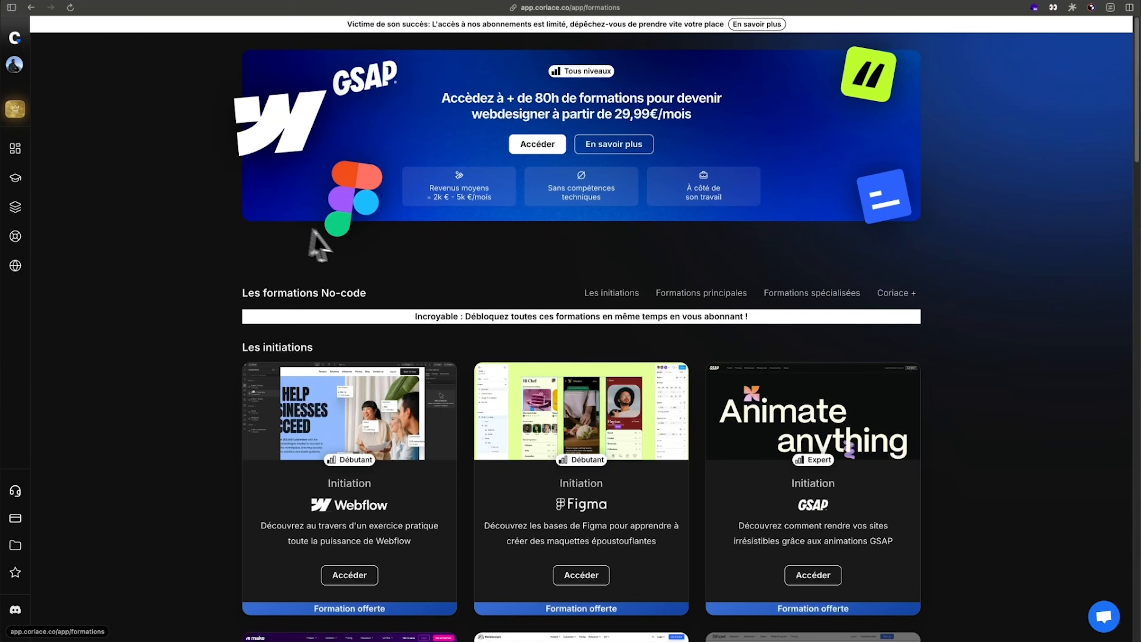
scroll(573, 306, "down", 5)
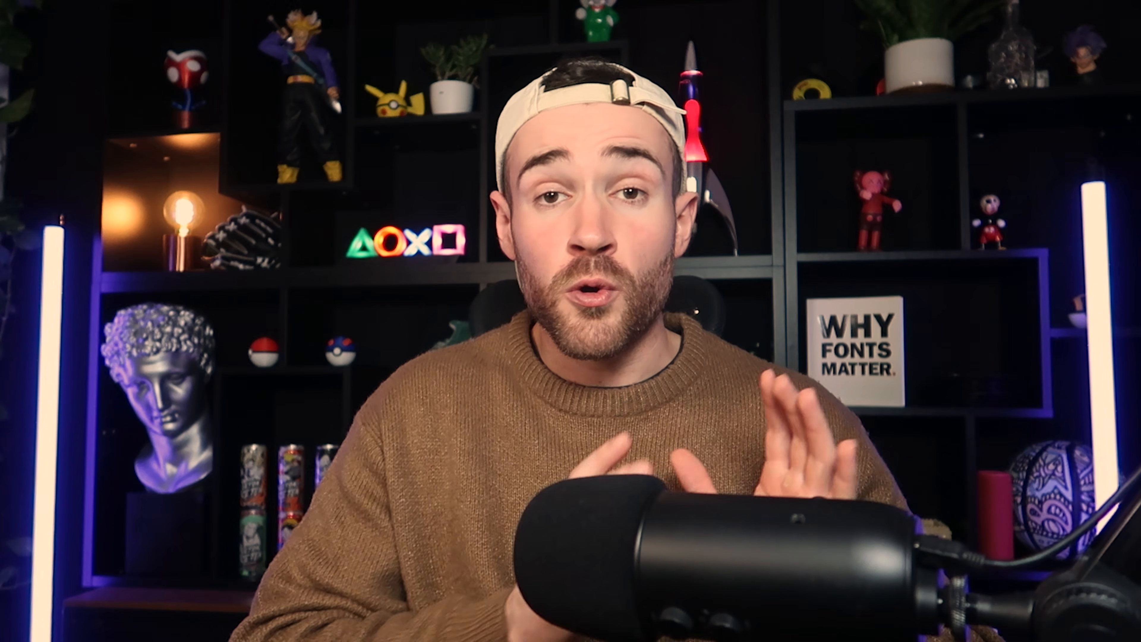
Reload the Coriace Studio landing page and review its hero, showcased sites and feature sections
key("super+r")
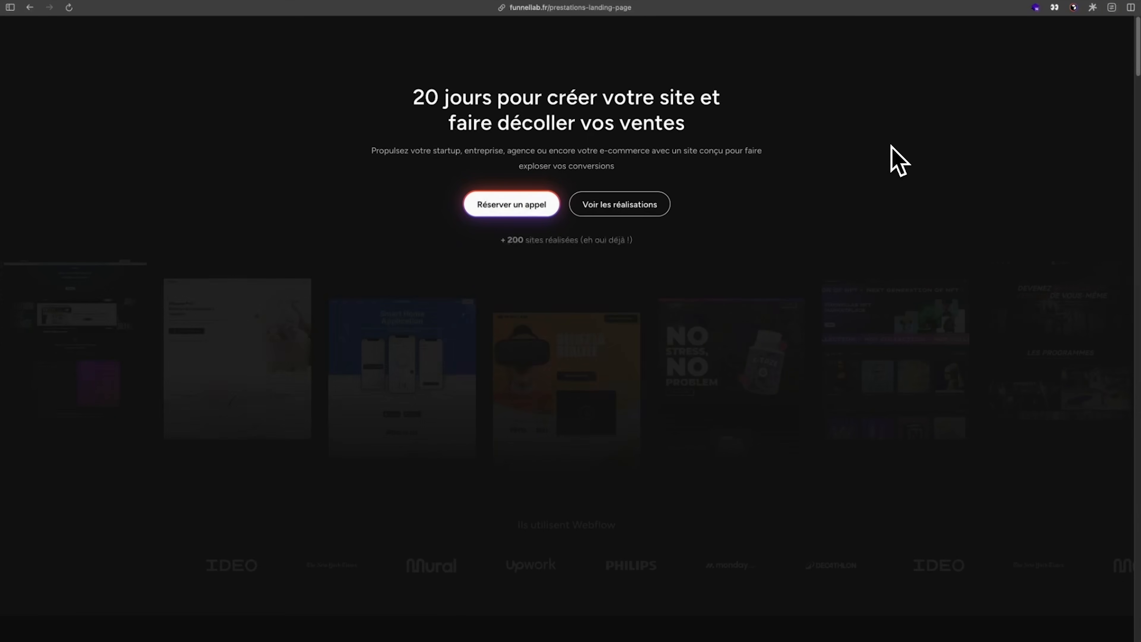
scroll(764, 342, "down", 4)
scroll(764, 346, "down", 10)
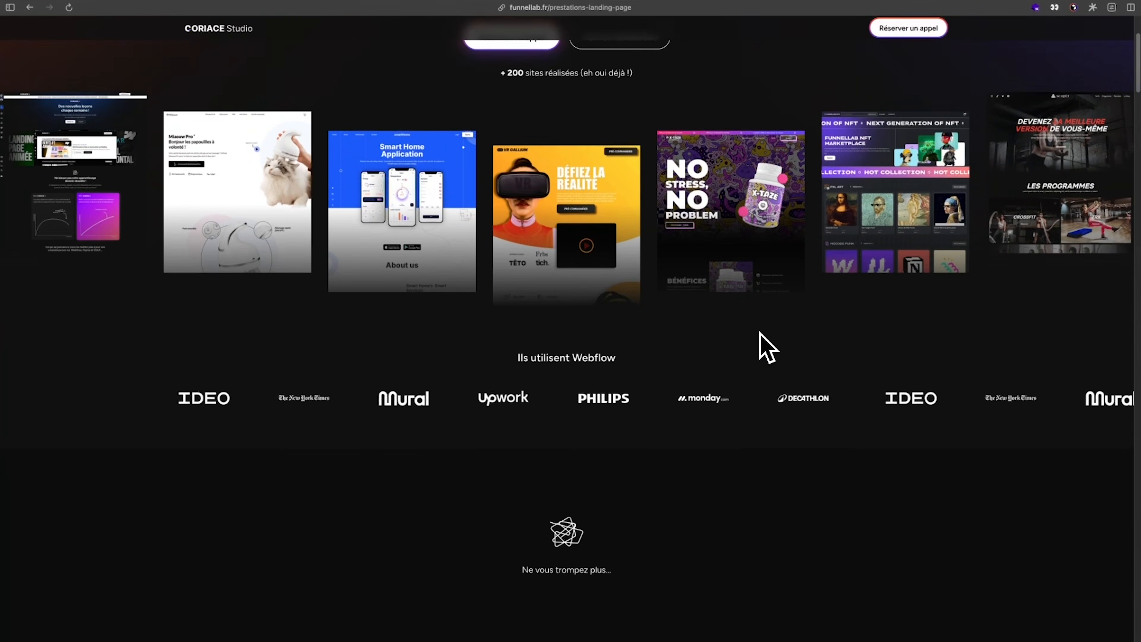
scroll(762, 348, "down", 5)
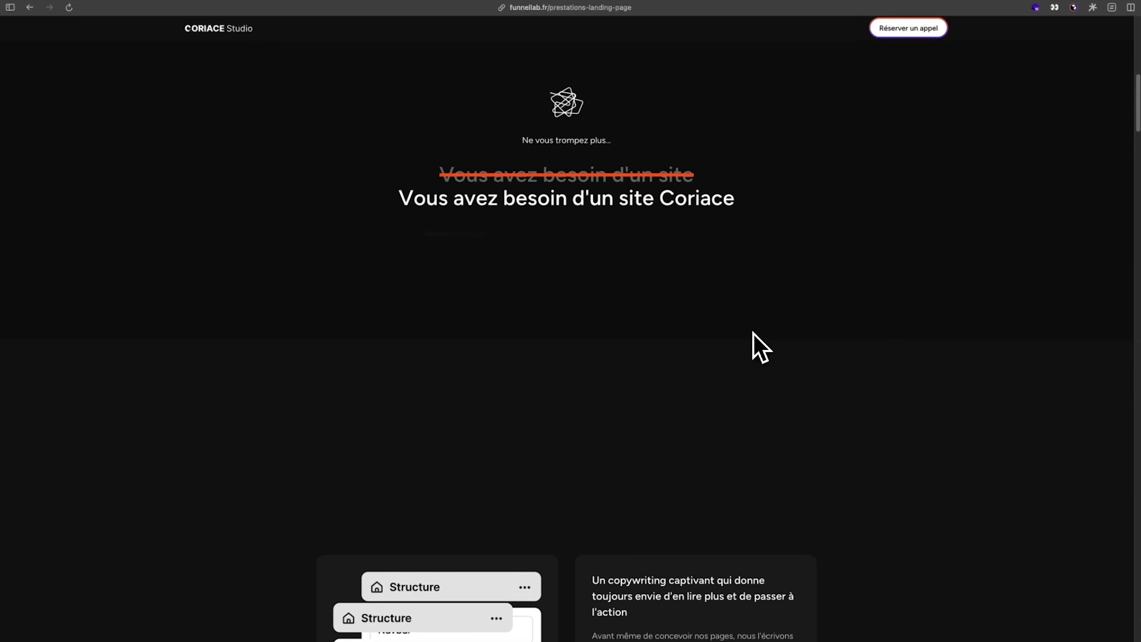
scroll(751, 333, "down", 10)
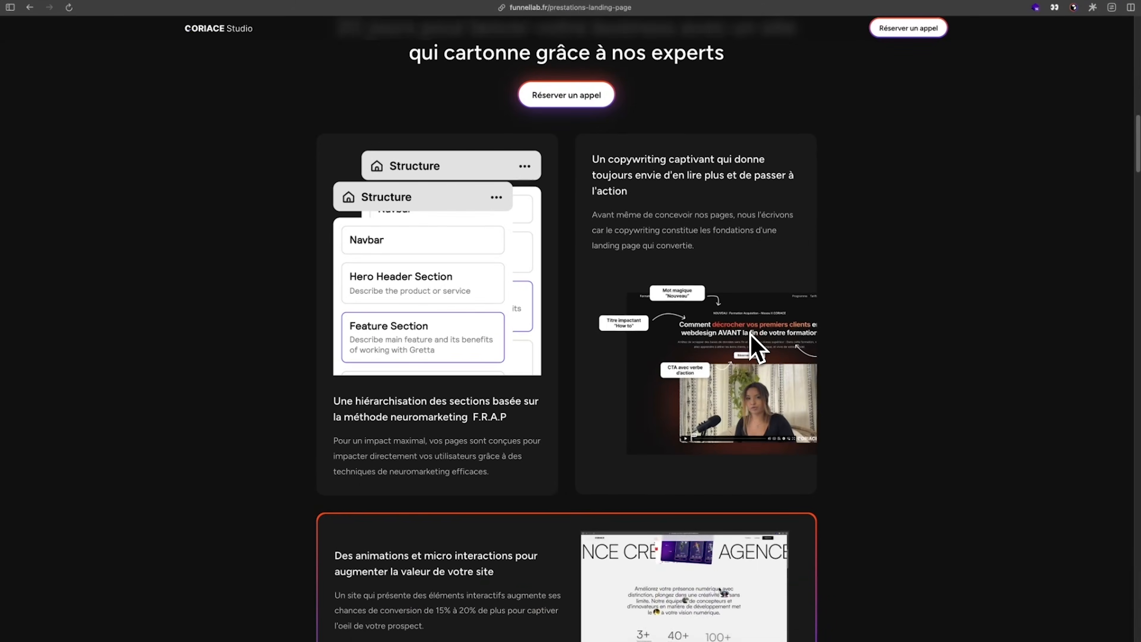
scroll(755, 349, "down", 7)
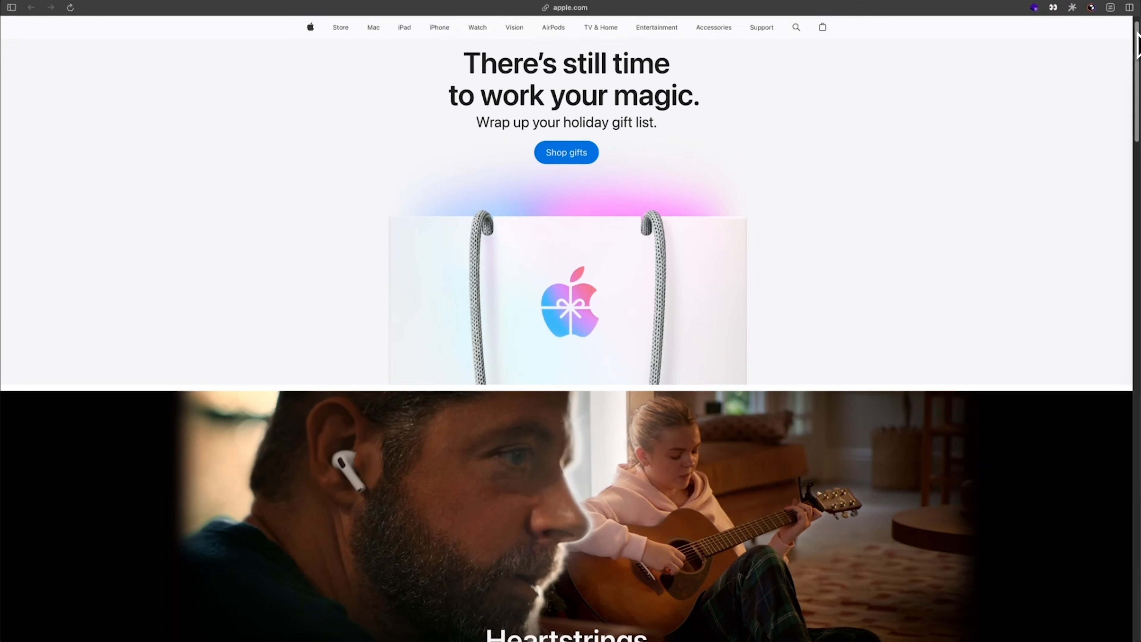
Examine the Apple site and compare the 3D phone scroll animation on the Webflow and Apple iPhone 16 Pro pages
scroll(1138, 45, "down", 6)
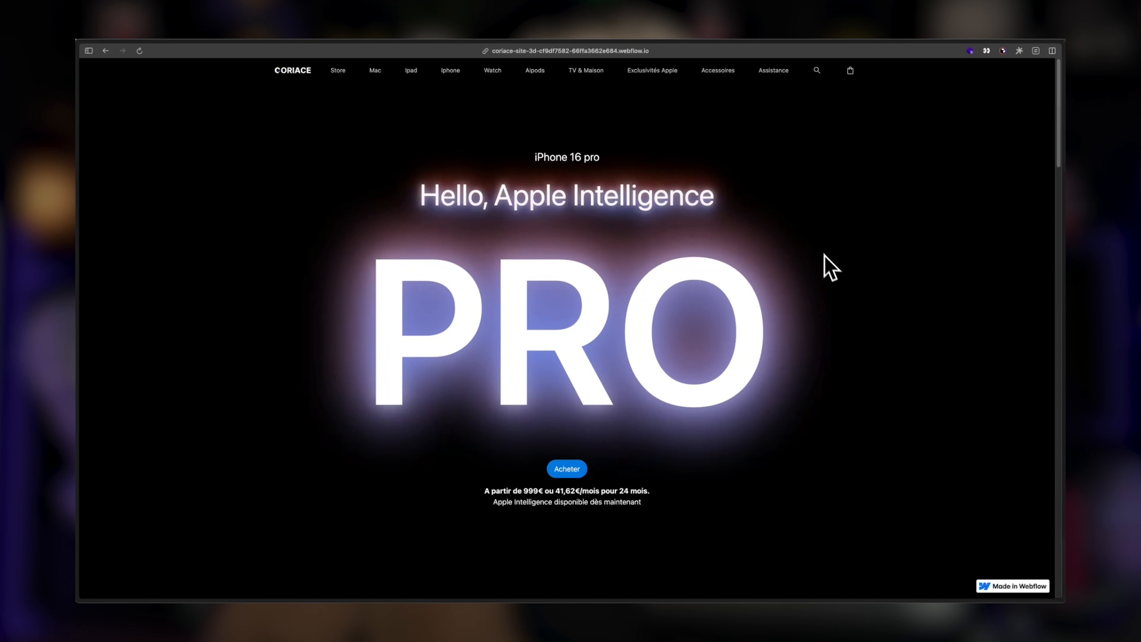
scroll(825, 269, "down", 5)
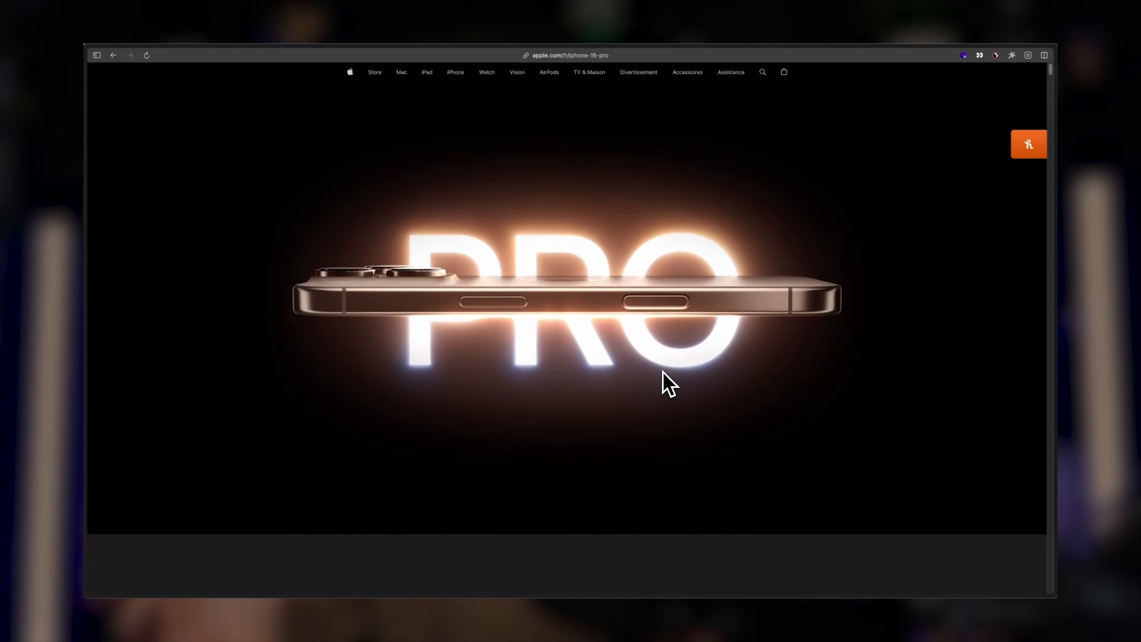
scroll(597, 350, "down", 10)
left_click_drag(602, 357, 688, 339)
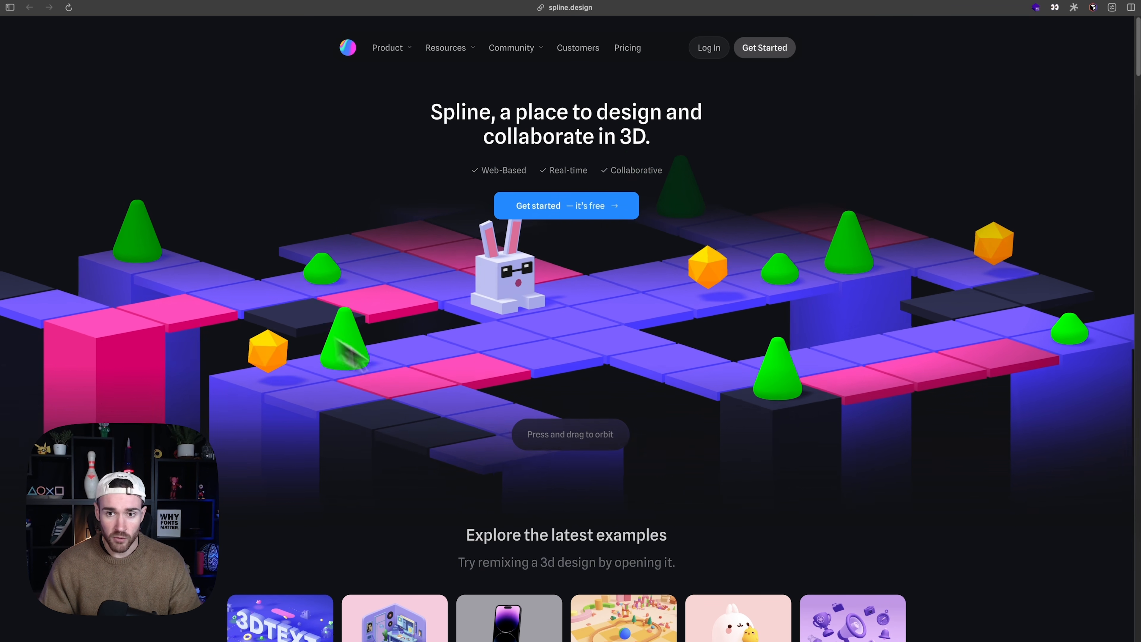
Review the latest 3D examples and the companies using Spline on its homepage
scroll(921, 369, "down", 3)
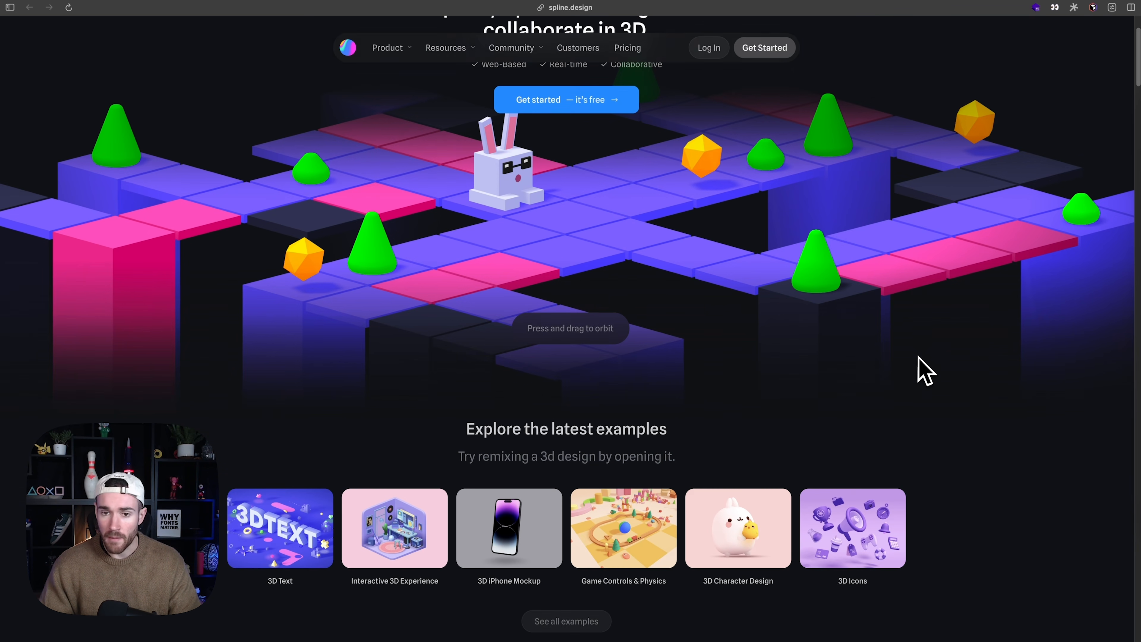
scroll(924, 370, "down", 4)
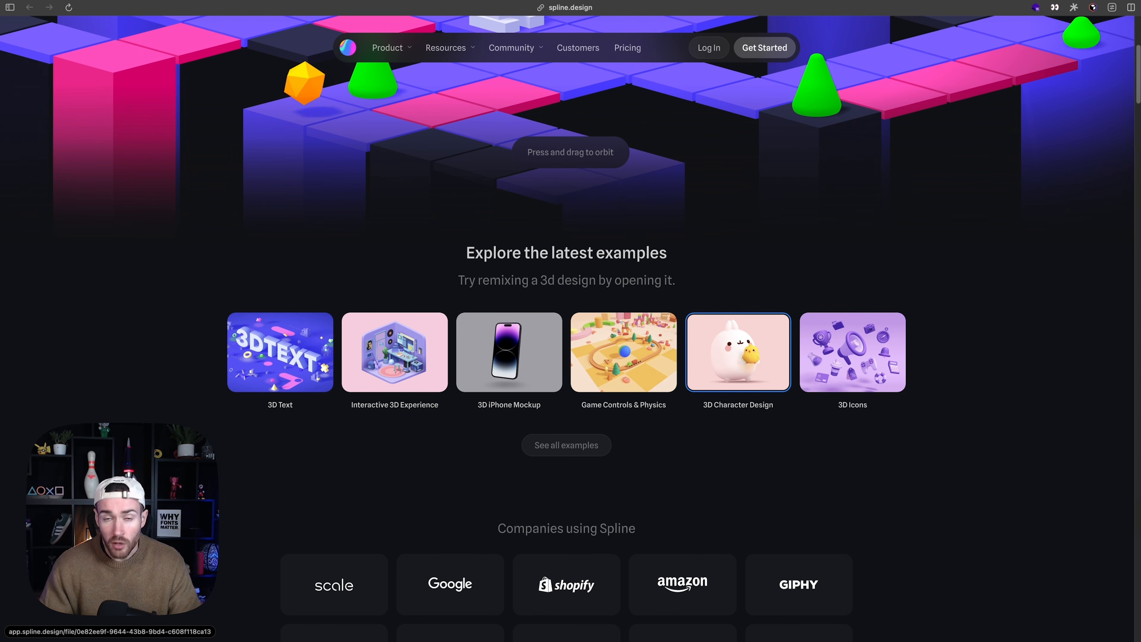
scroll(687, 272, "down", 6)
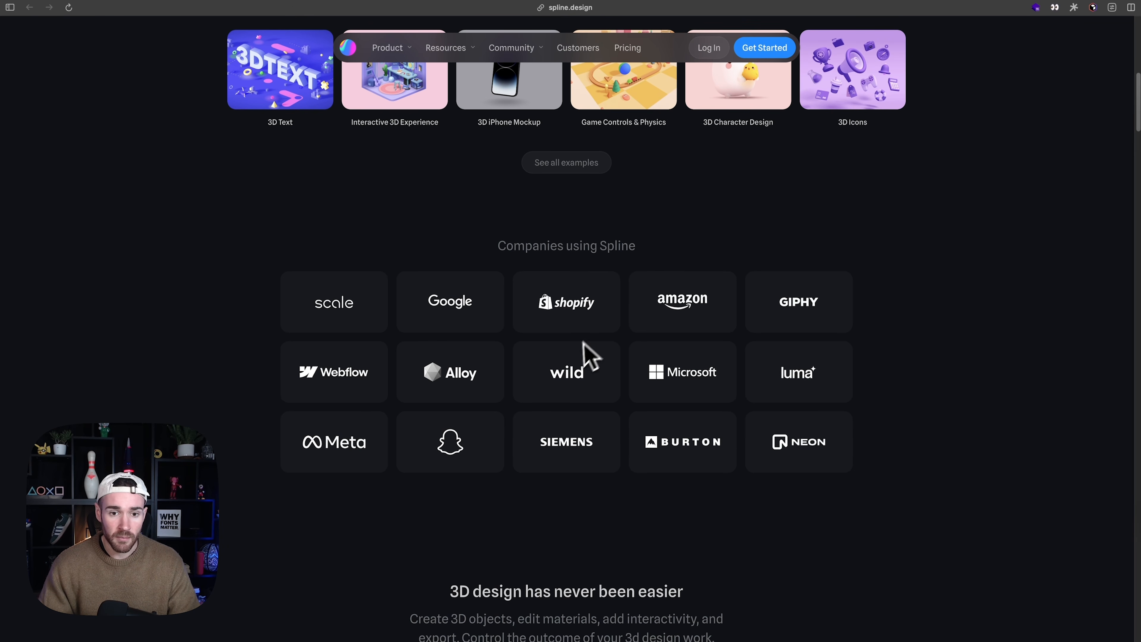
scroll(593, 306, "up", 12)
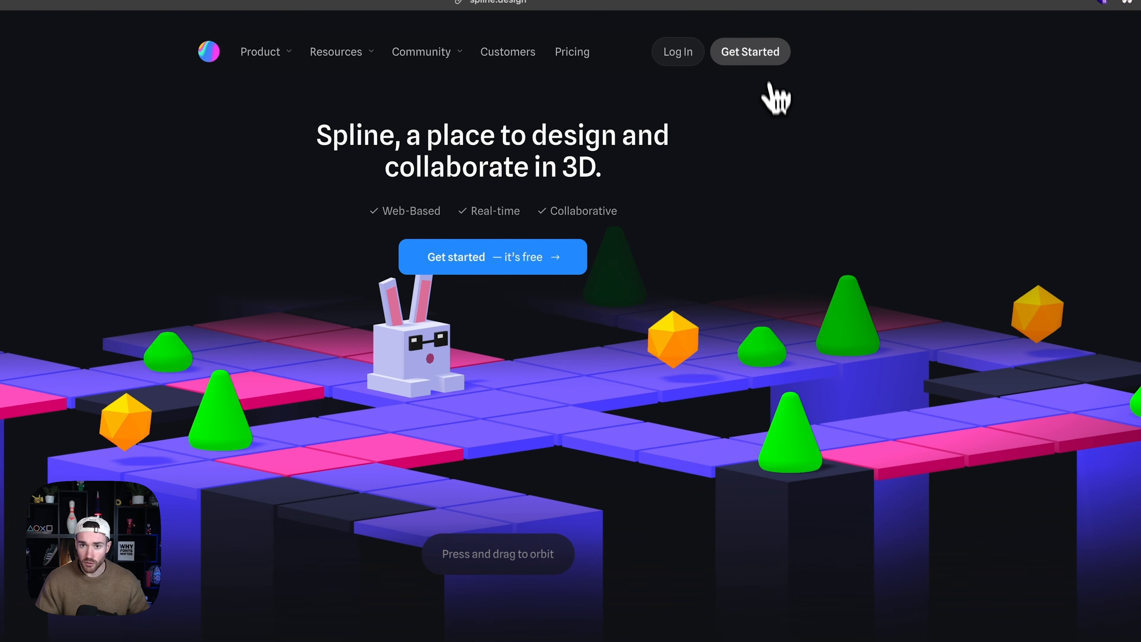
Start signing up for Spline with the temporary e-mail address copied from Temp Mail
left_click(765, 60)
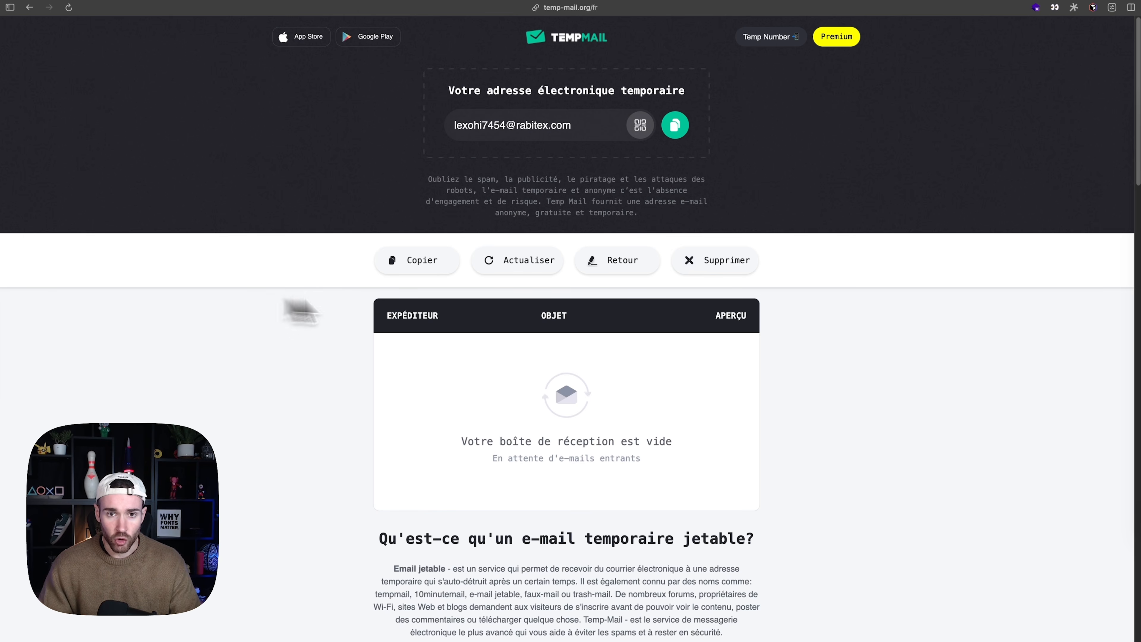
left_click(675, 125)
mouse_move(39, 263)
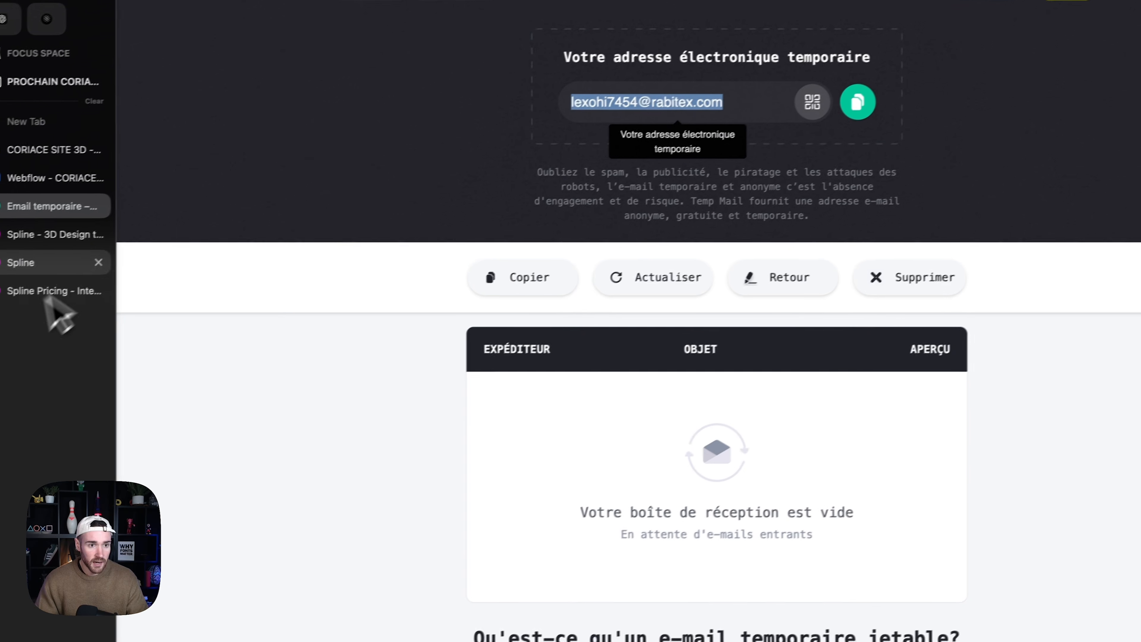
left_click(90, 255)
key("super+v")
left_click(668, 382)
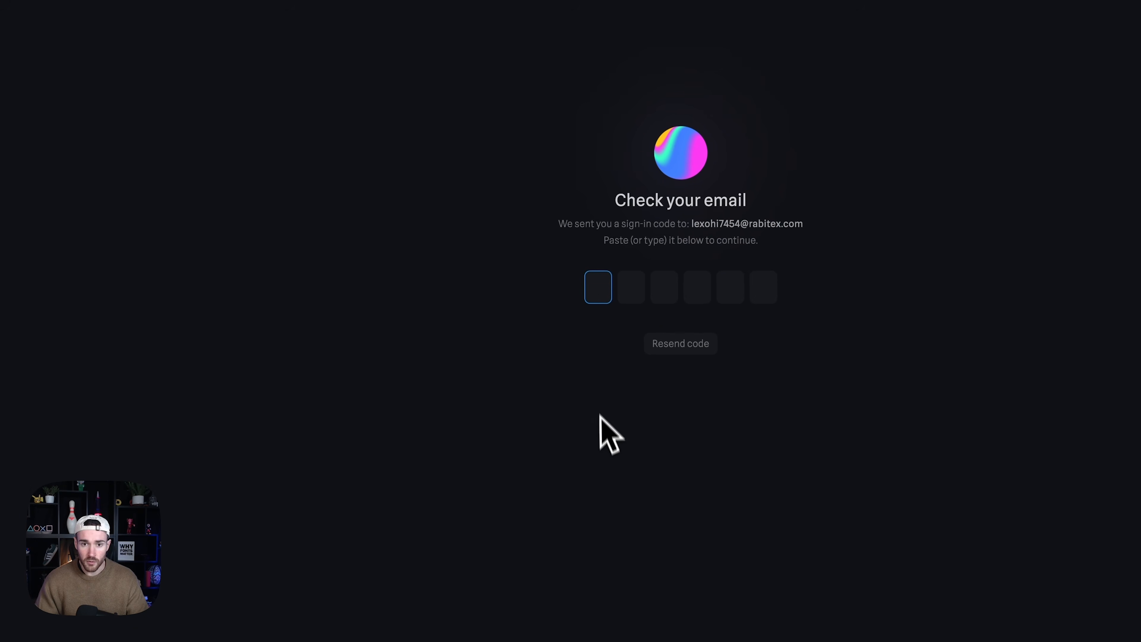
Open the Spline e-mail in the temporary inbox, copy its sign-in code and enter it in the verification field
mouse_move(23, 320)
left_click(45, 183)
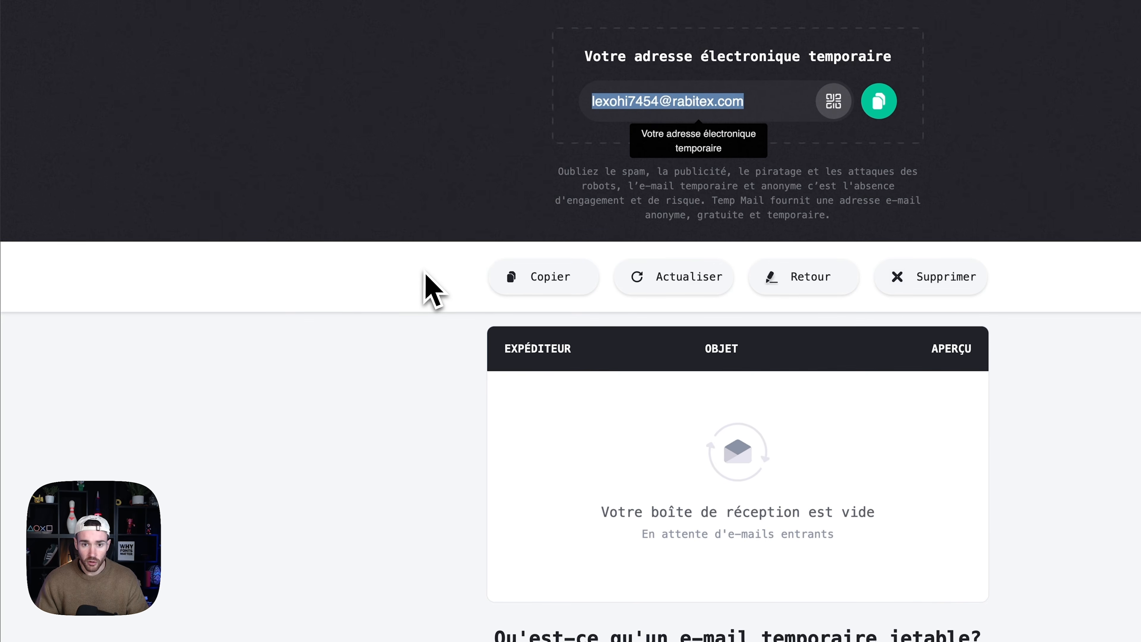
scroll(422, 306, "down", 5)
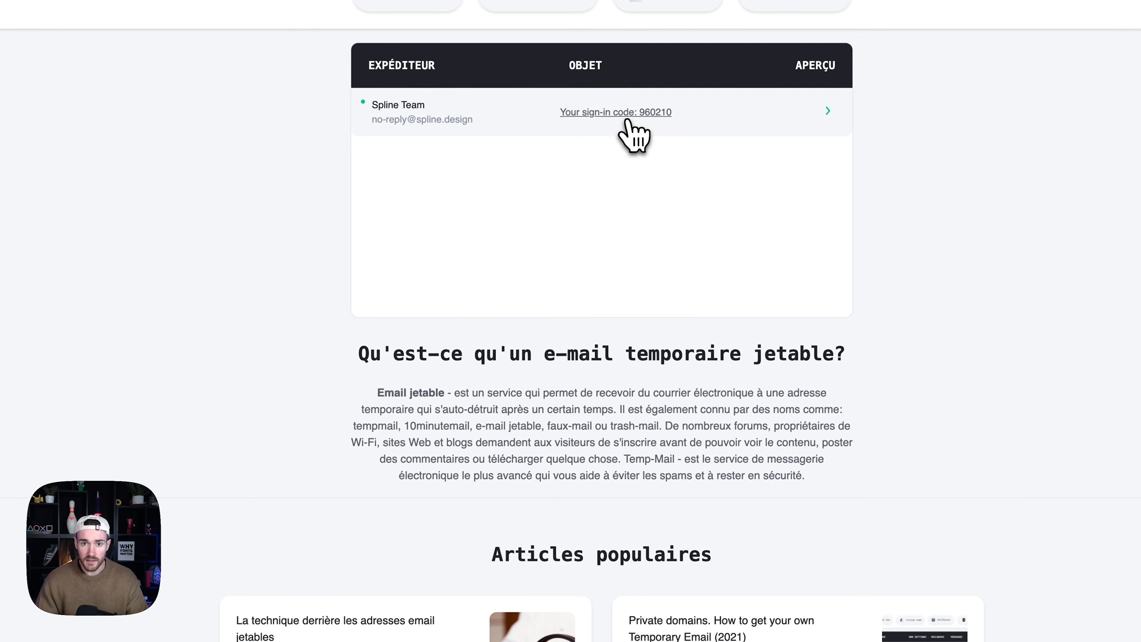
left_click(760, 139)
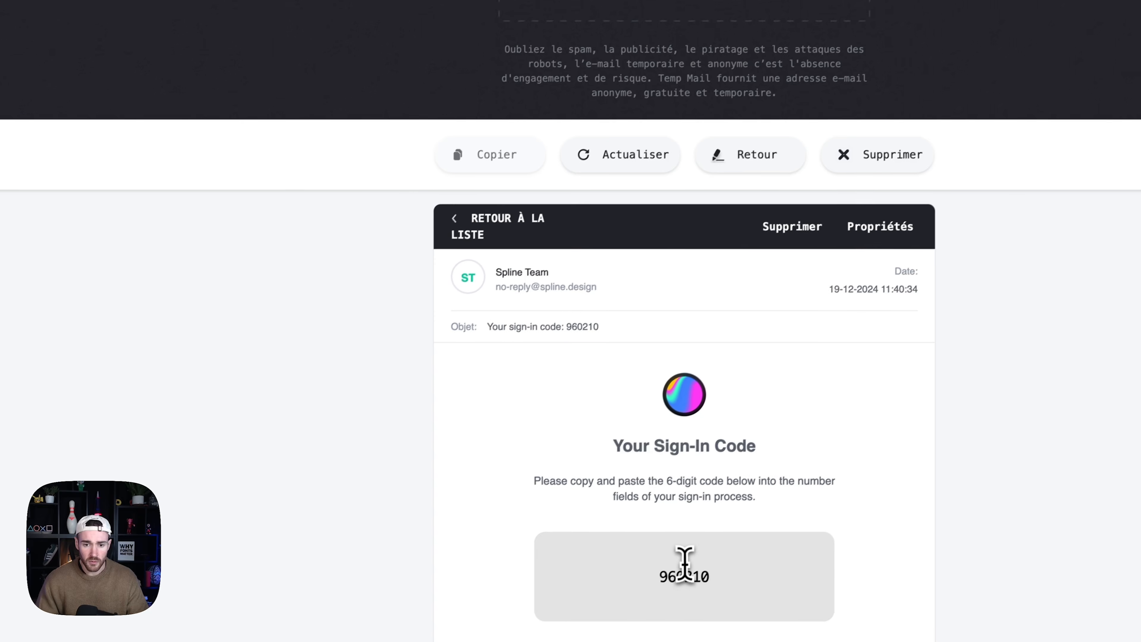
double_click(695, 570)
key("super+c")
left_click(27, 245)
key("super+v")
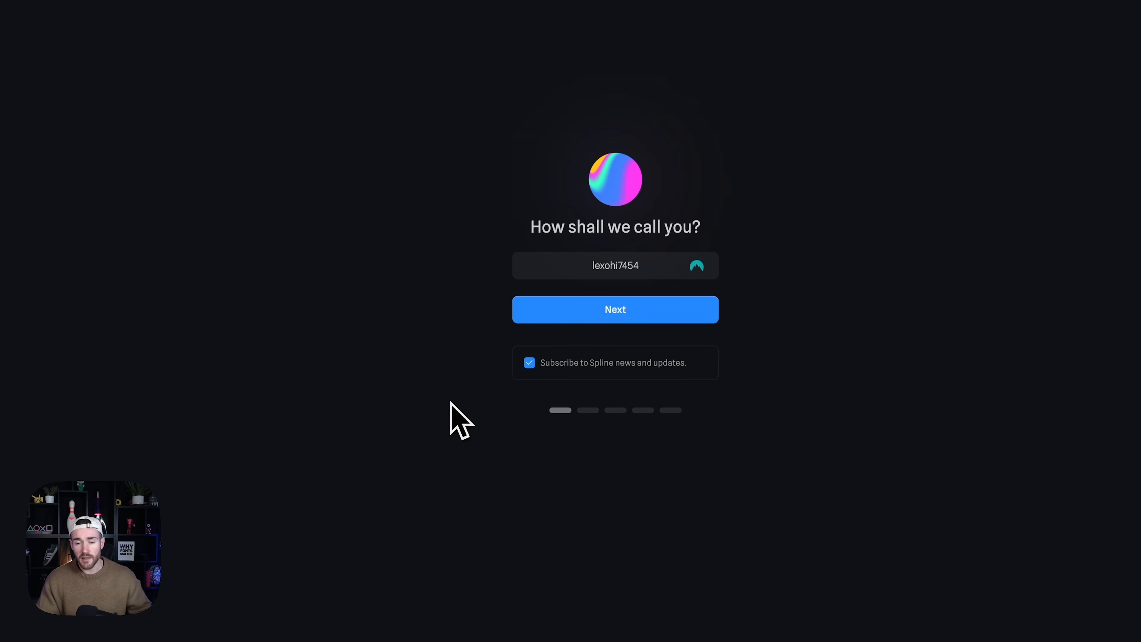
Replace the suggested account name with CORIACE and dismiss the plan upgrade offer
double_click(647, 266)
key("Caps_Lock")
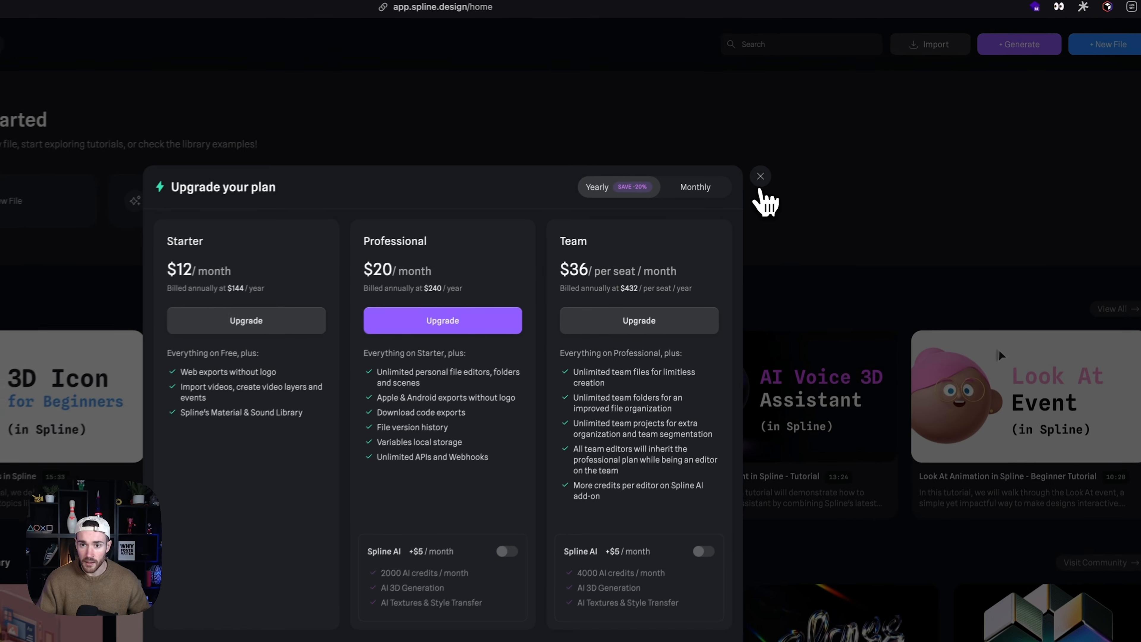
left_click(820, 141)
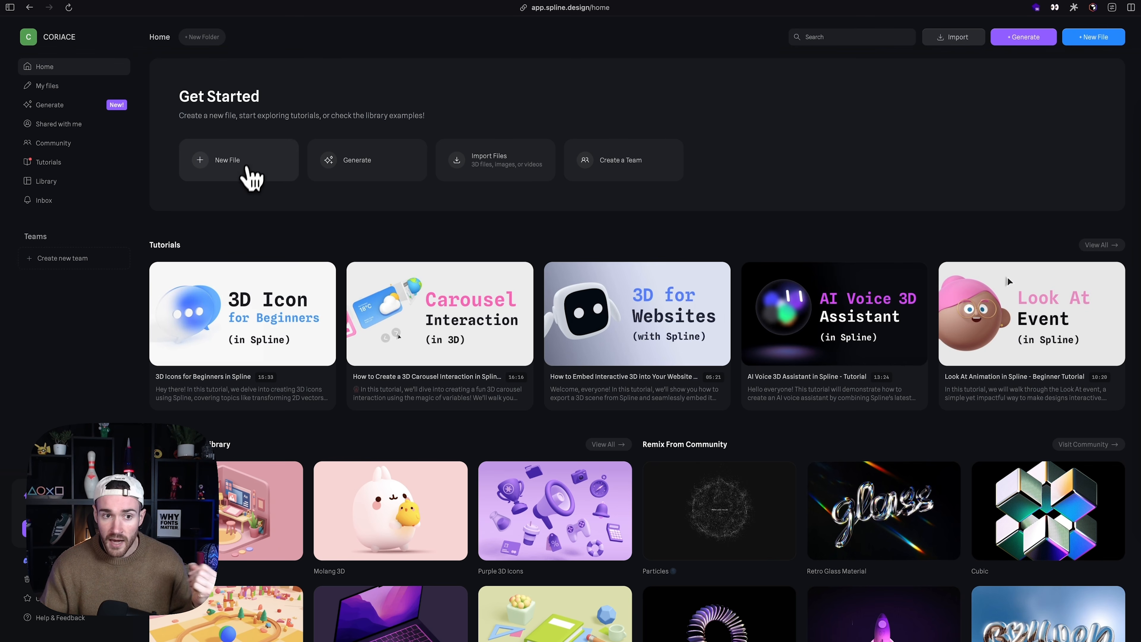
Look through the Spline home page and show the library scenes in the Product category
scroll(234, 225, "down", 5)
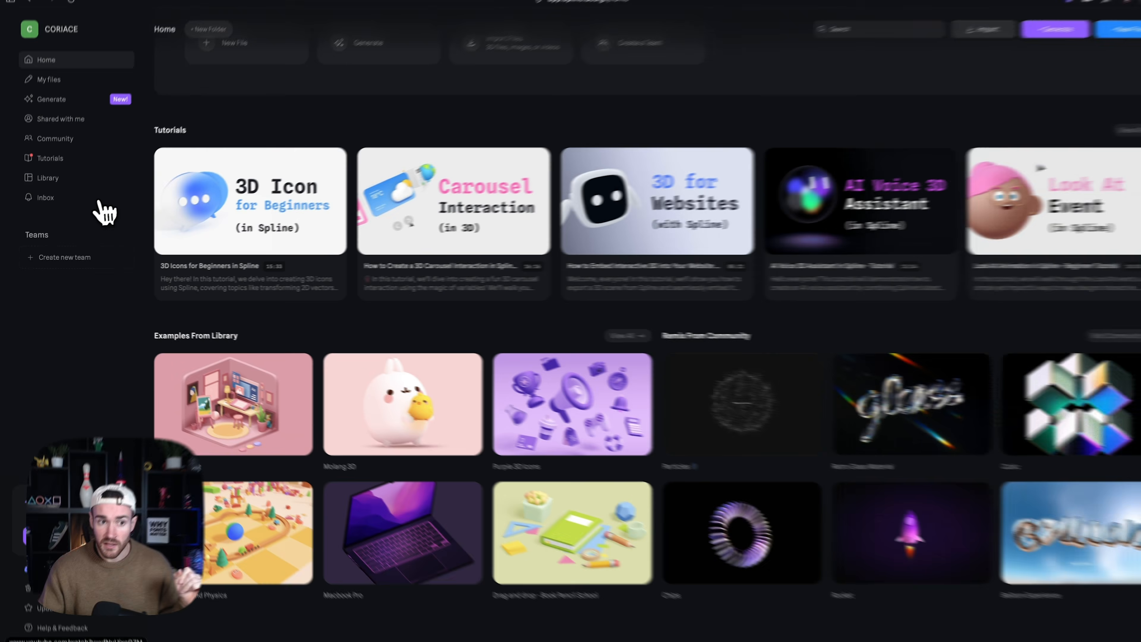
left_click(67, 182)
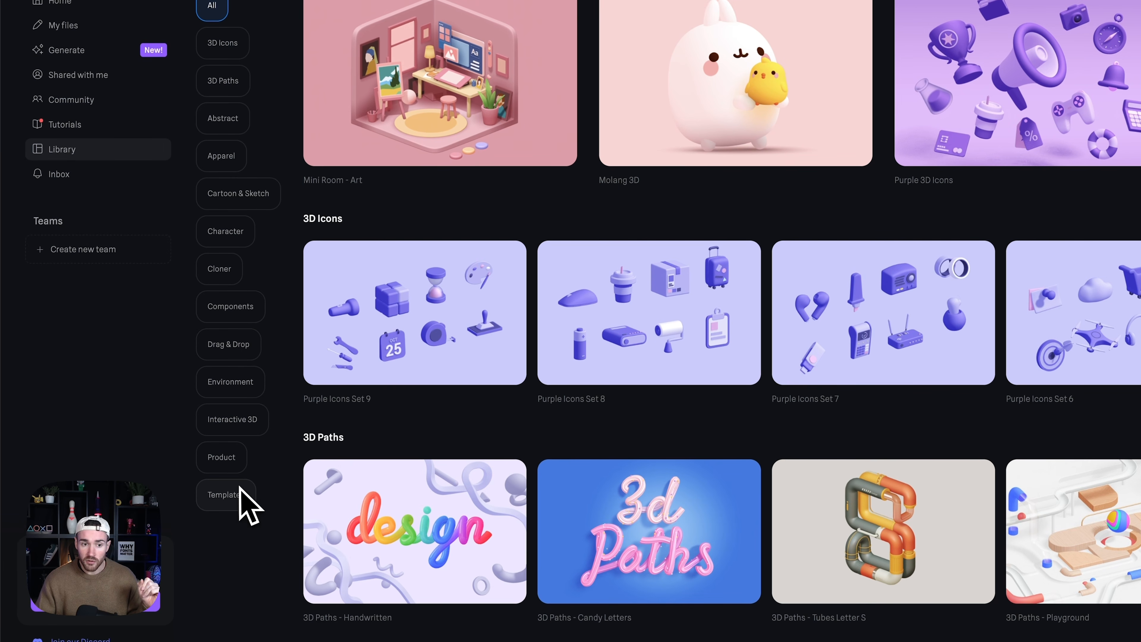
left_click(239, 490)
left_click(228, 464)
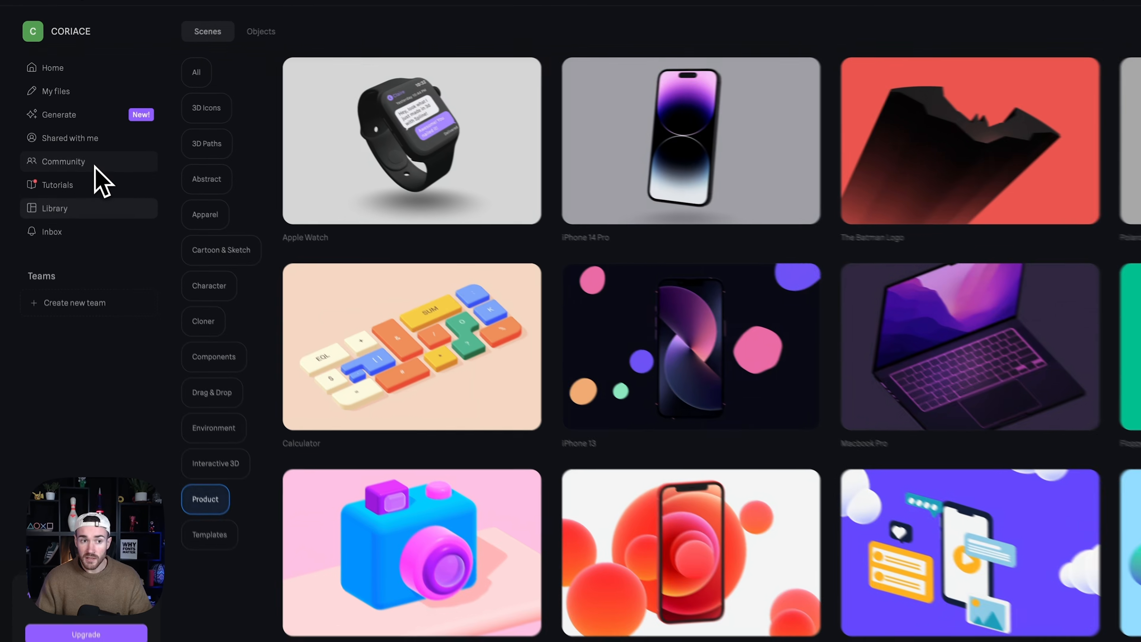
Browse the scenes shared in the Spline community
left_click(78, 144)
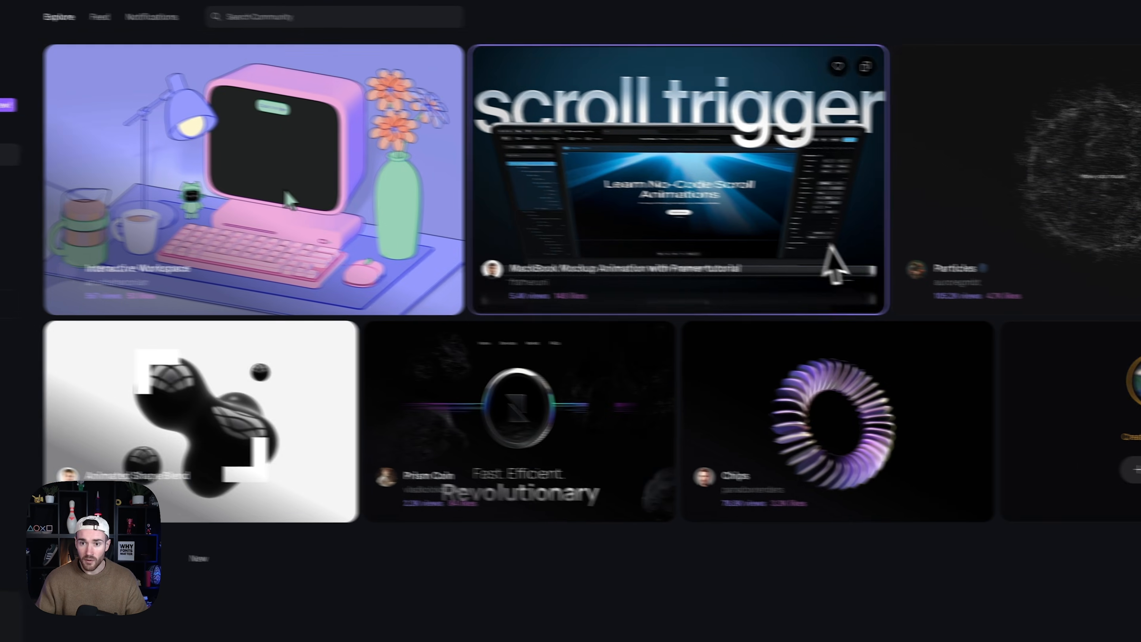
scroll(828, 255, "down", 10)
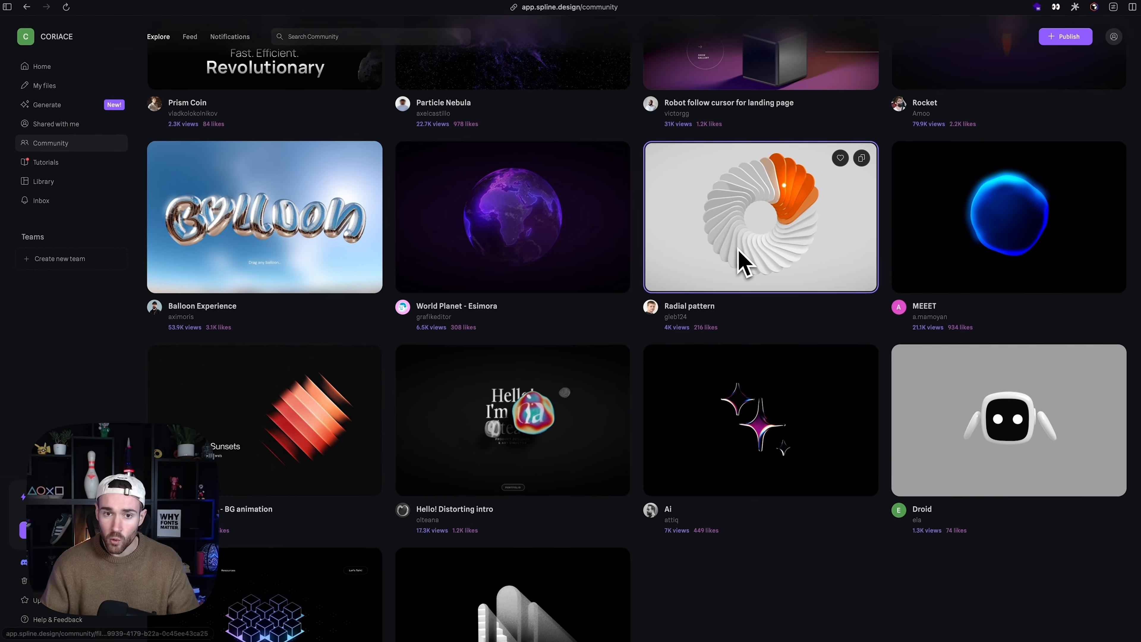
scroll(739, 251, "down", 5)
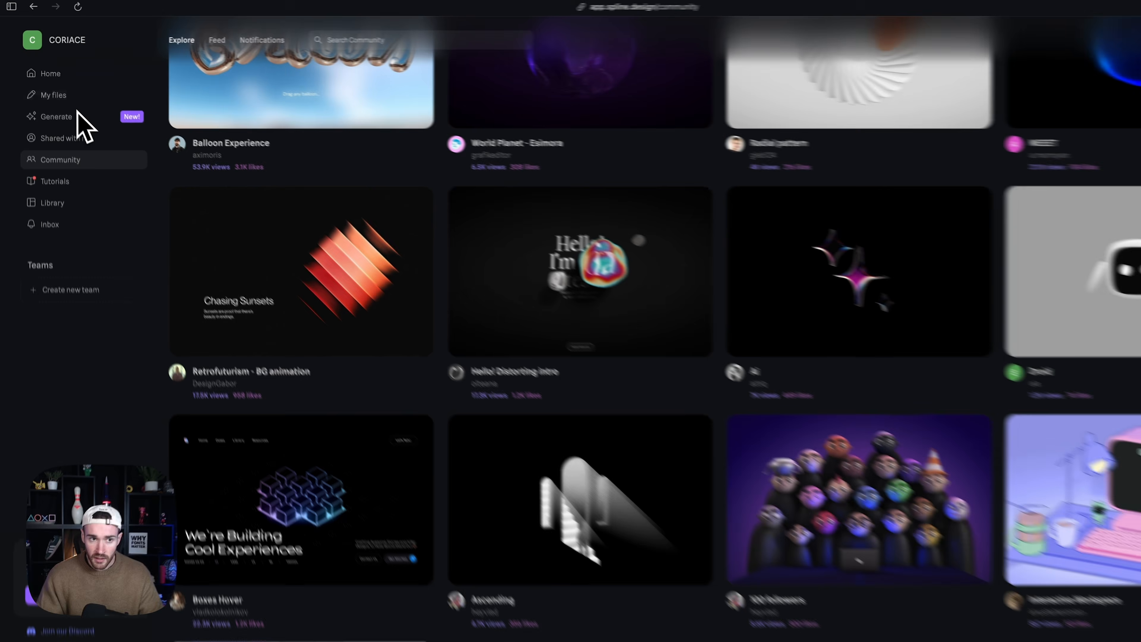
Open My files and review the monthly plans on Spline's pricing page
left_click(63, 87)
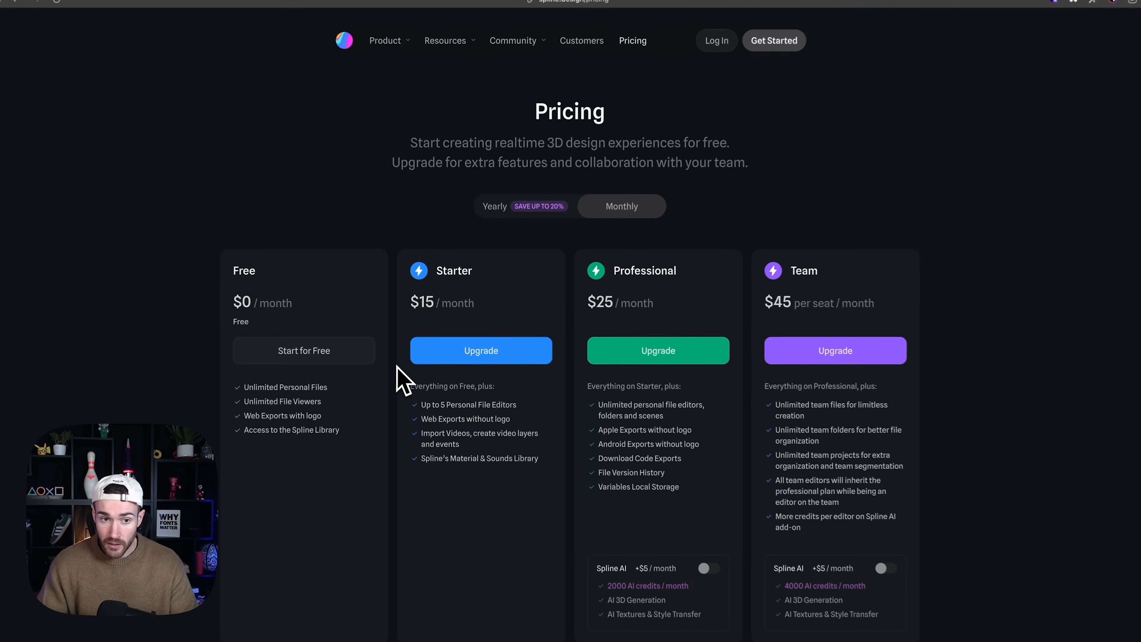
scroll(402, 380, "down", 2)
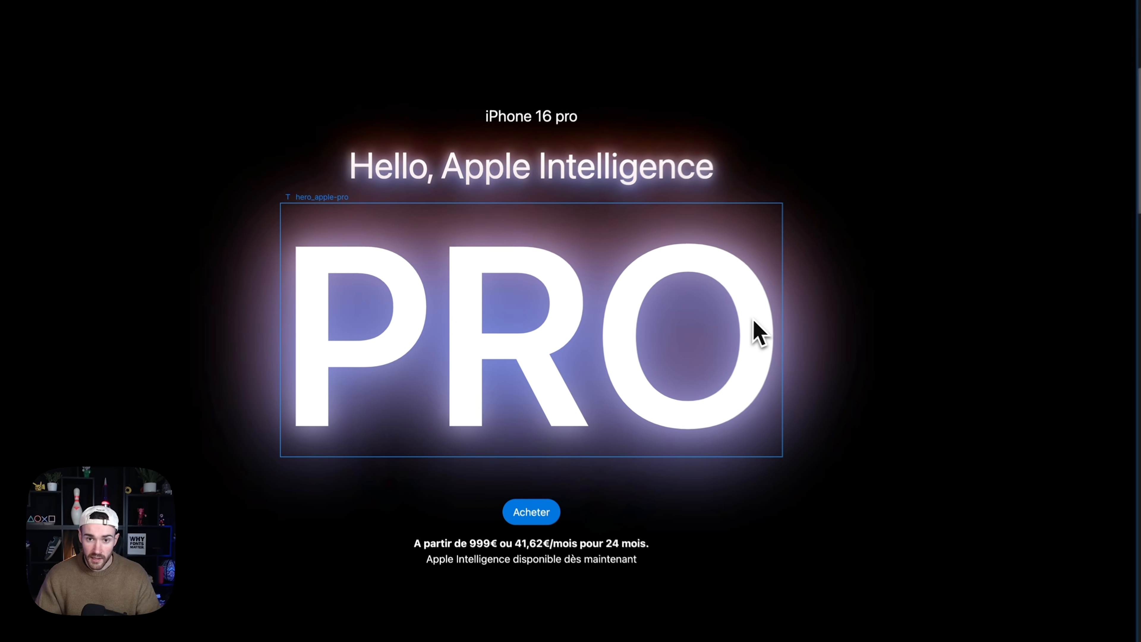
Inspect the PRO hero heading in the Webflow project and on its published page, and return to the Spline home page
left_click(696, 317)
mouse_move(23, 273)
left_click(74, 172)
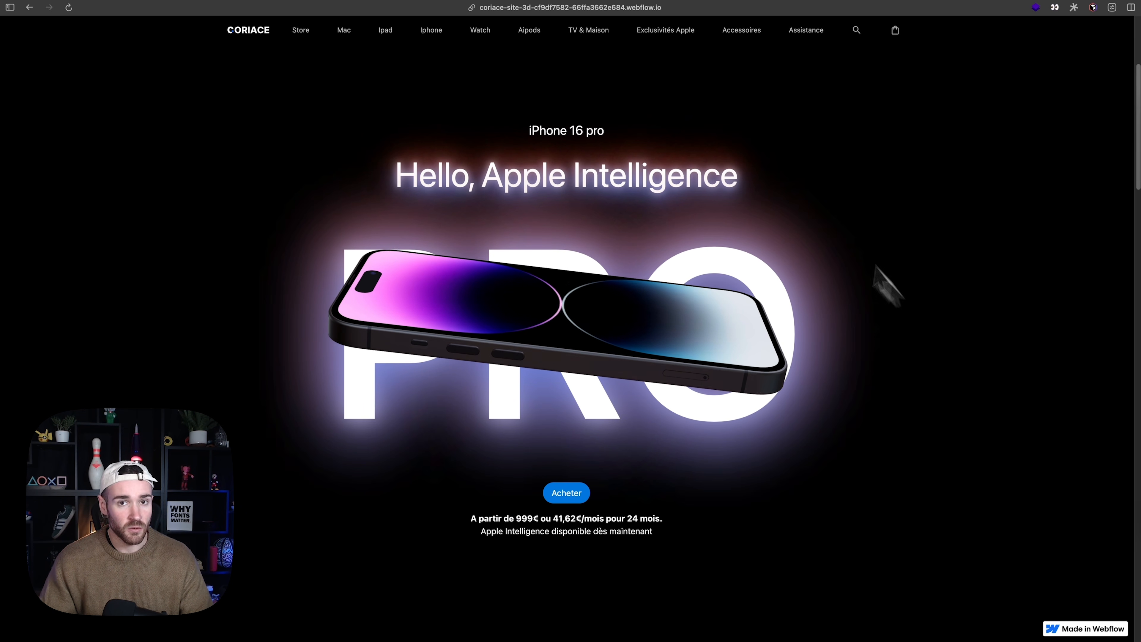
mouse_move(7, 301)
left_click(45, 227)
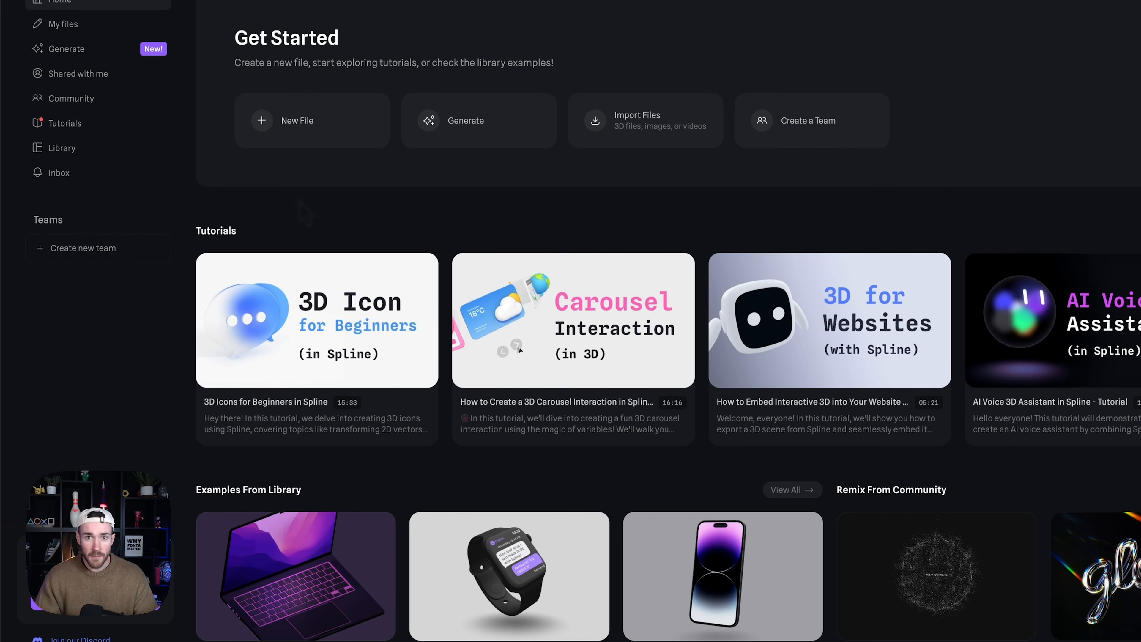
Open the iPhone 14 Pro scene from the library's Product category and expand its phone and container groups in the object list
left_click(92, 155)
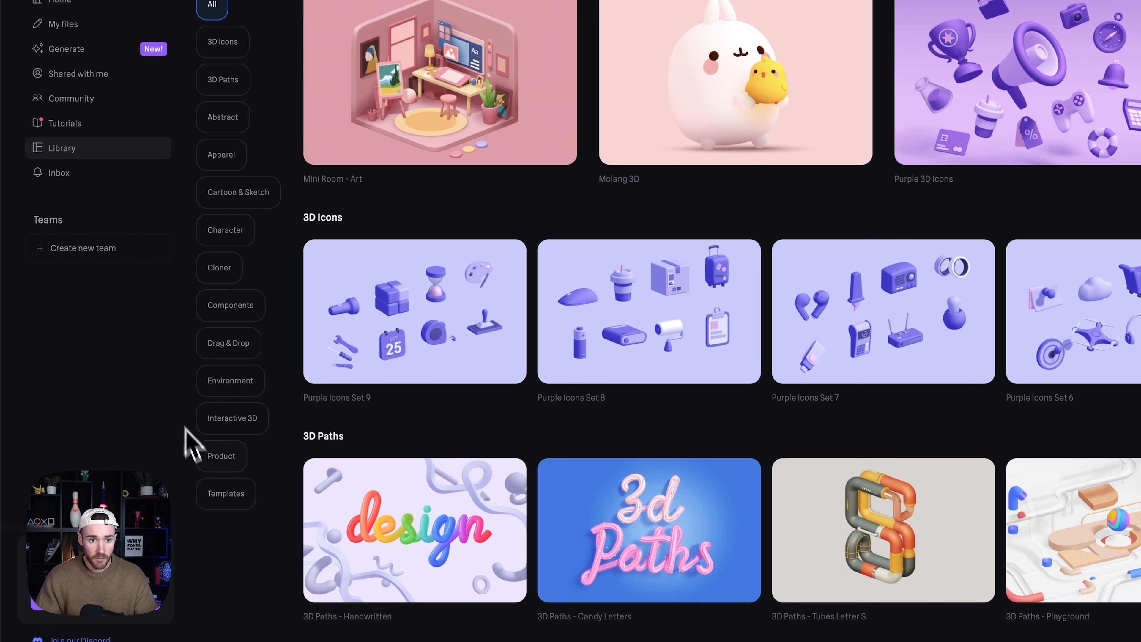
left_click(222, 455)
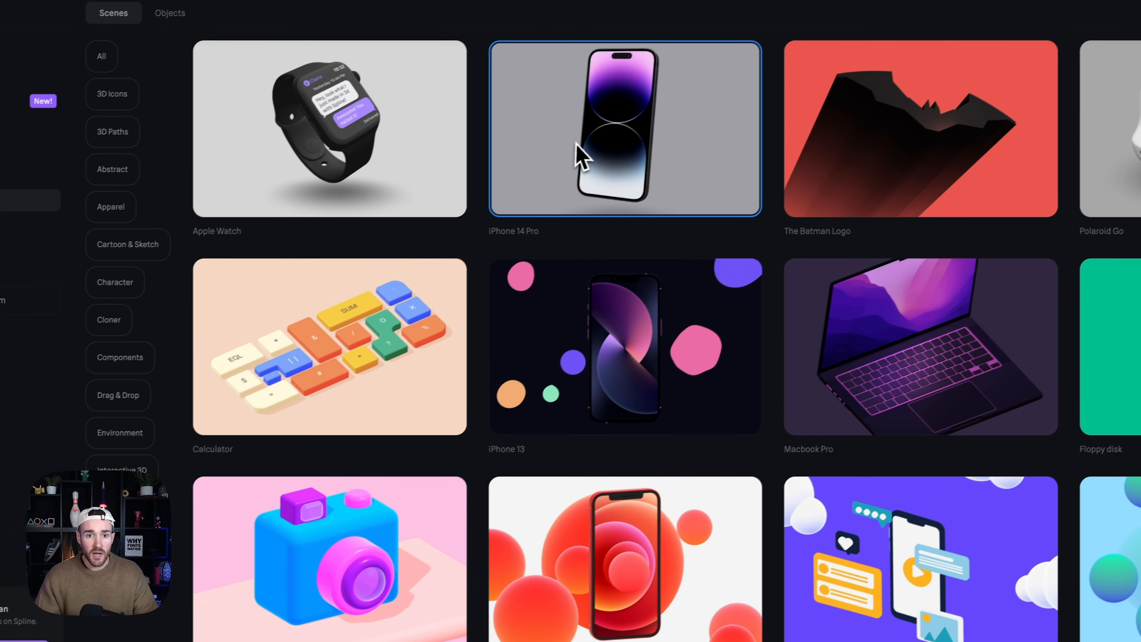
left_click(690, 75)
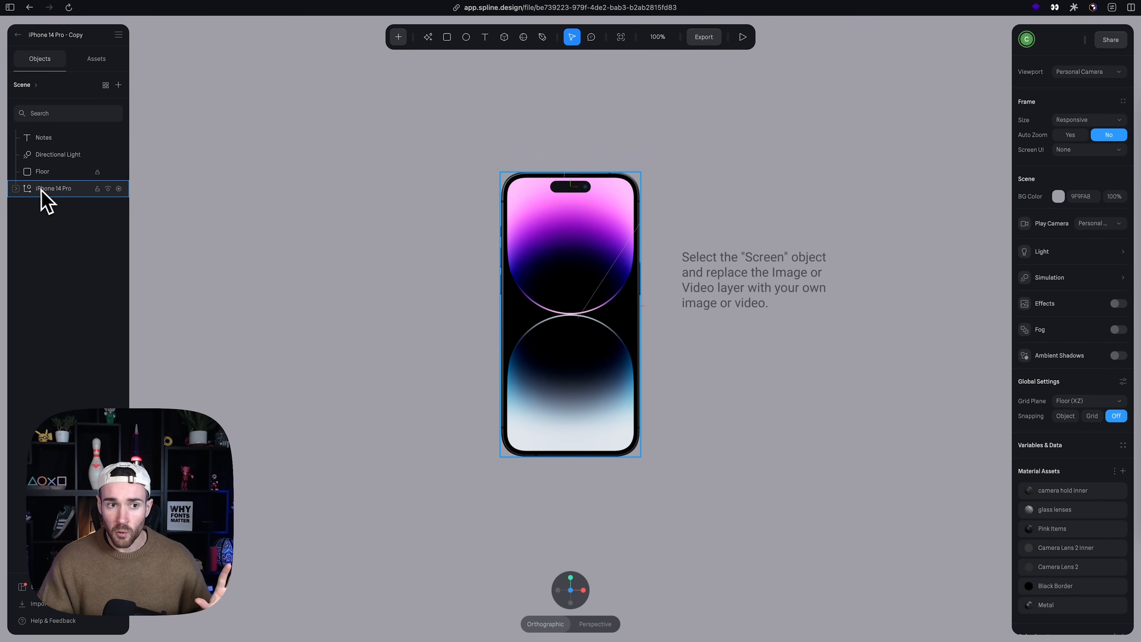
left_click(16, 188)
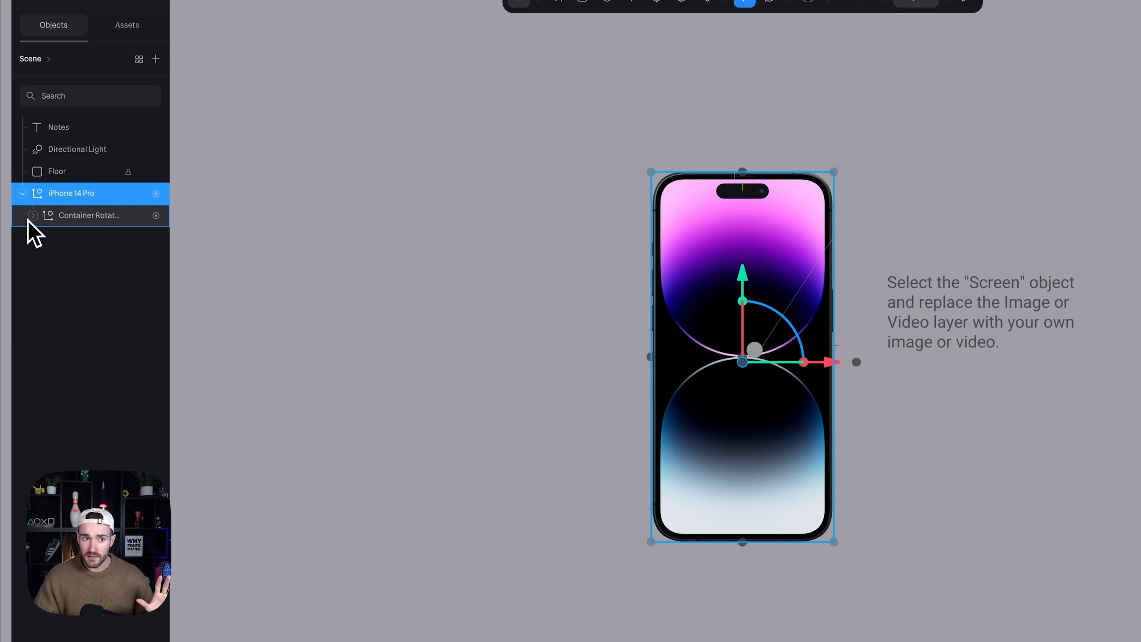
left_click(33, 216)
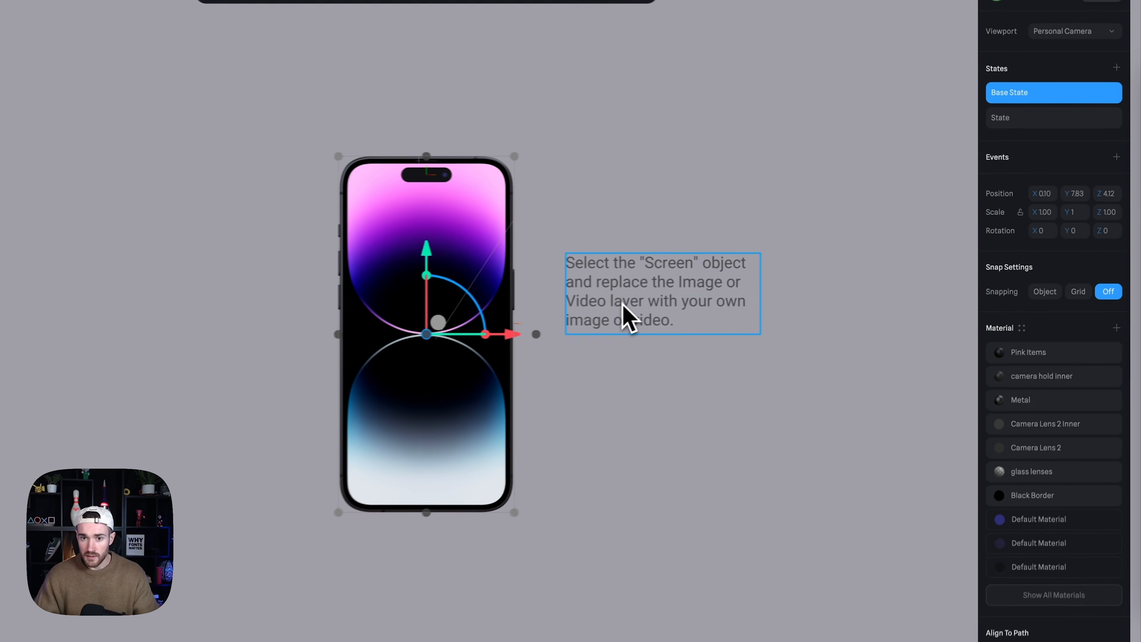
Delete the instruction text beside the phone and set the scene's background color opacity to 0%
left_click(730, 300)
key("BackSpace")
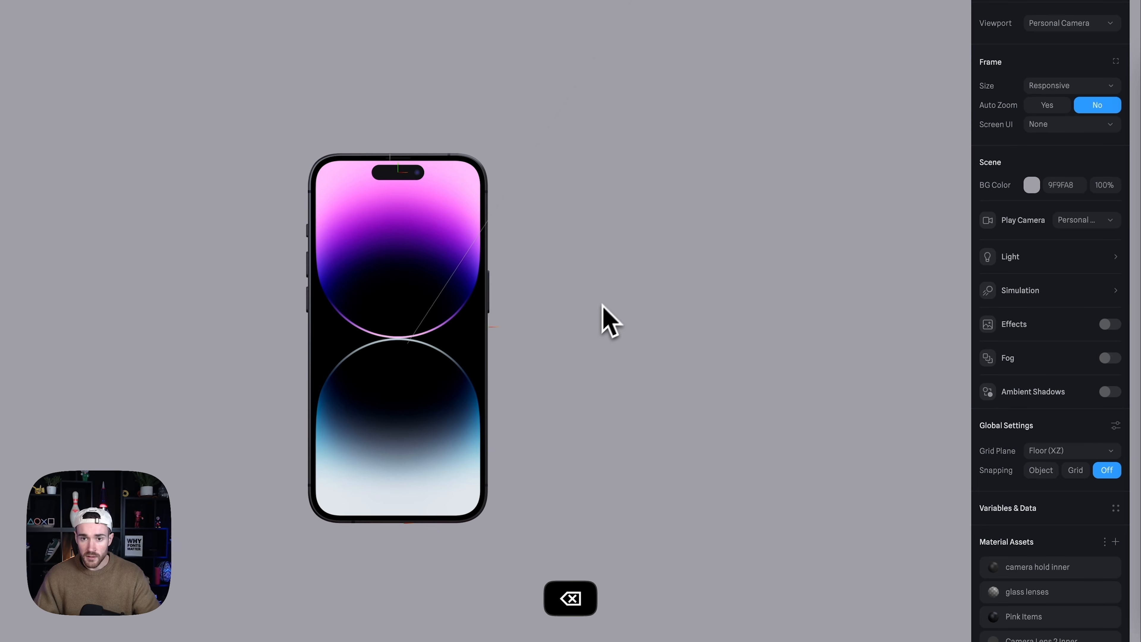
left_click(1035, 189)
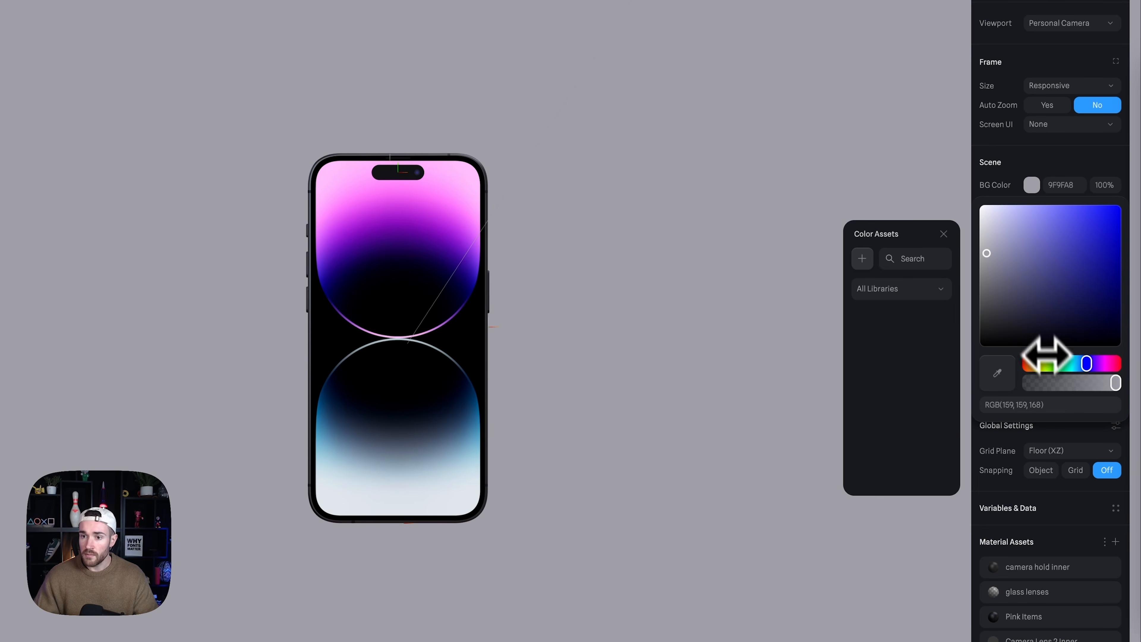
left_click_drag(1047, 383, 968, 400)
left_click(735, 204)
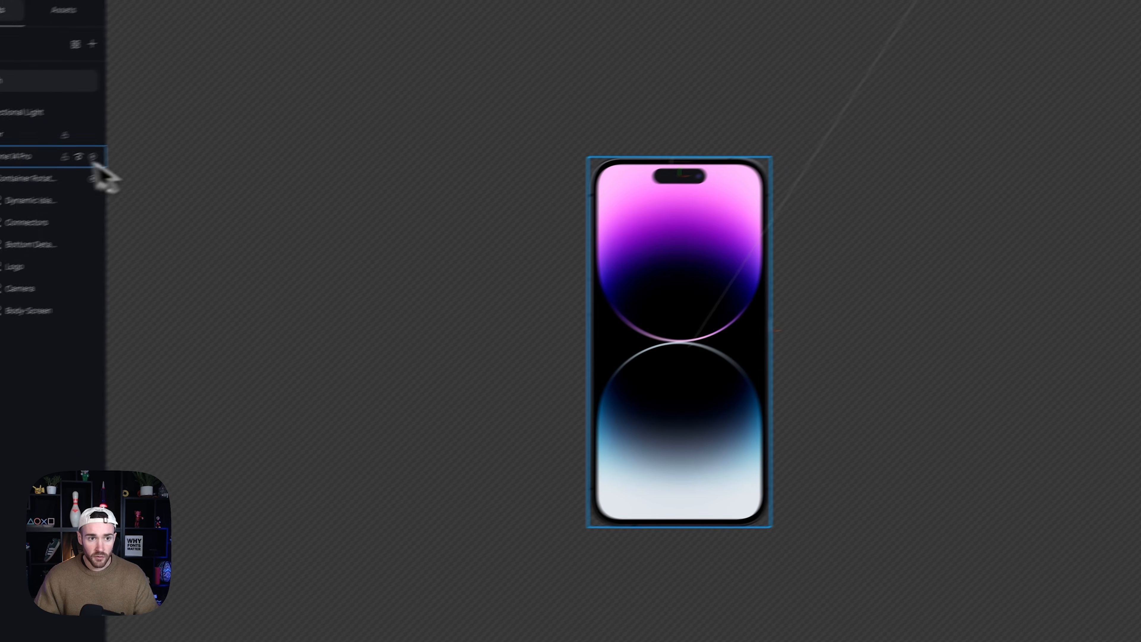
Delete the Floor object beneath the phone
left_click(48, 118)
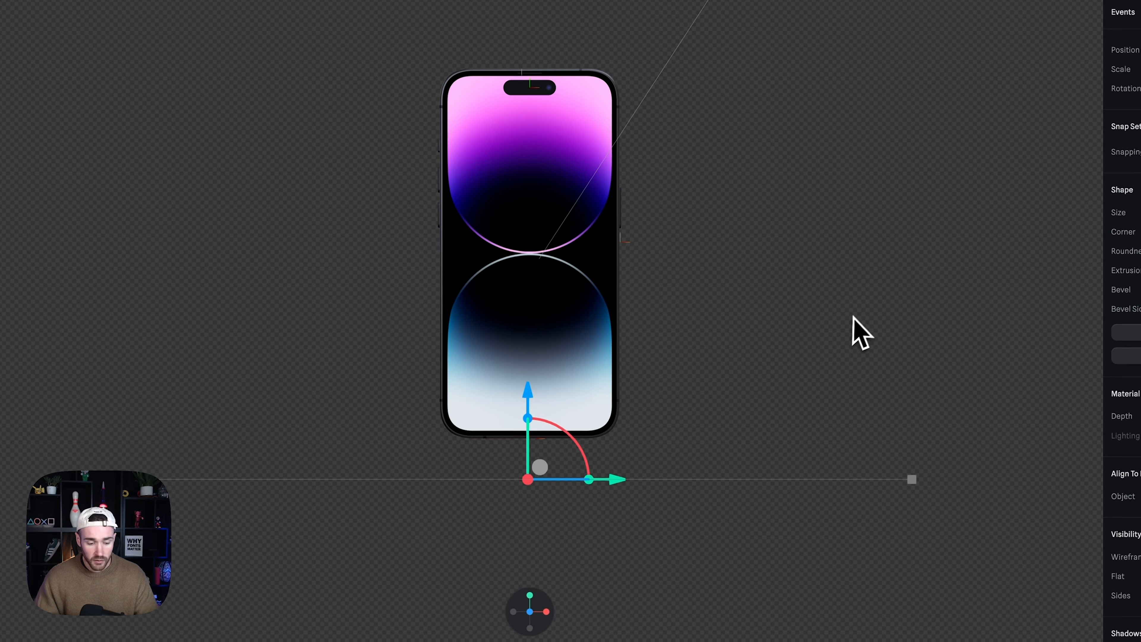
left_click_drag(897, 284, 894, 305, "alt")
scroll(893, 304, "up", 3, "alt")
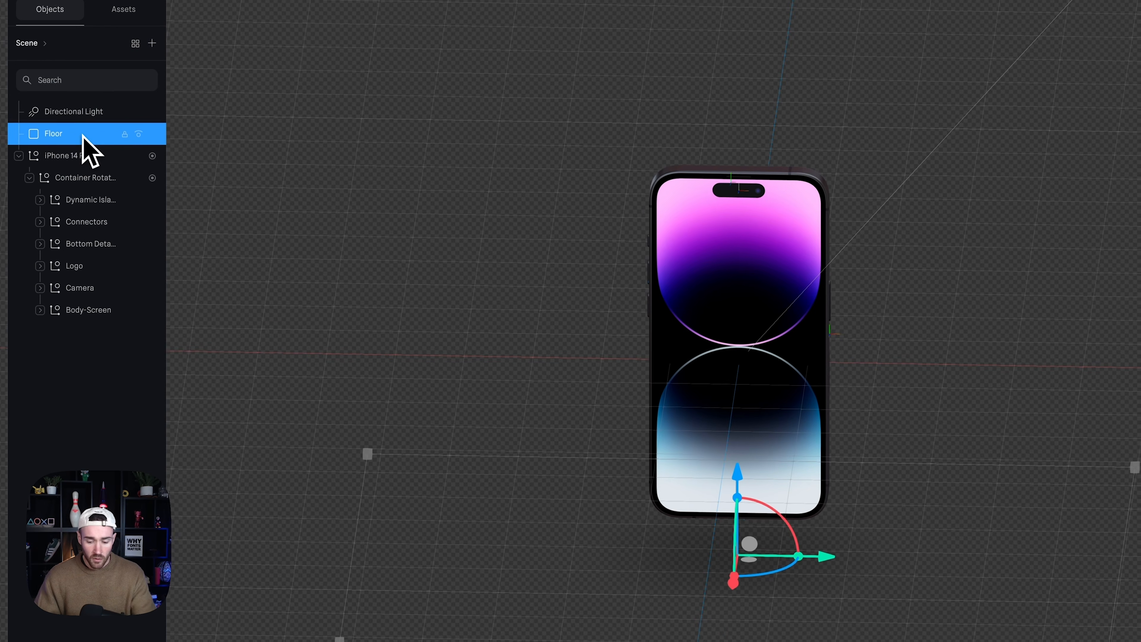
key("BackSpace")
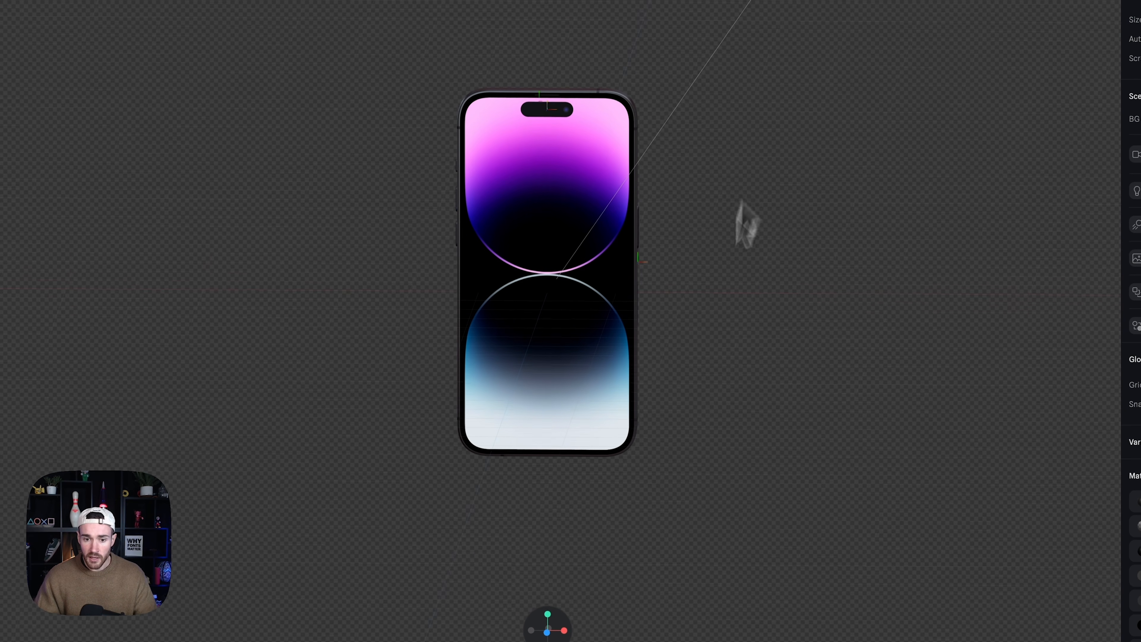
Inspect the phone from several angles, switch the camera to Perspective and return to the front view
left_click_drag(757, 250, 769, 194, "alt")
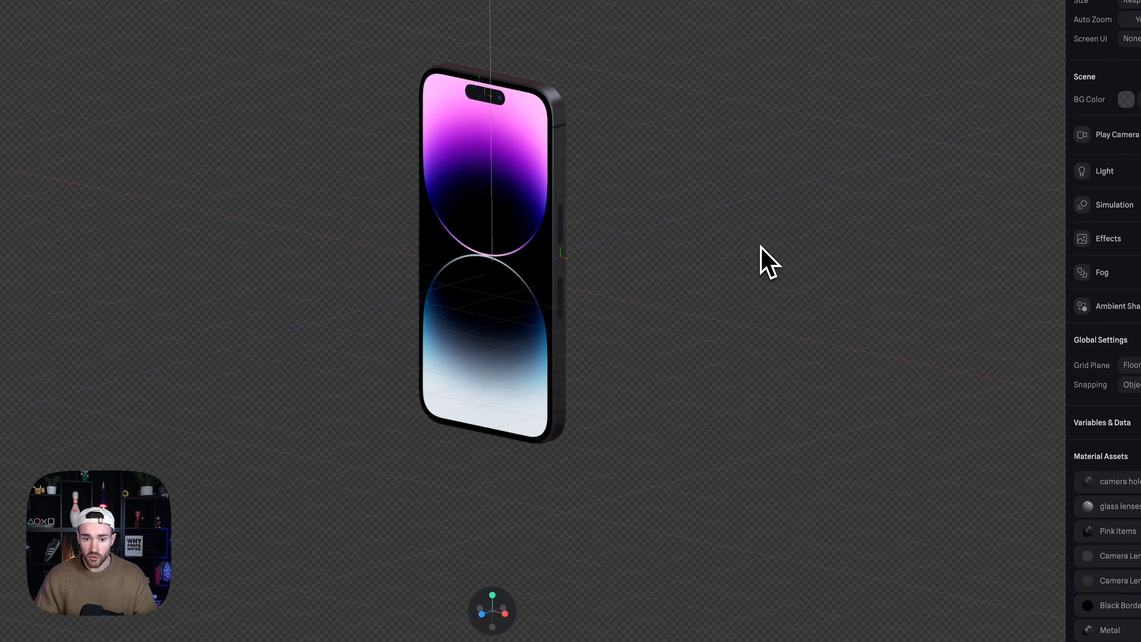
left_click_drag(760, 245, 763, 242, "alt")
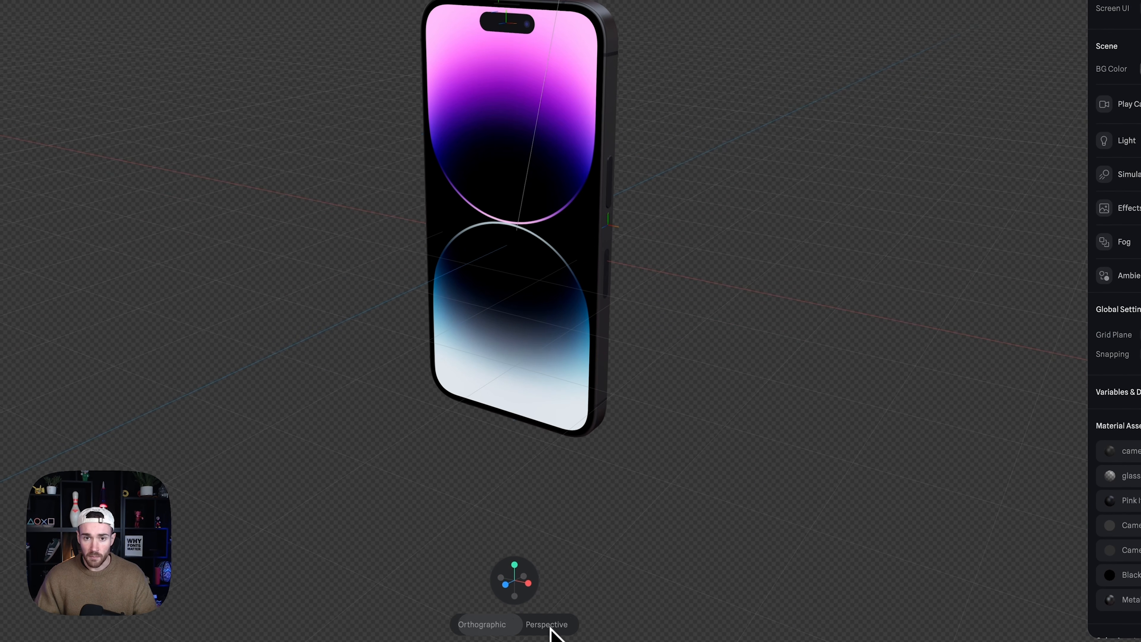
left_click(549, 626)
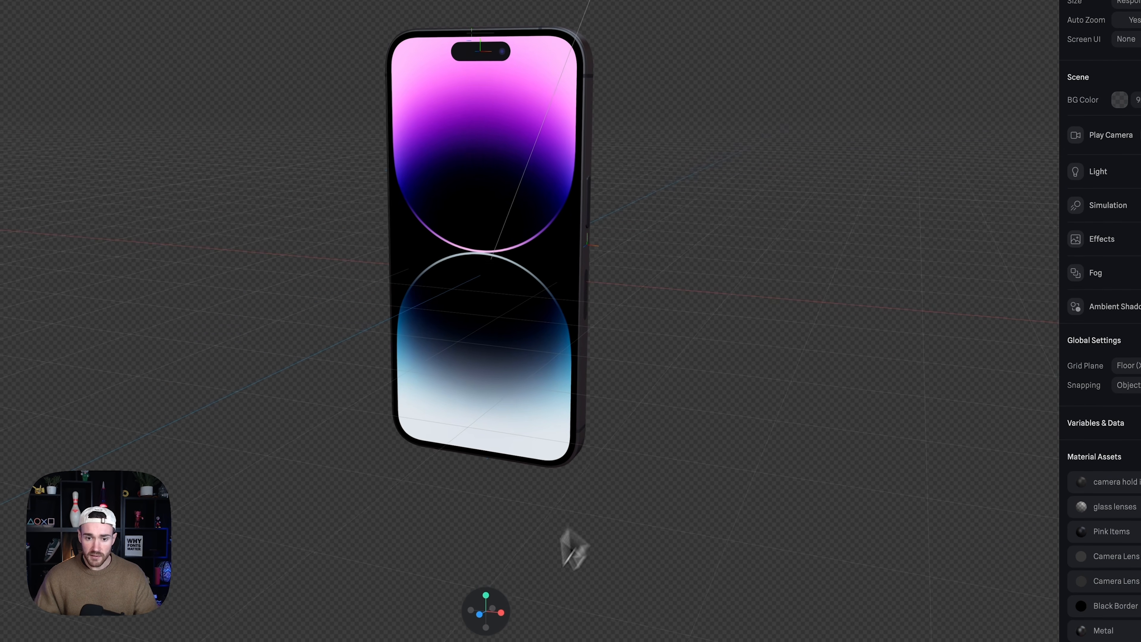
left_click(479, 614)
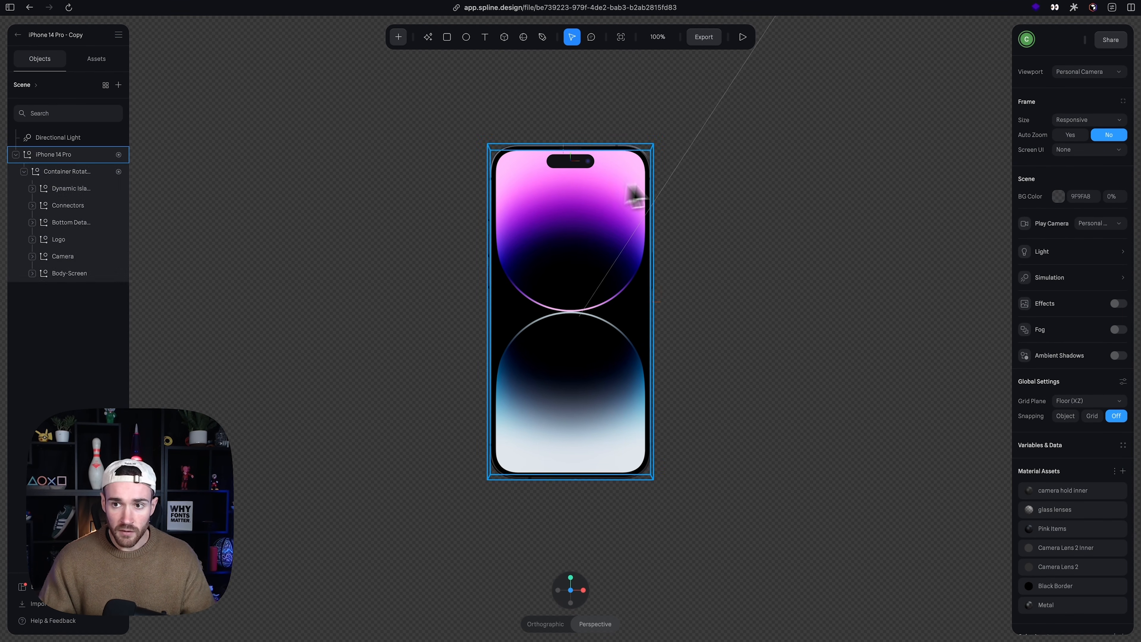
Remove the Mouse Hover and Mouse Down events from the iPhone 14 Pro group
left_click(63, 154)
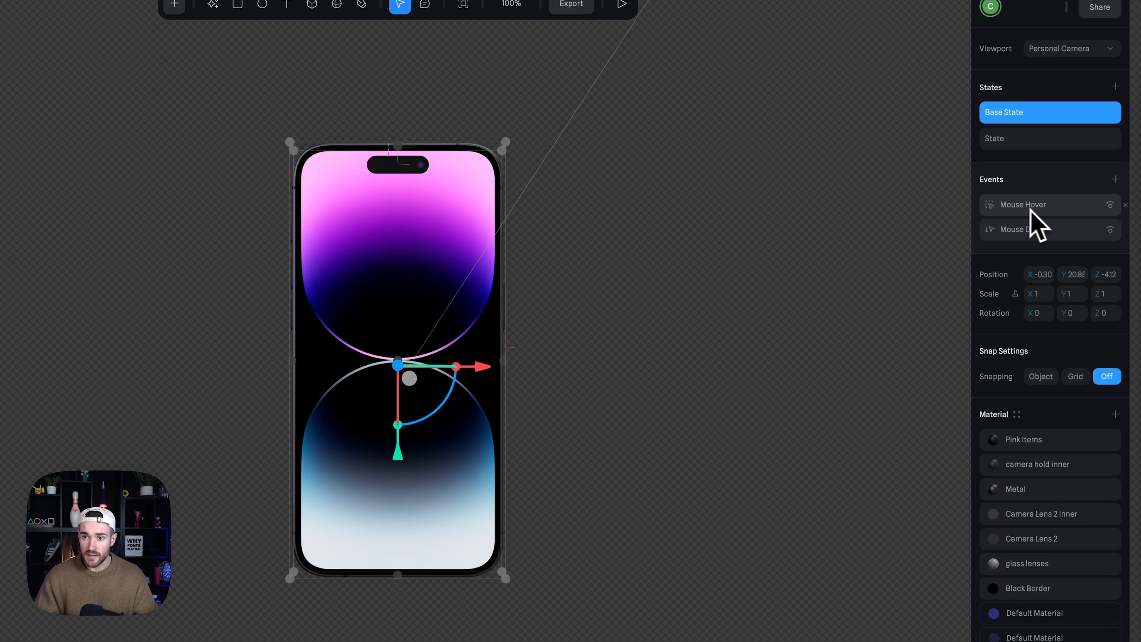
left_click(1126, 207)
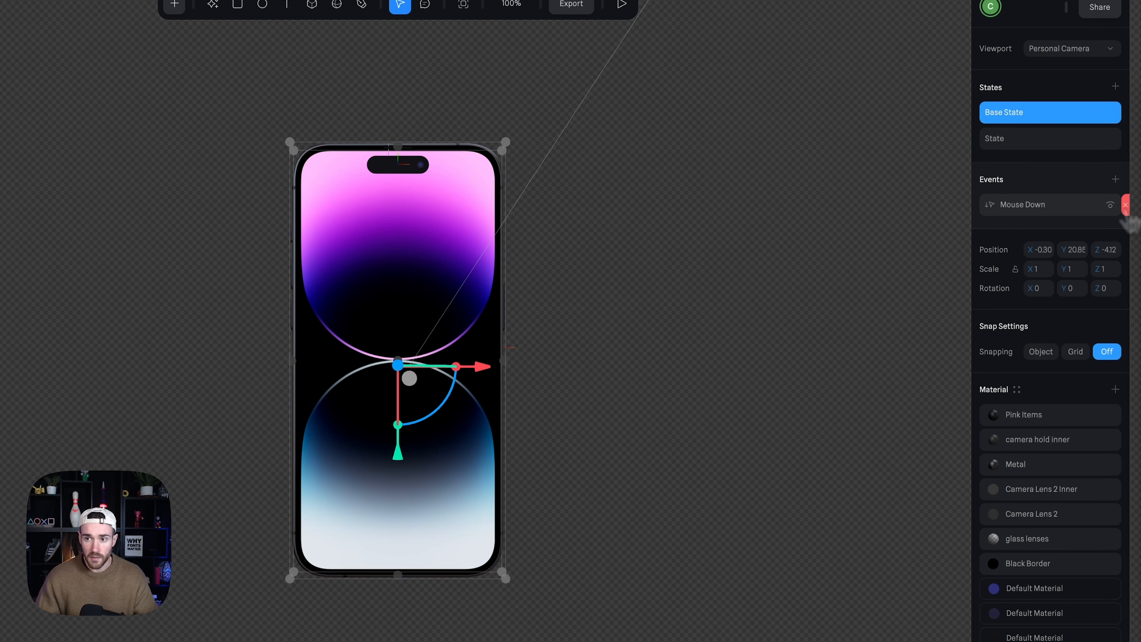
left_click(1126, 205)
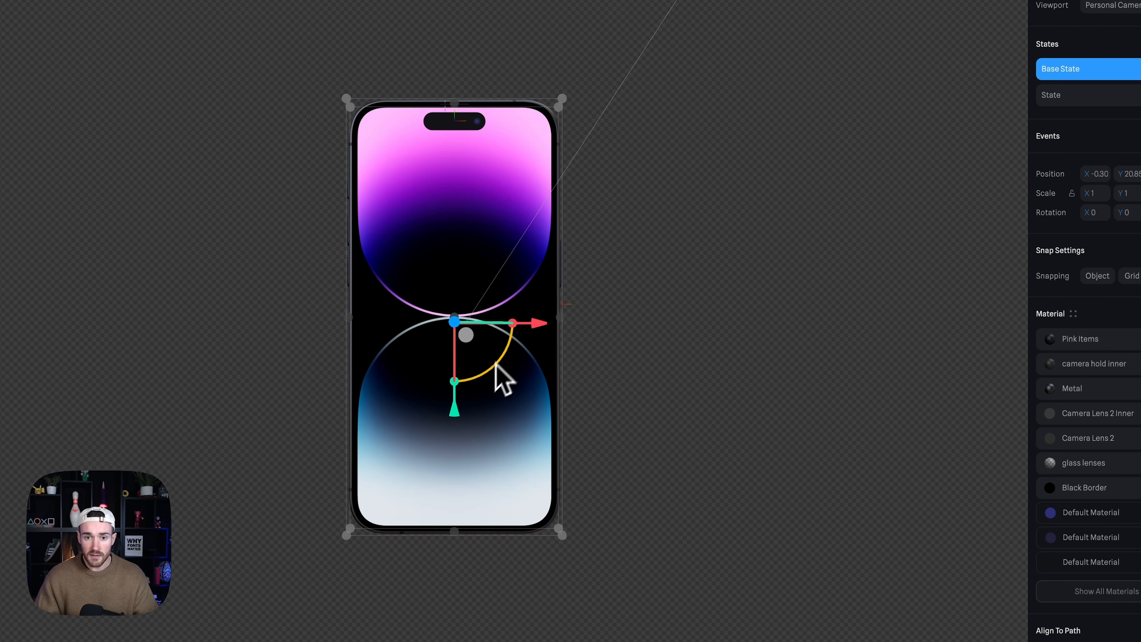
Lay the phone flat with its screen facing up by setting its X rotation to -90
left_click_drag(681, 310, 728, 331, "alt")
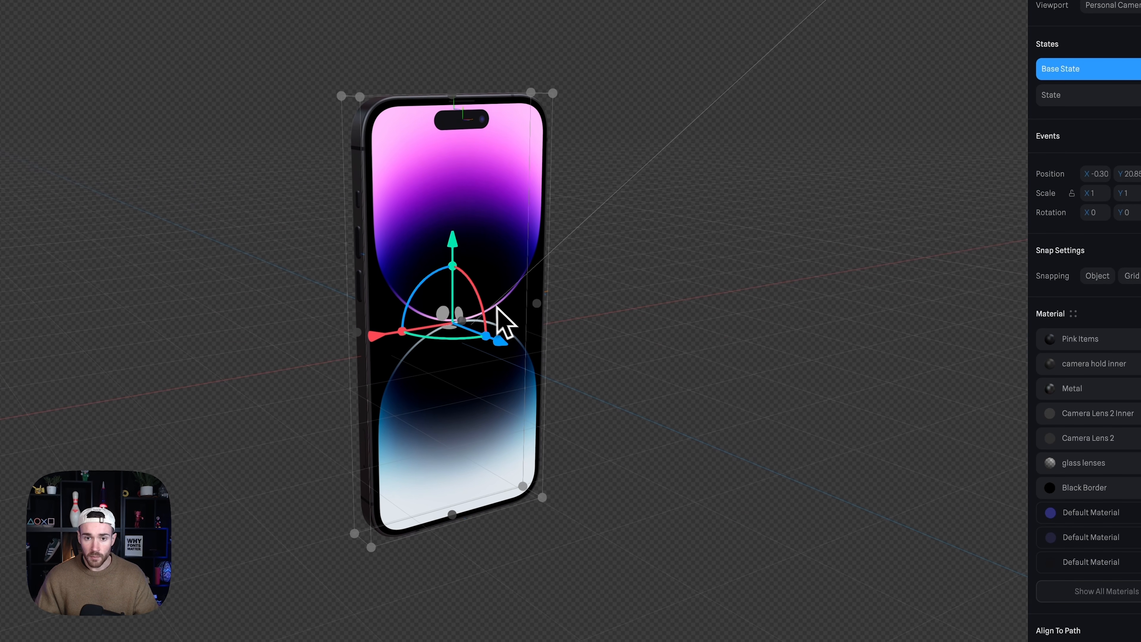
left_click_drag(482, 302, 443, 301)
left_click(1089, 216)
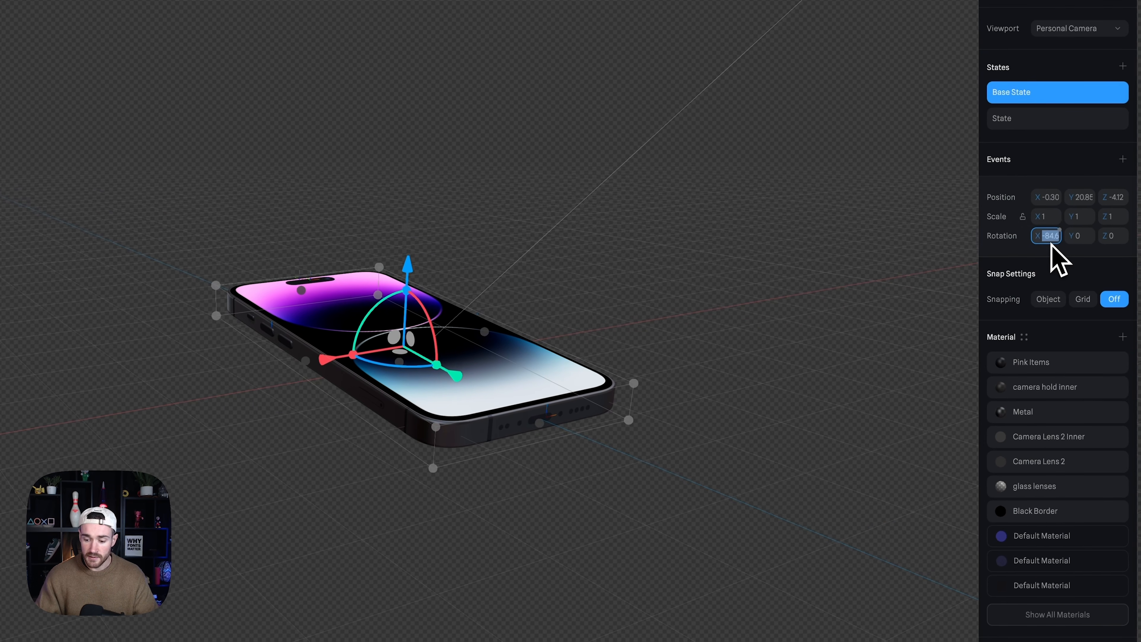
type("-90")
key("Return")
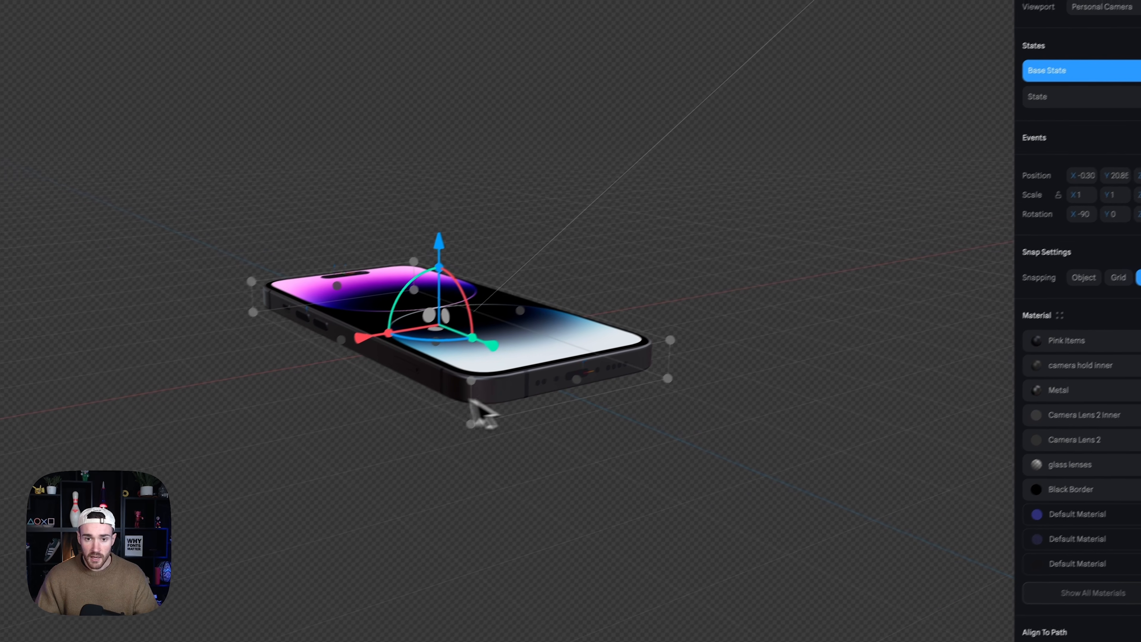
Turn the flat phone sideways by setting its Z rotation to 90
mouse_move(456, 328)
left_mouse_down()
mouse_move(503, 319)
mouse_move(472, 321)
left_mouse_up()
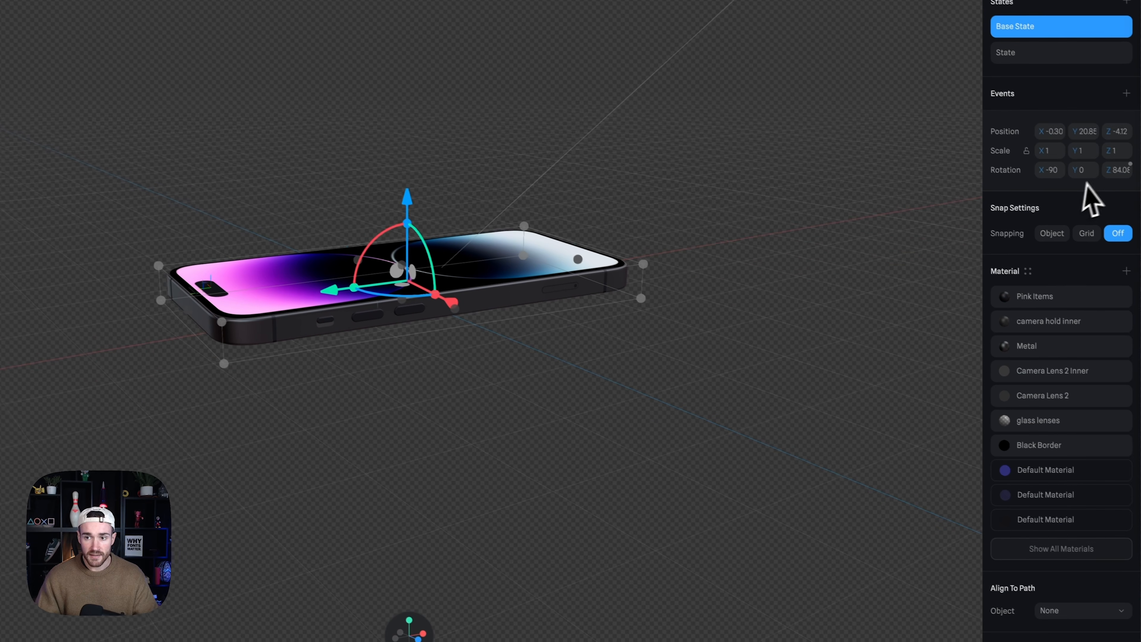
left_click(1118, 170)
type("90")
key("Return")
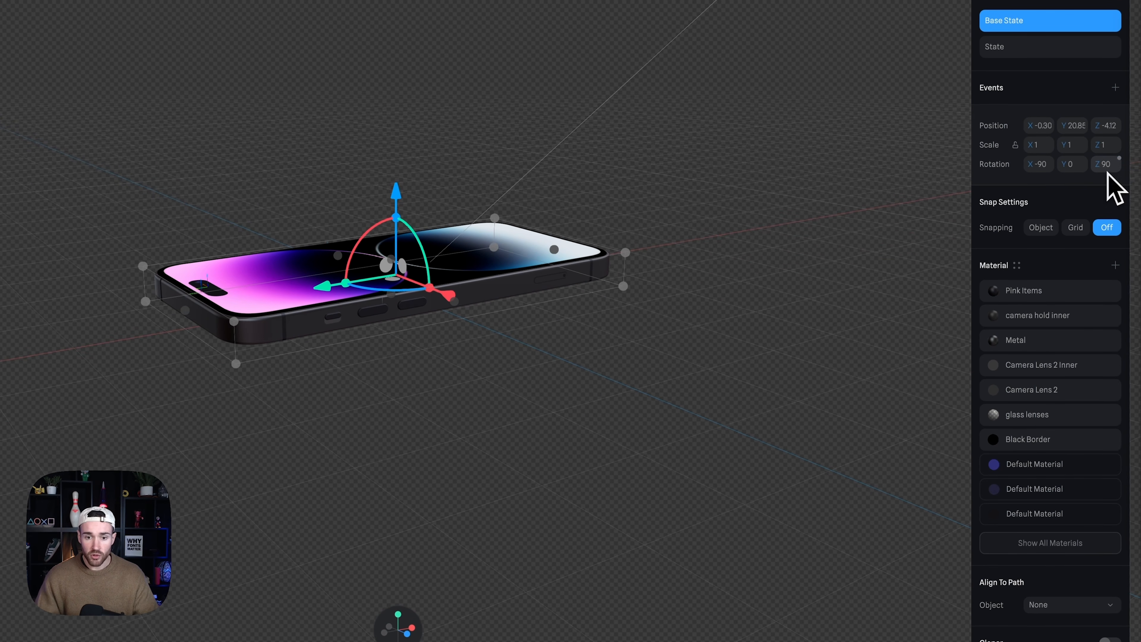
Show the scene from the front and set the view zoom to 150%
left_click(407, 634)
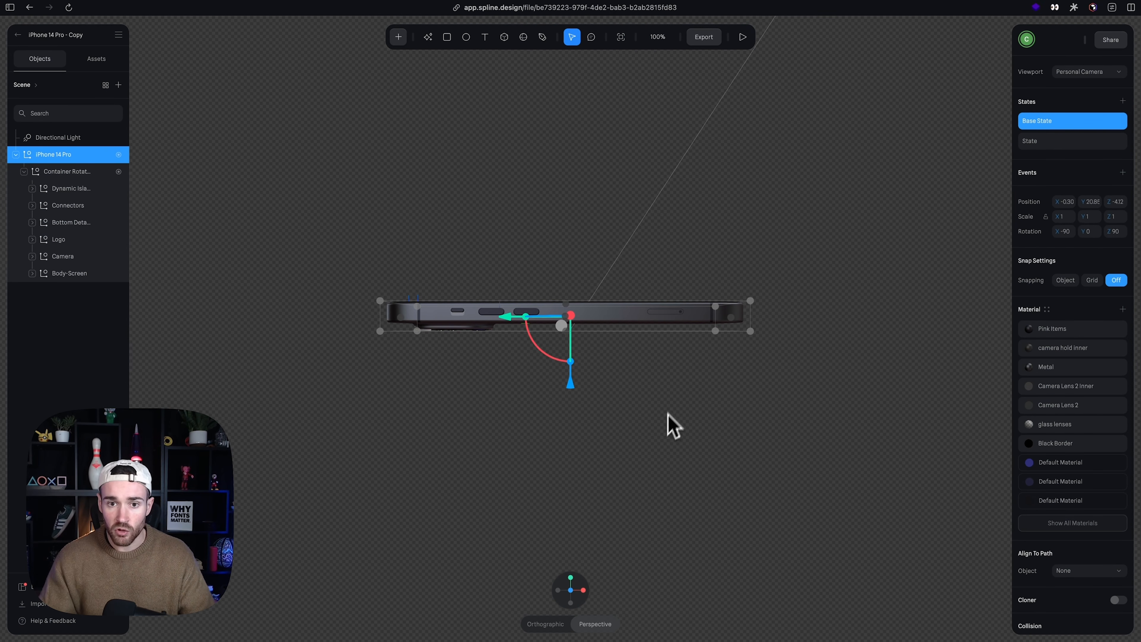
left_click(664, 38)
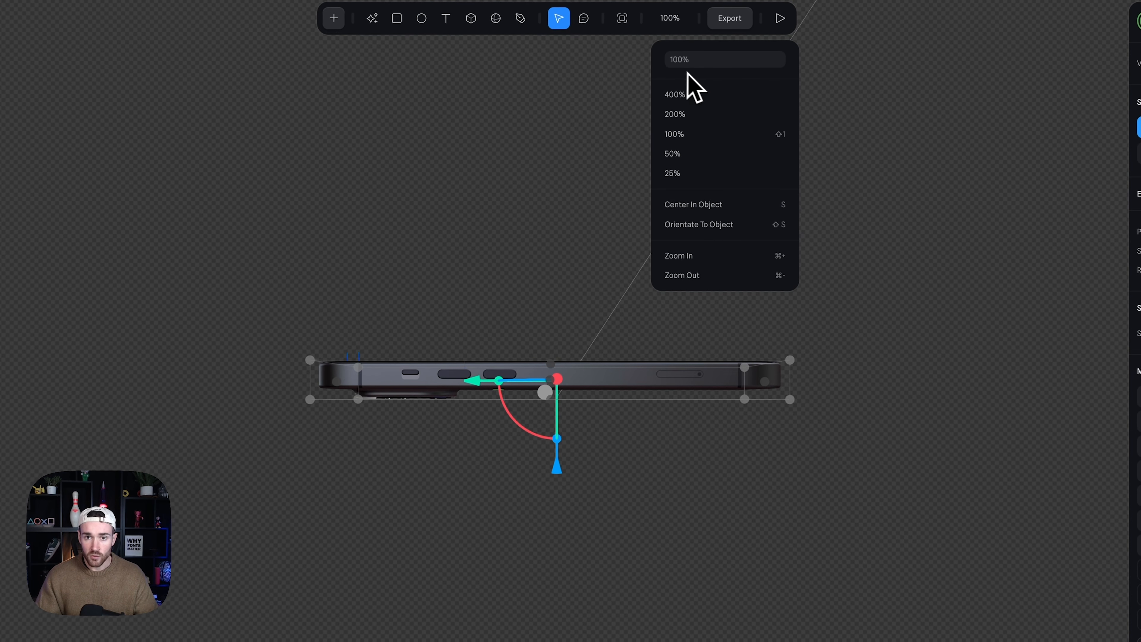
key("Return")
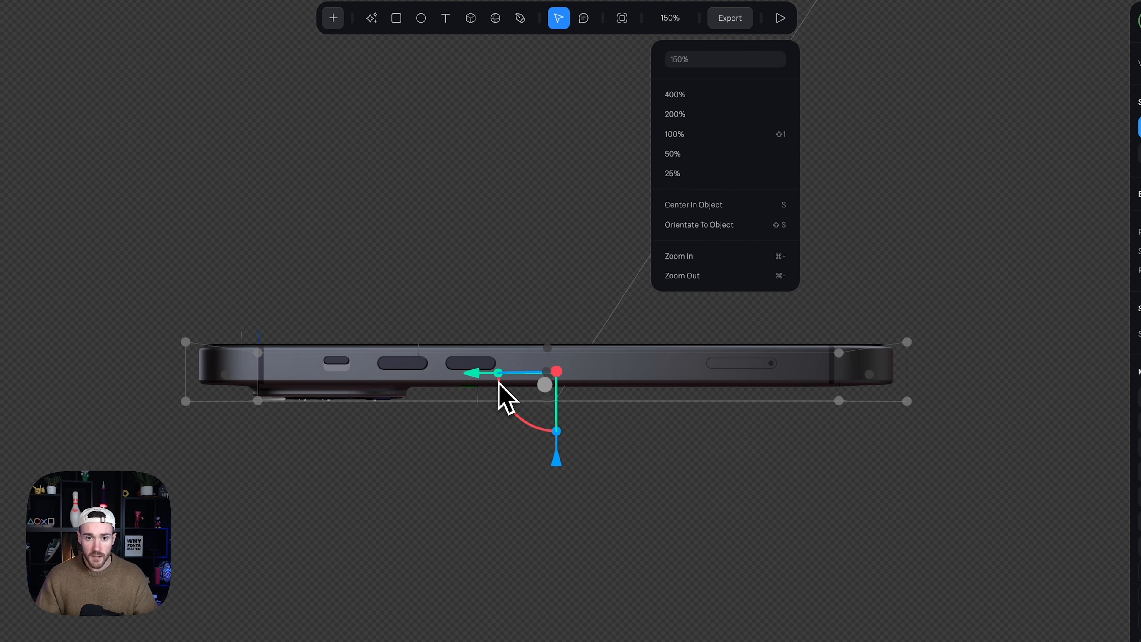
Move the phone straight down to a Y position of about -4.04
left_click(556, 466)
left_click_drag(556, 466, 556, 471)
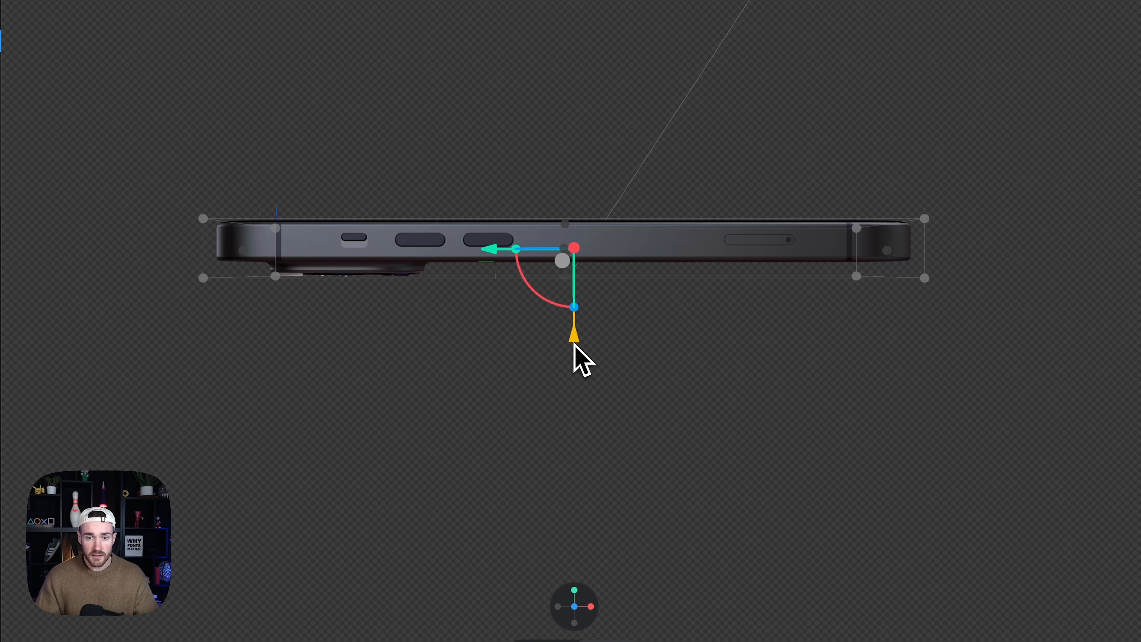
left_click_drag(574, 345, 574, 363)
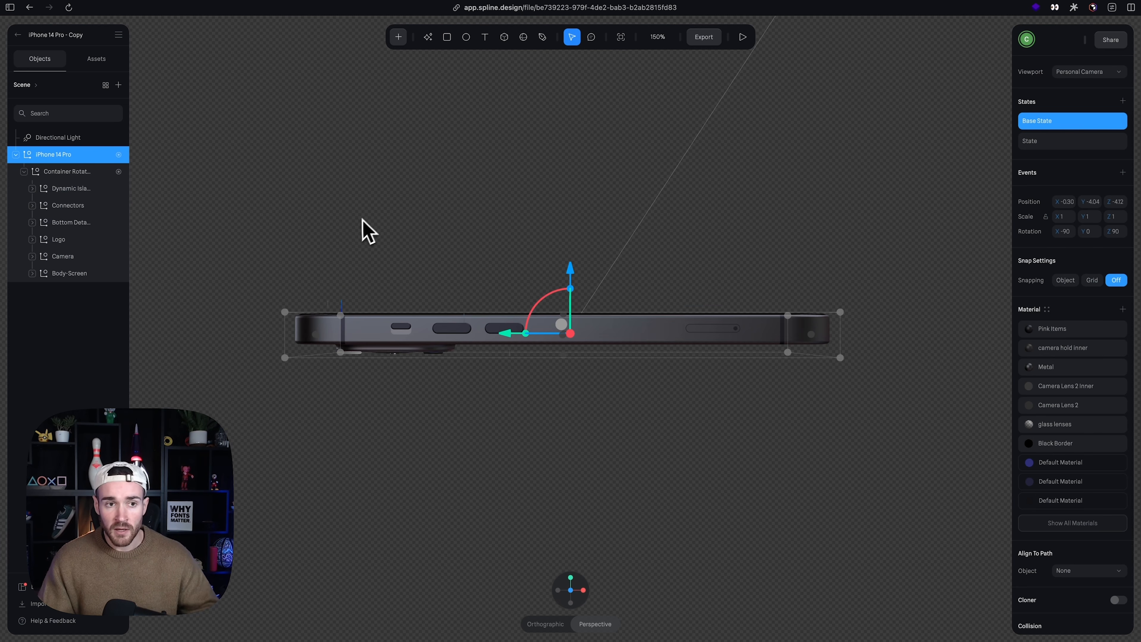
Switch to the Webflow project, select section_hero in the page structure and search for "spli" to find the Spline Scene element
mouse_move(39, 305)
left_click(65, 200)
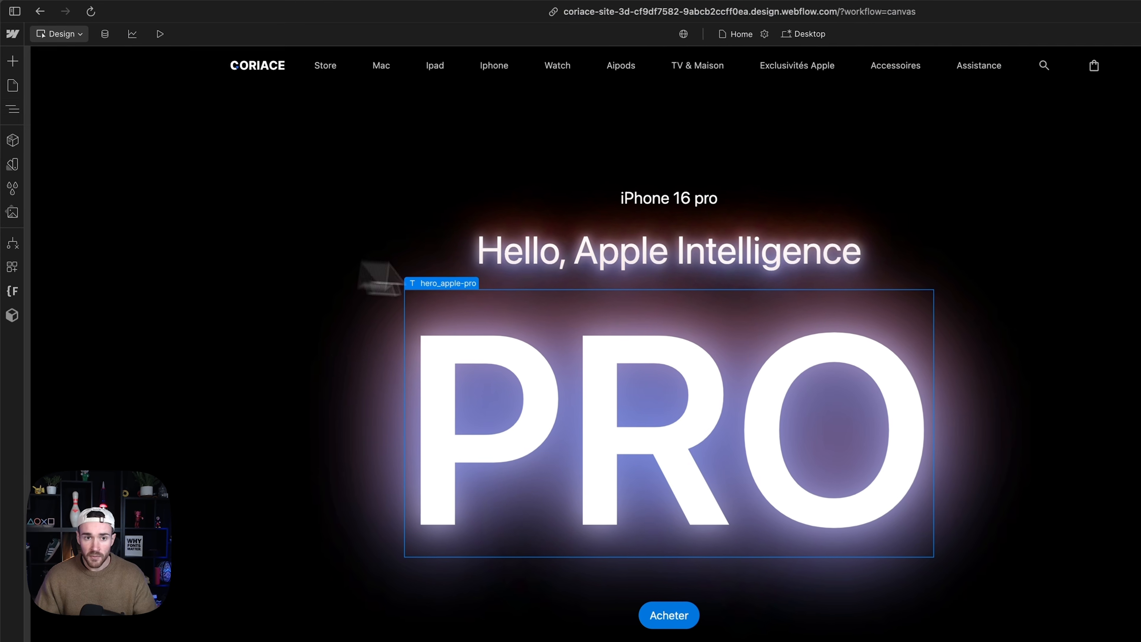
left_click(12, 109)
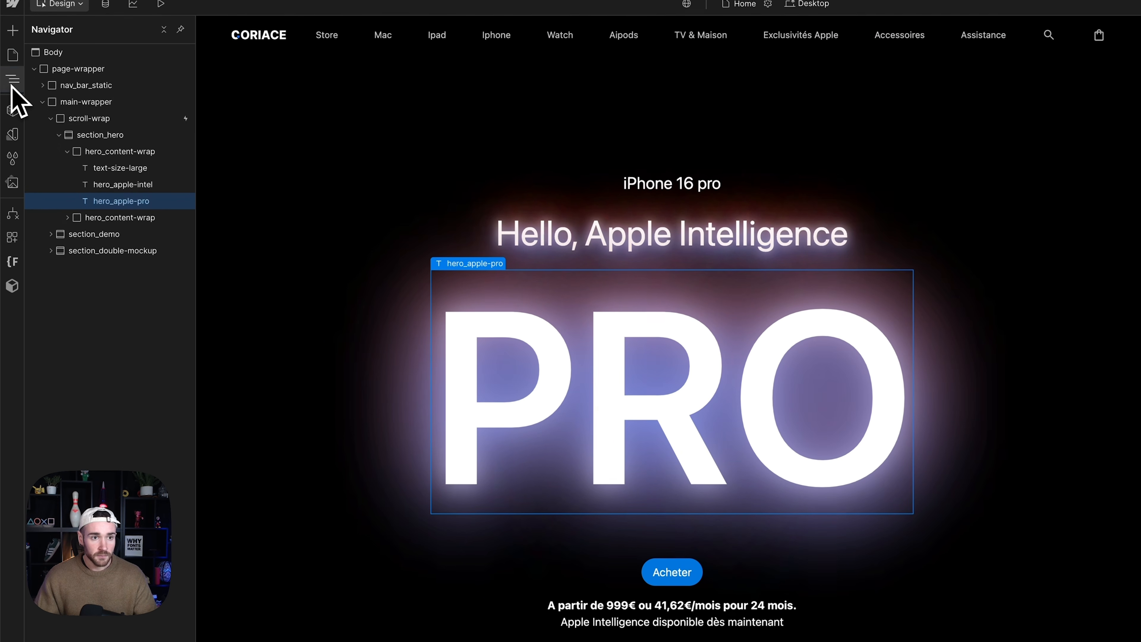
left_click(74, 132)
key("super+k")
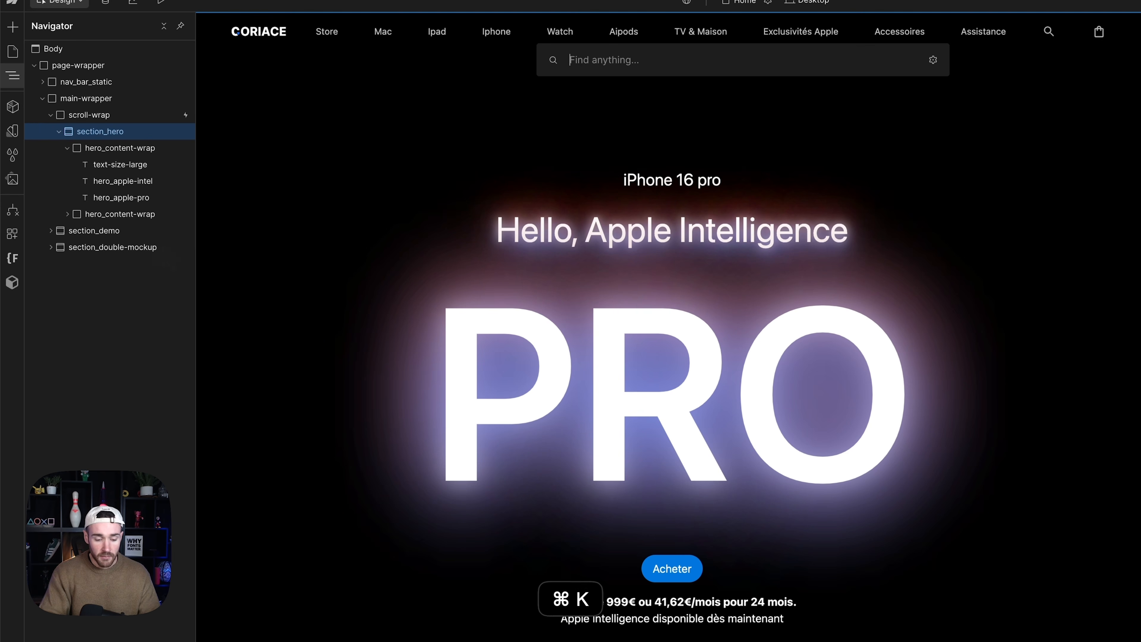
type("spli")
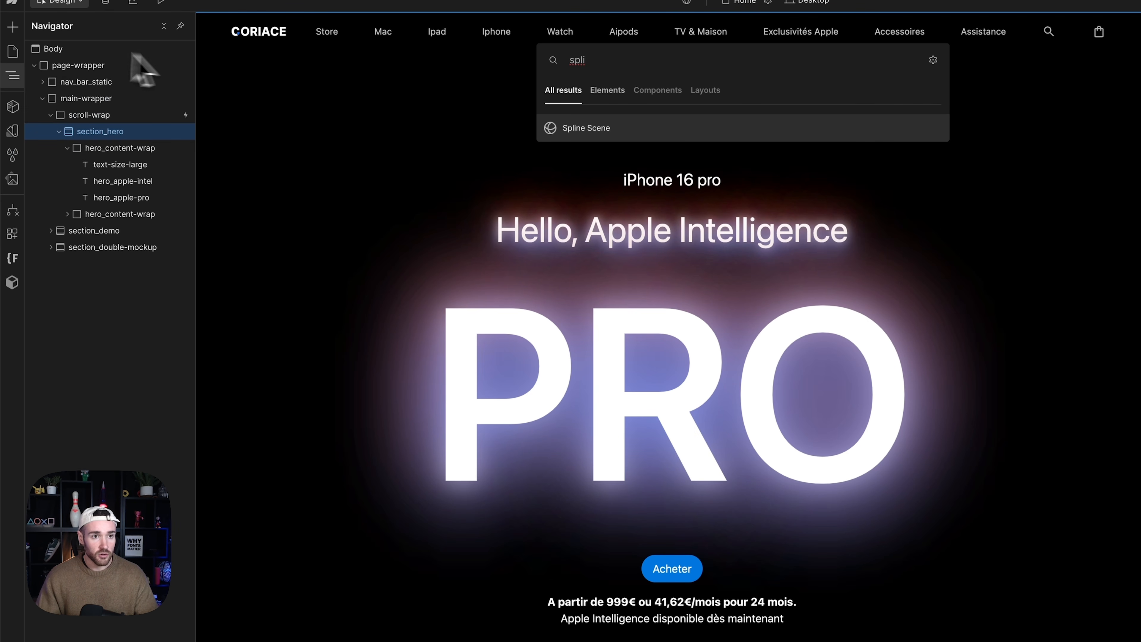
Locate the Spline Scene element in the Media group of the addable elements
left_click(13, 27)
scroll(97, 255, "down", 8)
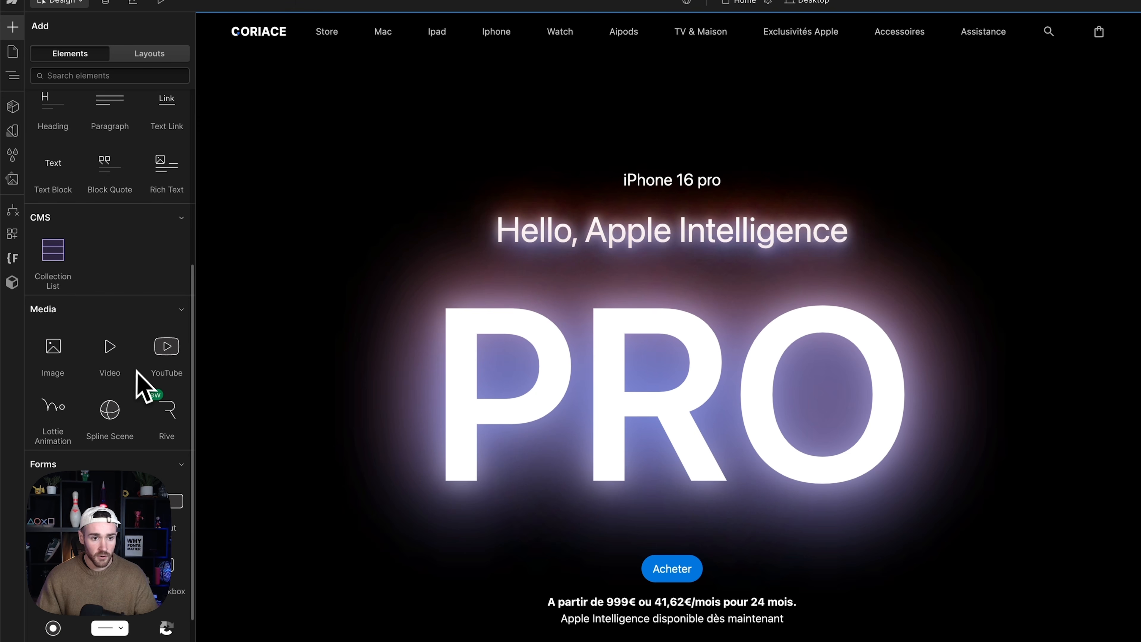
left_click_drag(113, 444, 36, 104)
Add a Spline Scene element inside section_hero, finding it with the search term "spli"
left_click(112, 132)
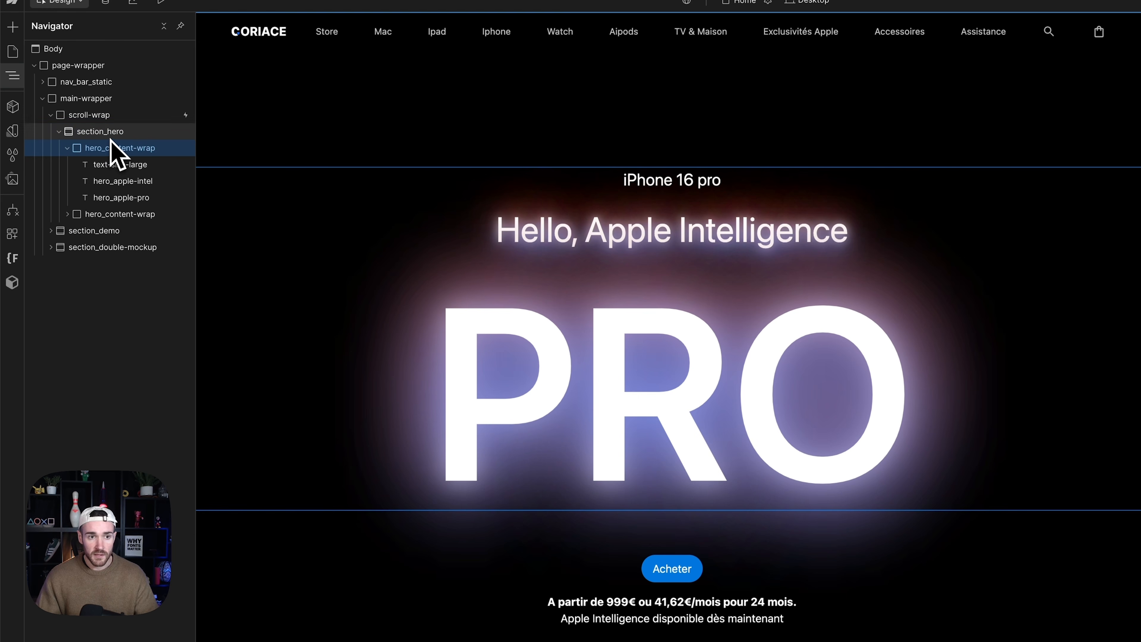
key("super+e")
type("spli")
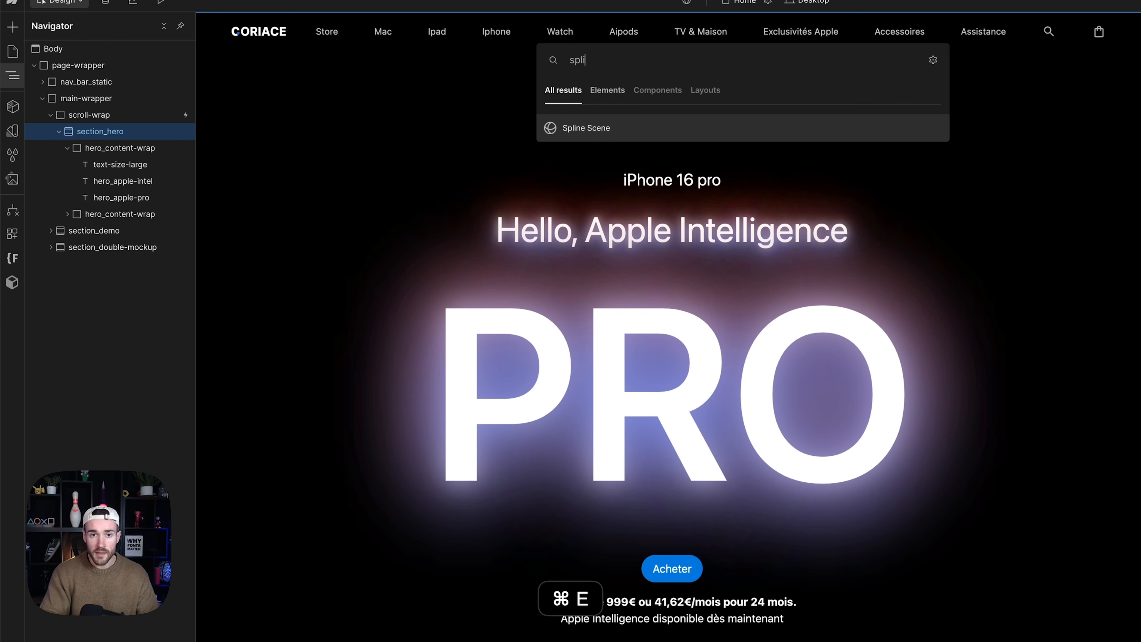
key("Return")
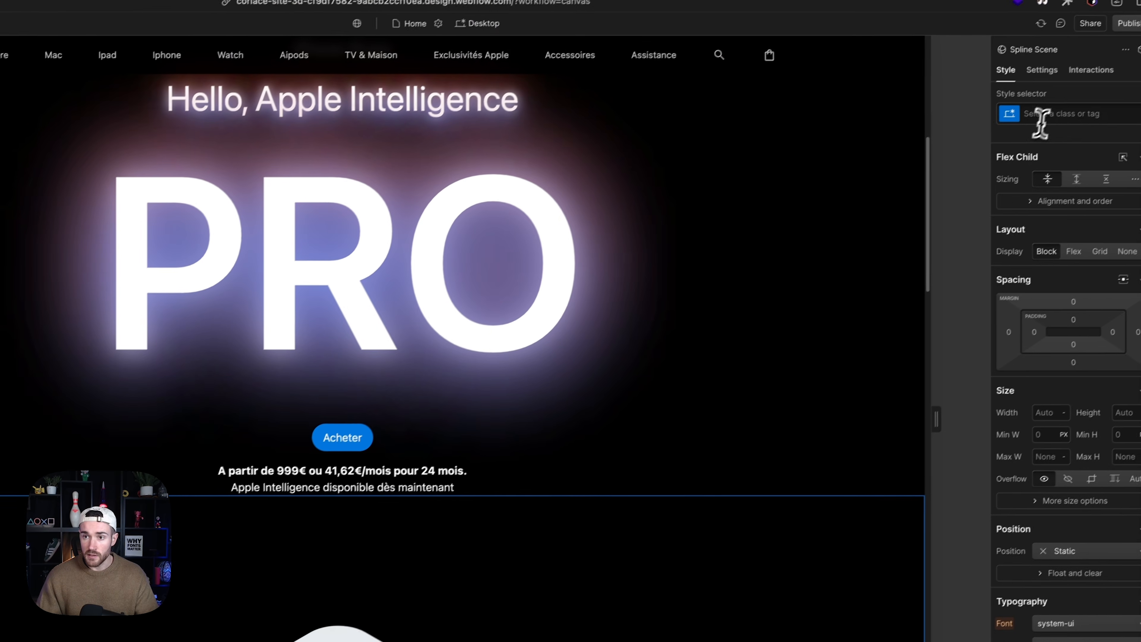
Give the Spline Scene the class hero_spline-scene and set its position to Absolute with 0% on all sides
left_click(1040, 117)
type("hero_")
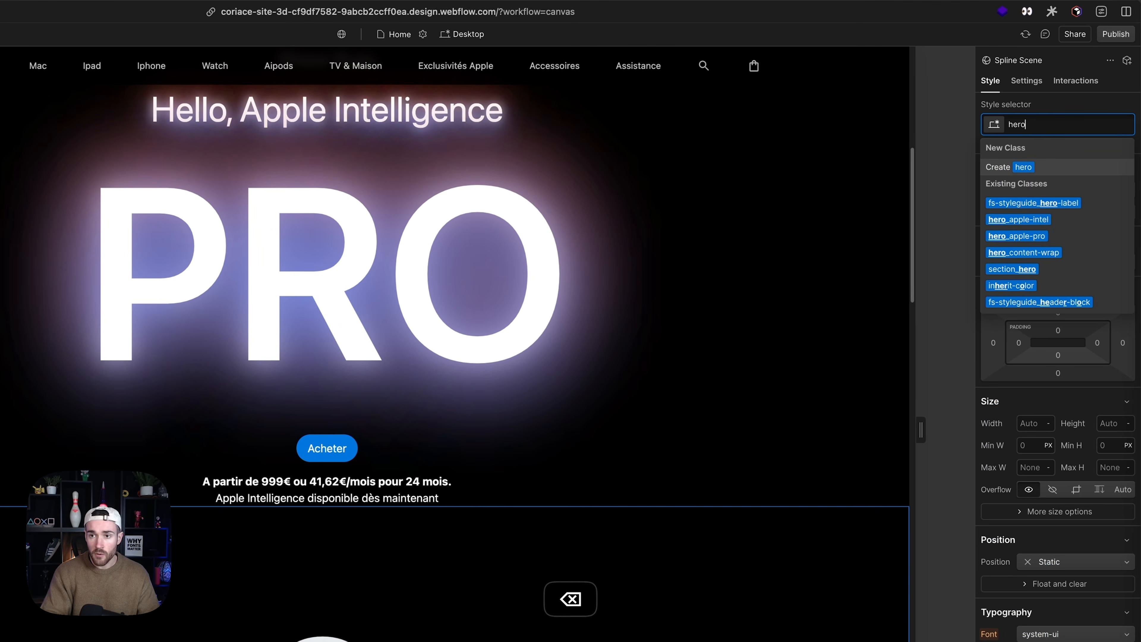
type("spline-scene")
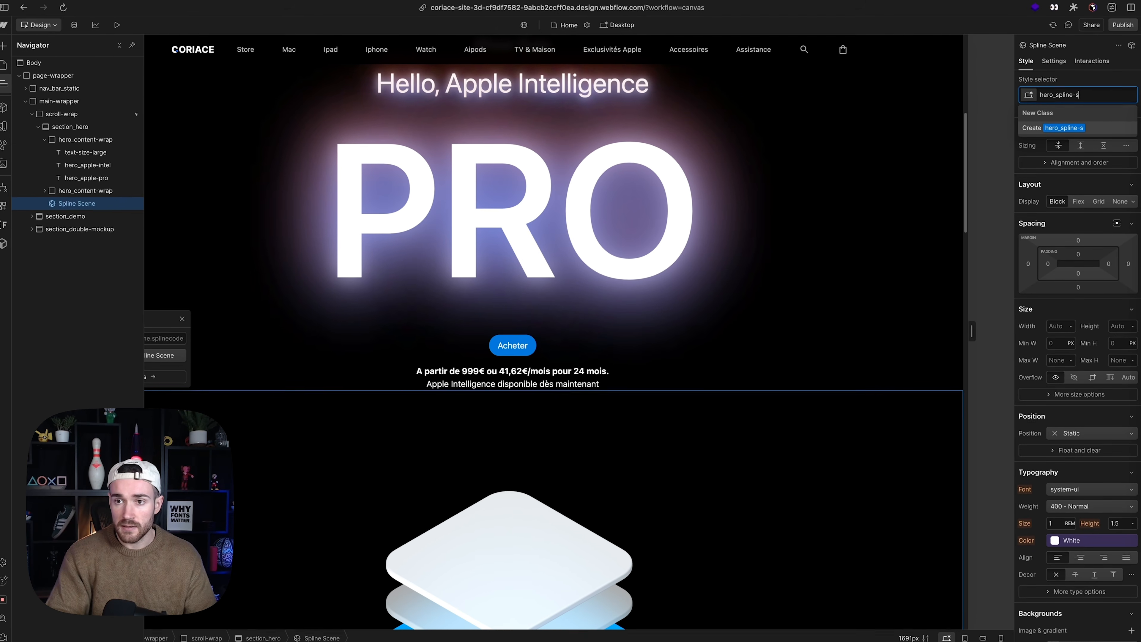
key("Return")
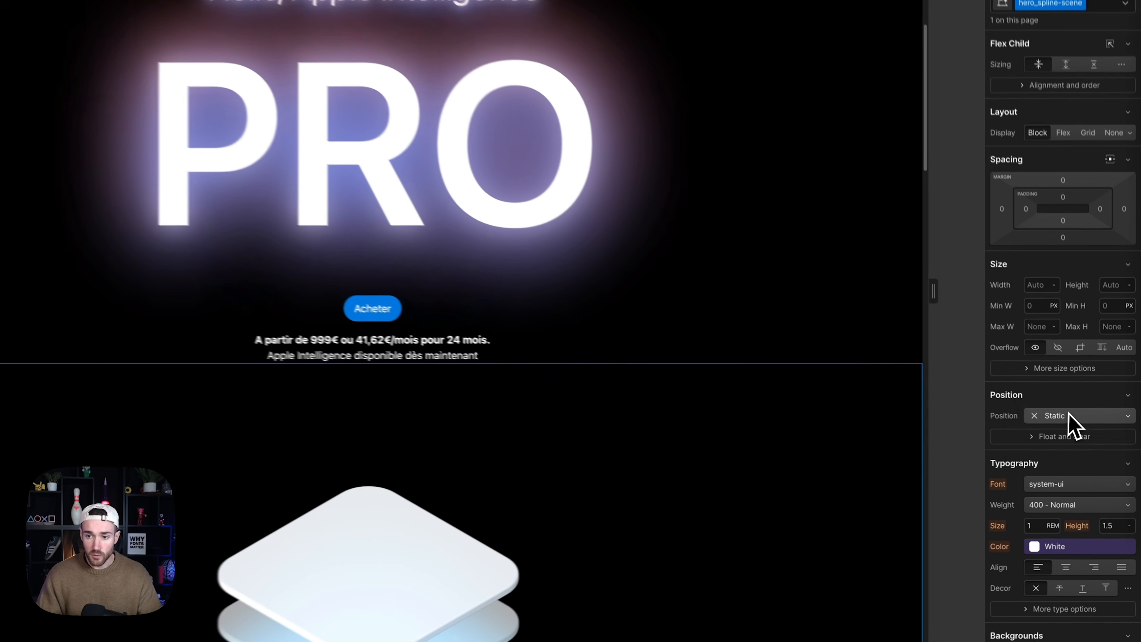
left_click(1091, 431)
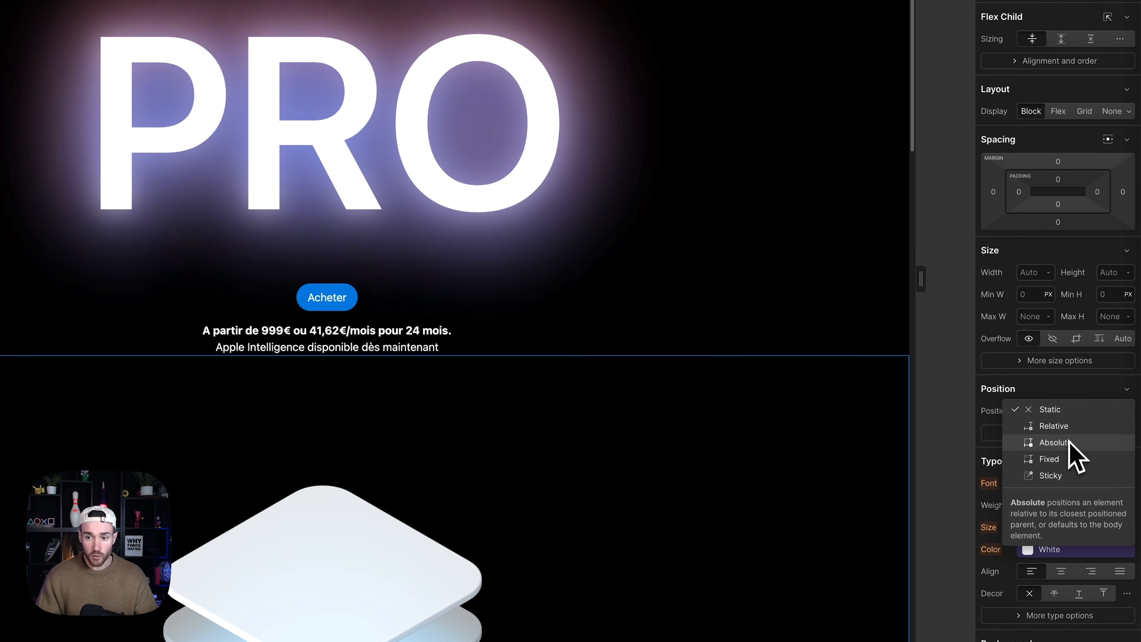
left_click(1070, 442)
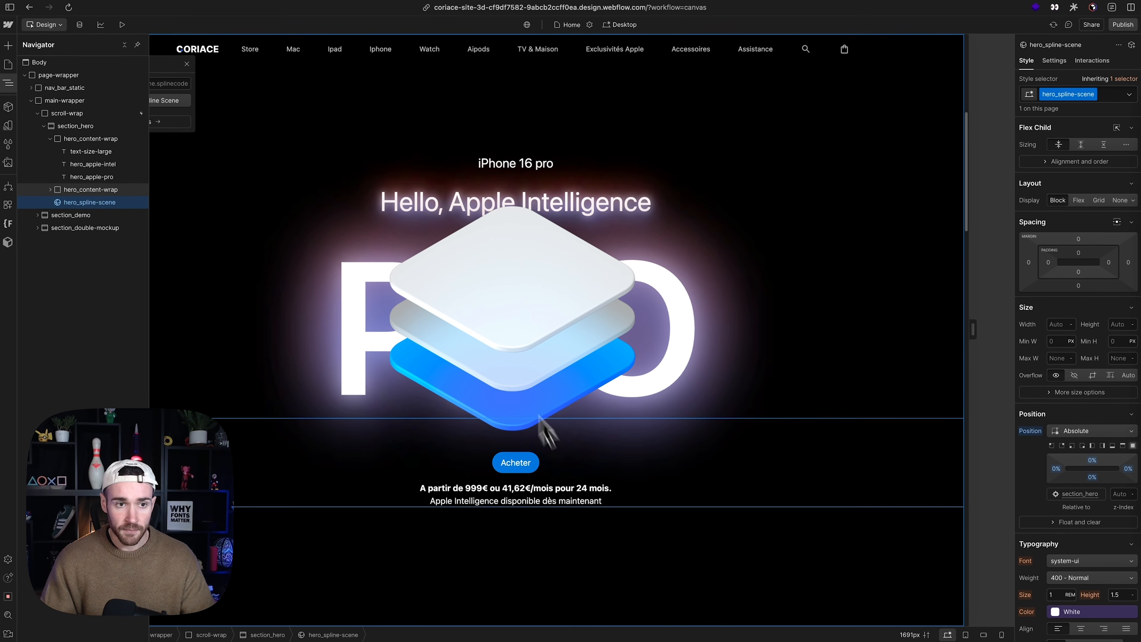
Switch to the Spline file and copy the scene URL from the Viewer web export
mouse_move(4, 316)
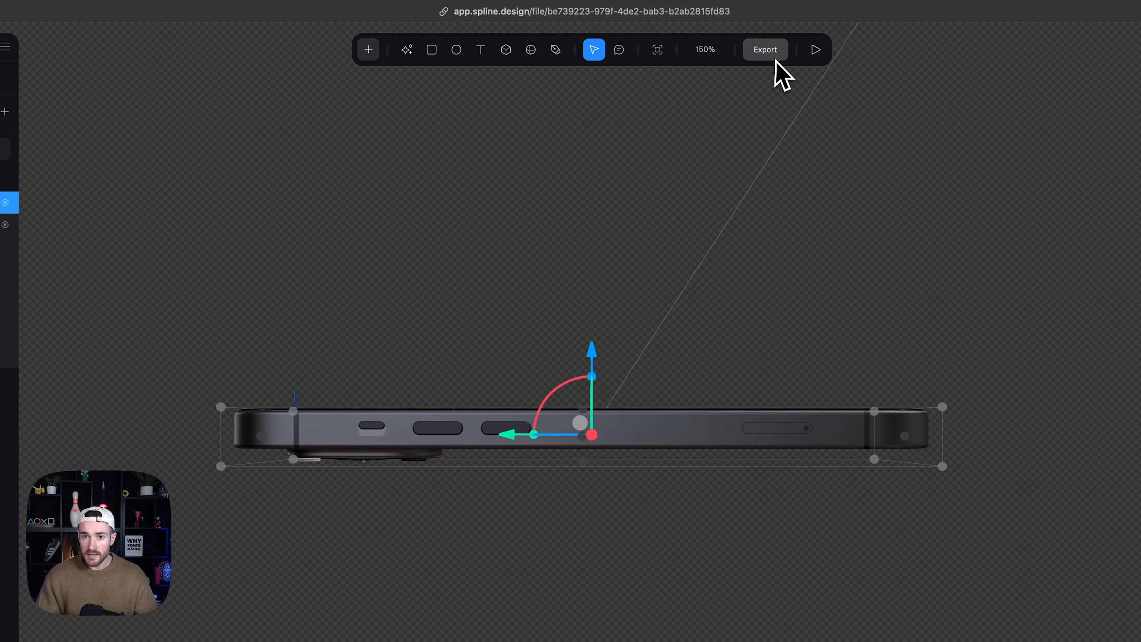
left_click(780, 51)
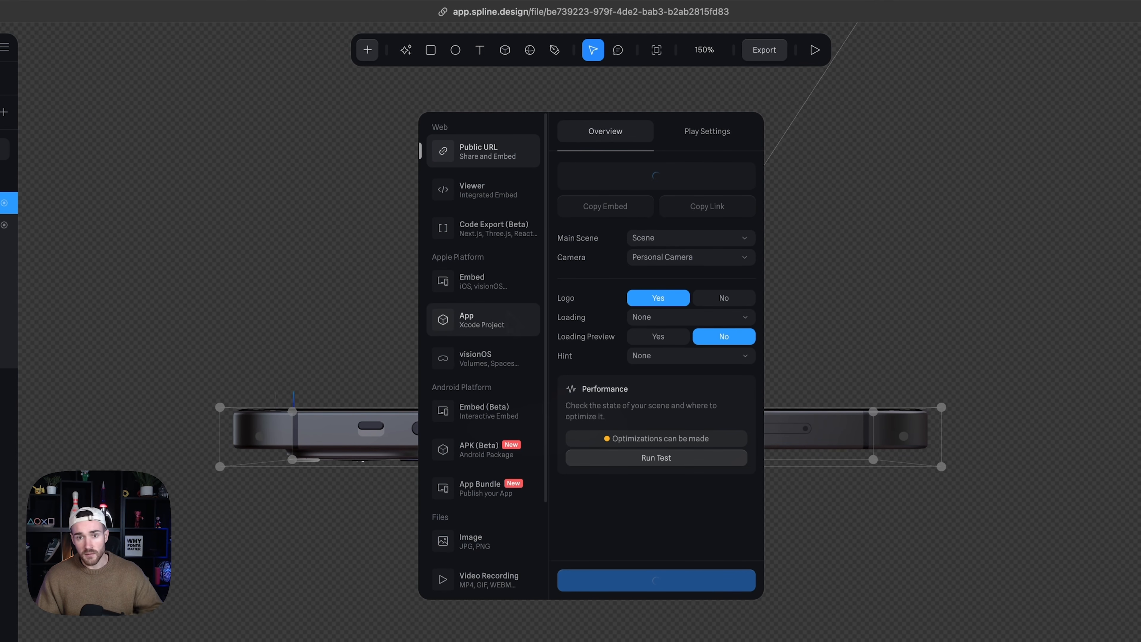
left_click(485, 193)
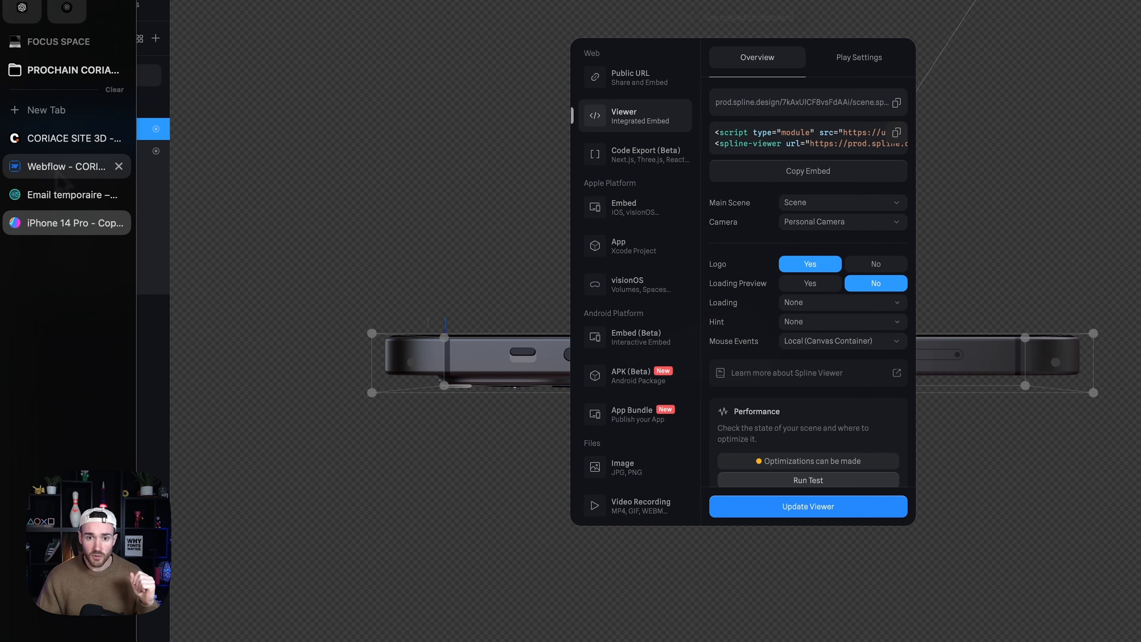
Switch to the Webflow project and paste the exported scene URL into the settings of hero_spline-scene
left_click(63, 166)
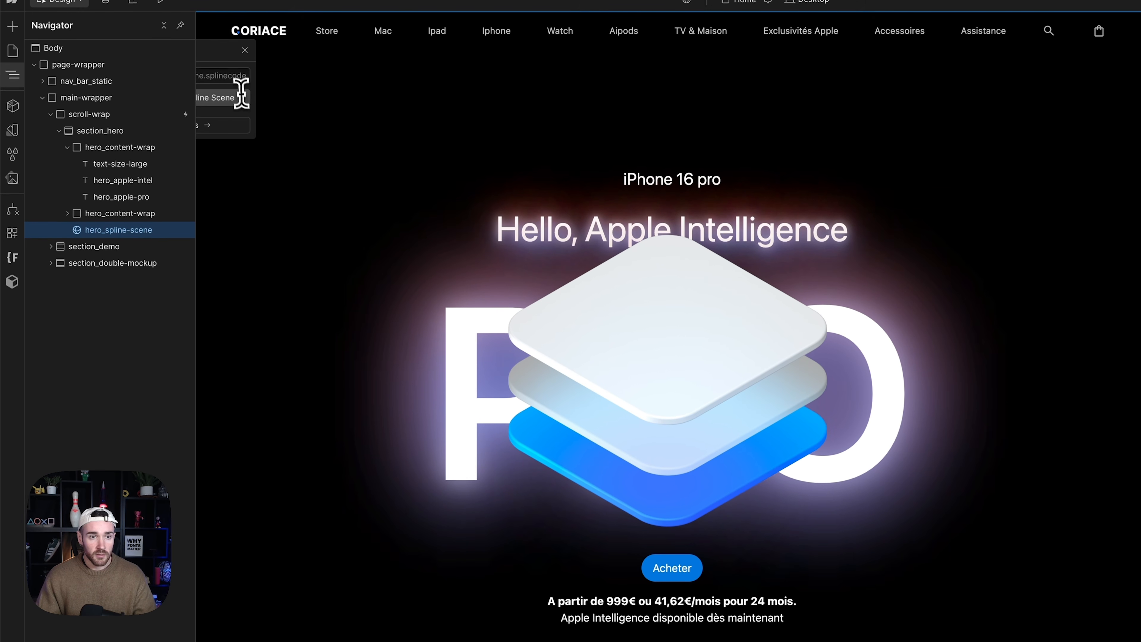
left_click(237, 77)
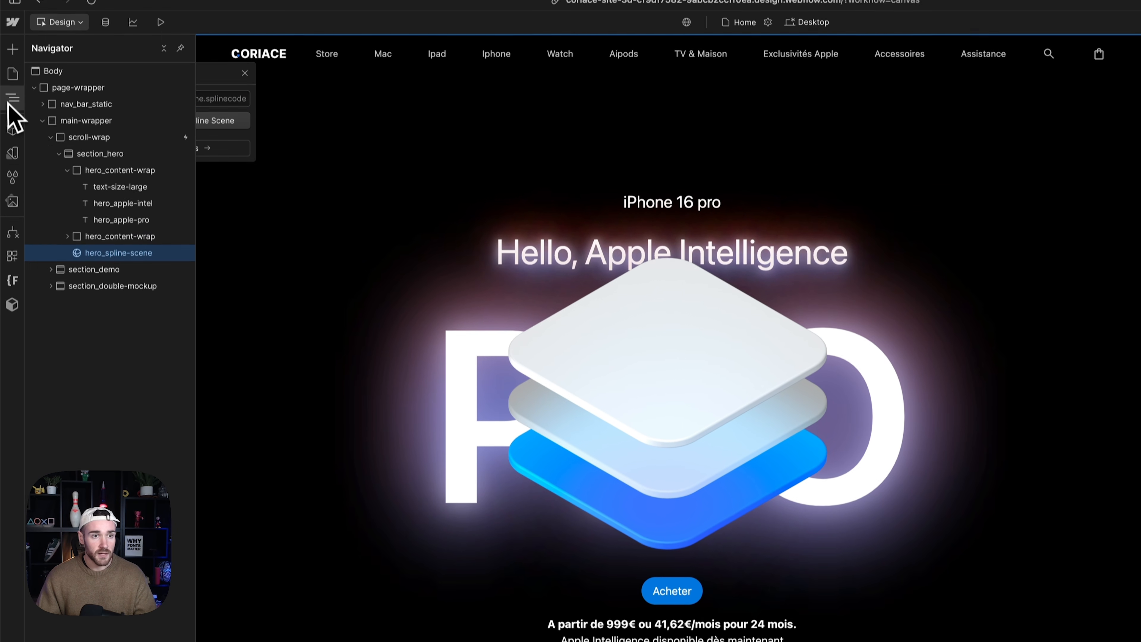
left_click(9, 80)
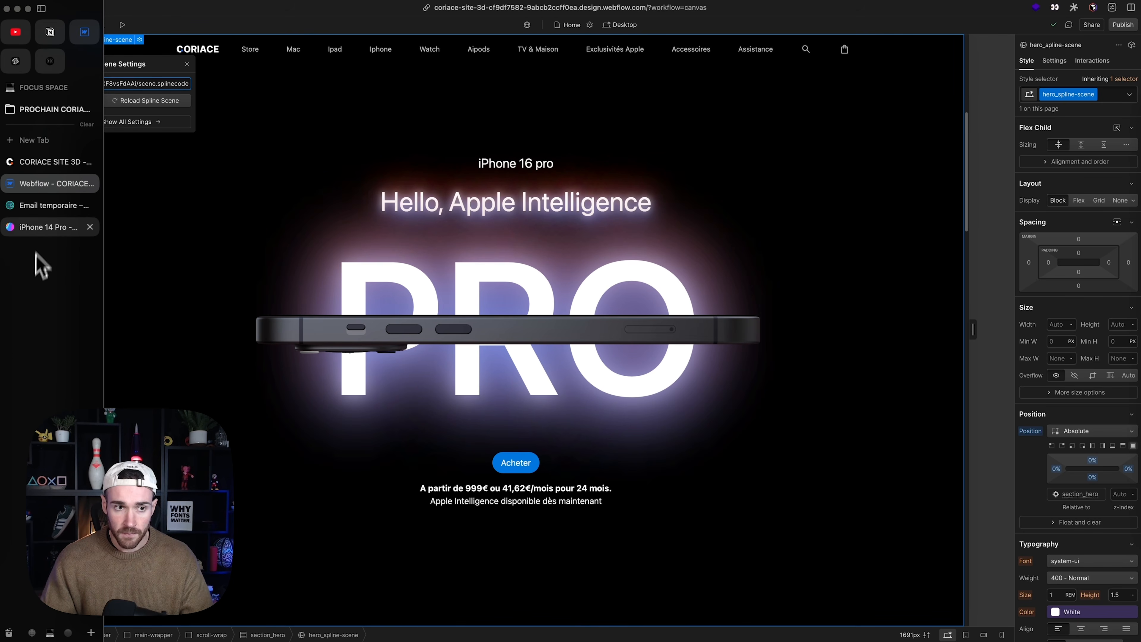
Switch back to the iPhone 14 Pro file in Spline and set the view zoom to 130%
left_click(54, 249)
left_click(737, 29)
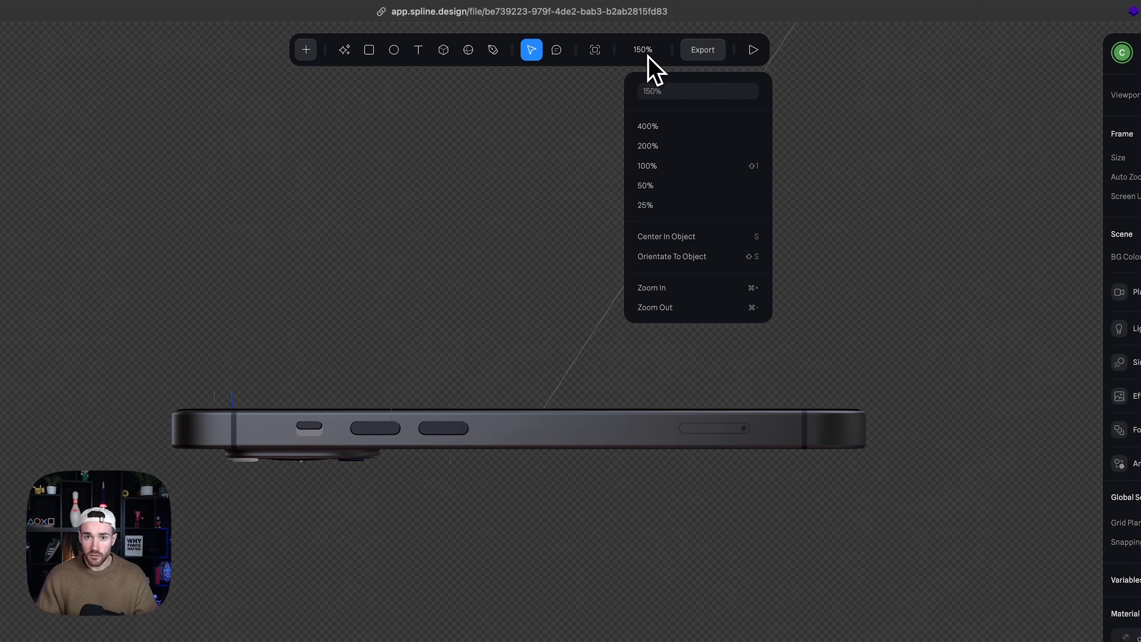
left_click(777, 75)
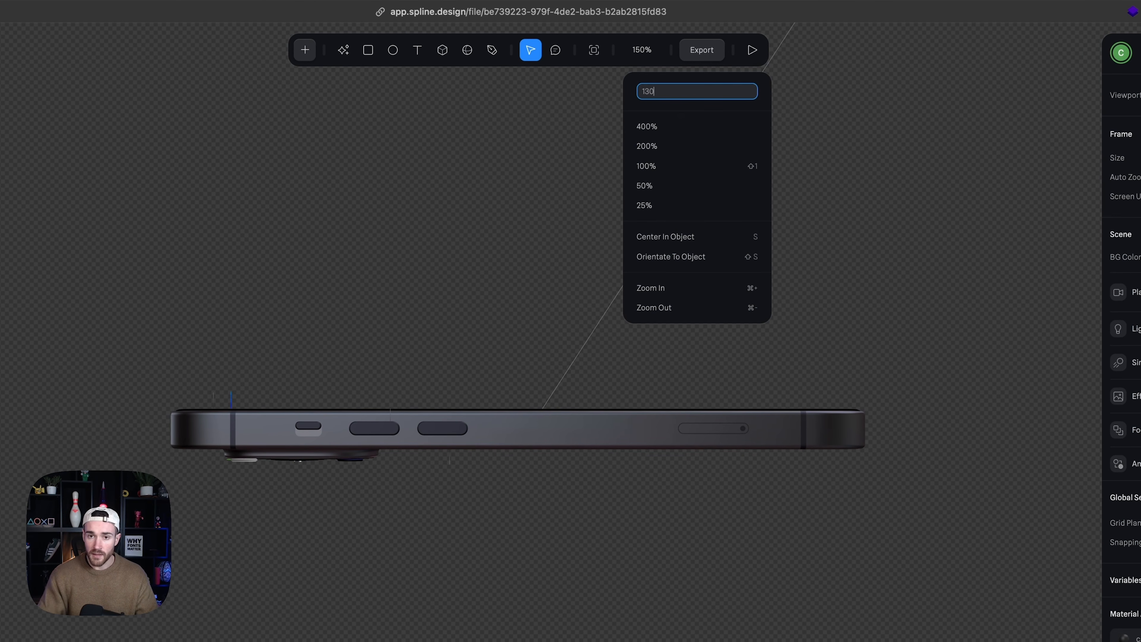
key("Return")
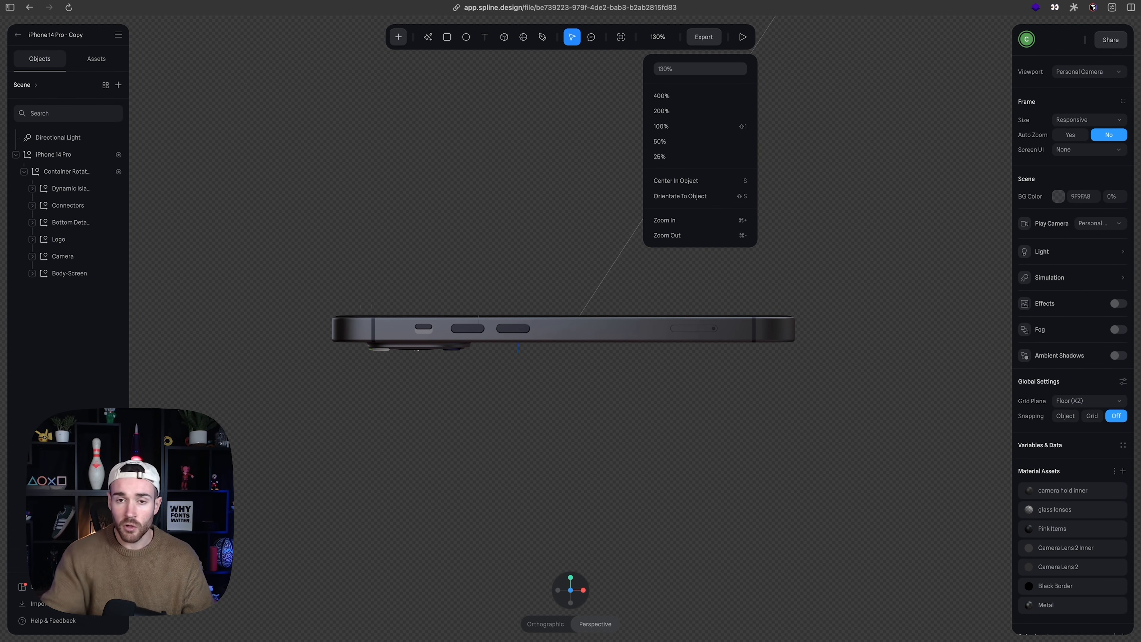
Update the Viewer export in Spline, and switch to Webflow to reload the scene in hero_spline-scene
left_click(703, 37)
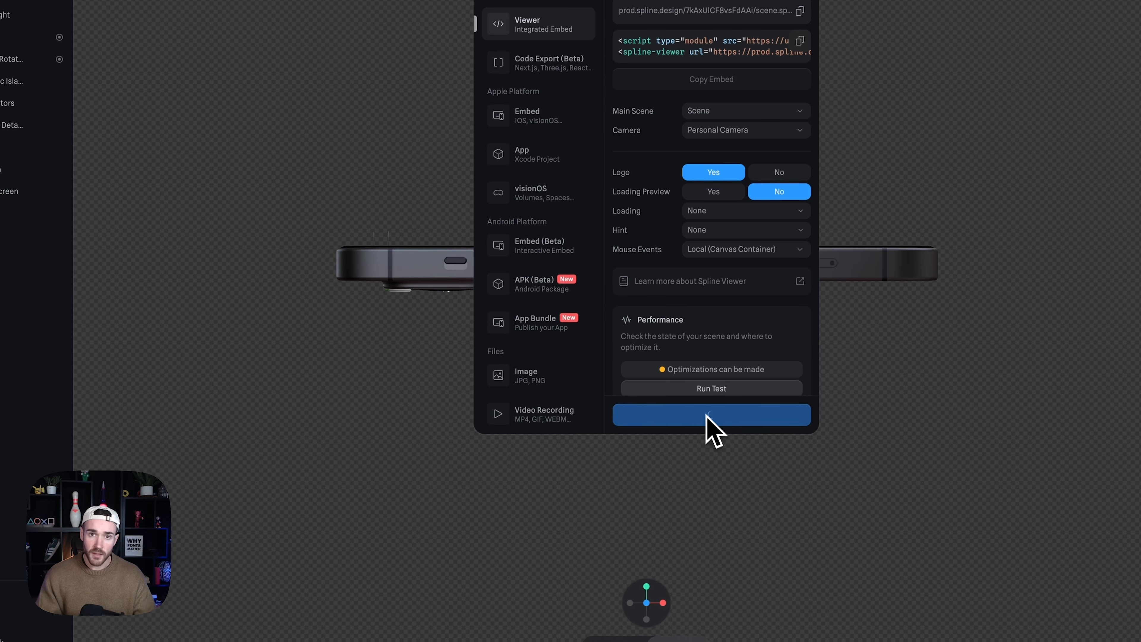
left_click(686, 443)
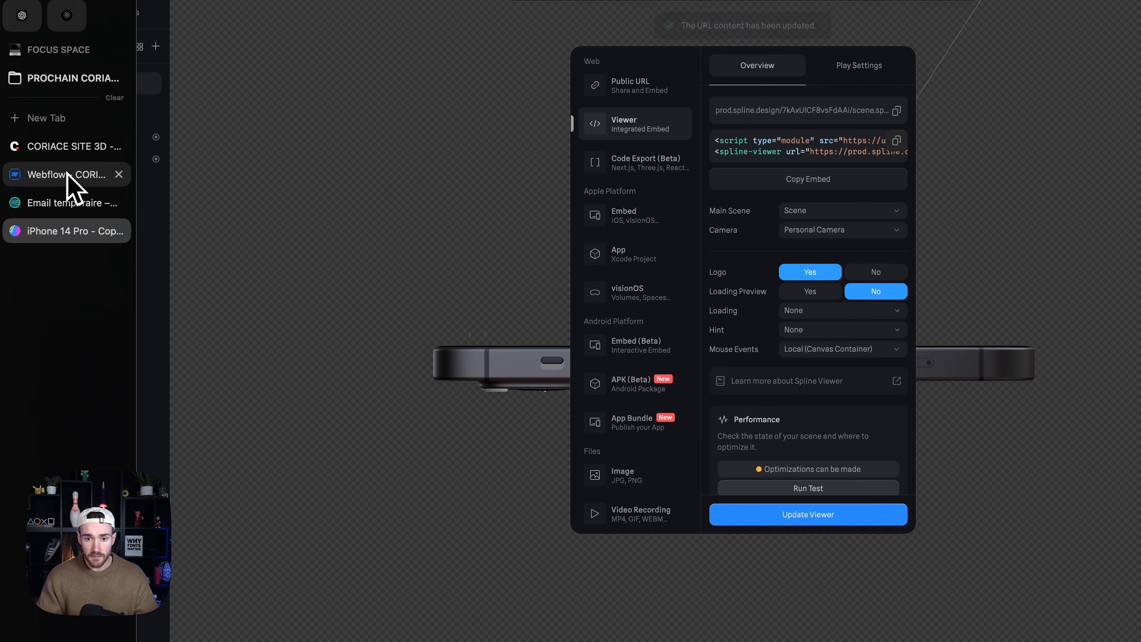
left_click(68, 174)
left_click(149, 126)
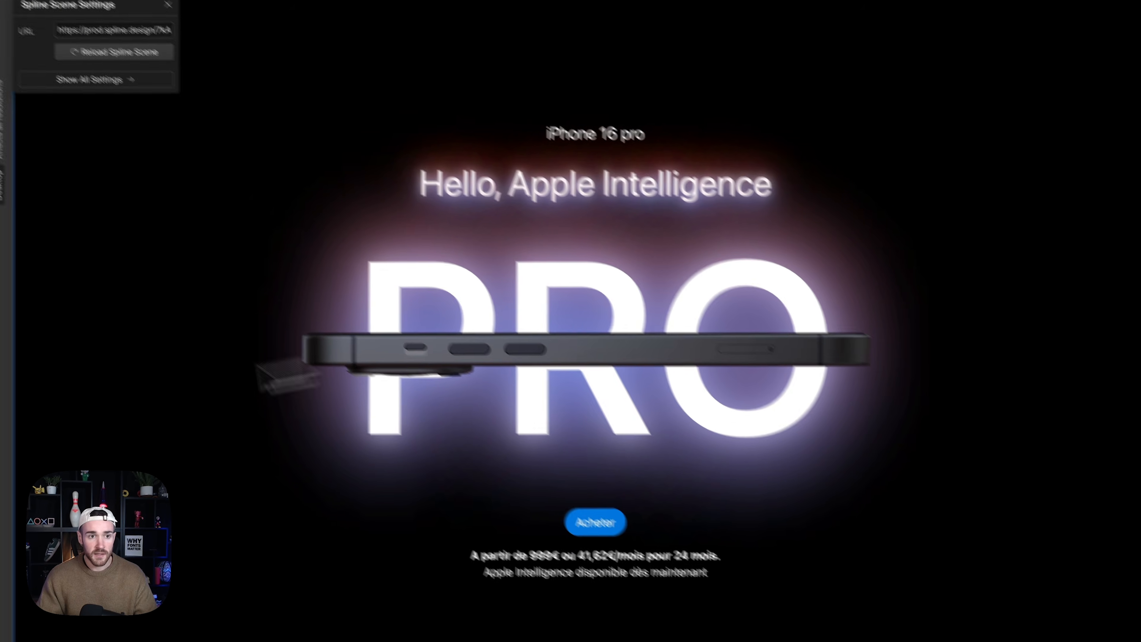
Preview the Webflow page and examine how the embedded phone behaves while scrolling through the hero section
mouse_move(3, 287)
left_click(152, 3)
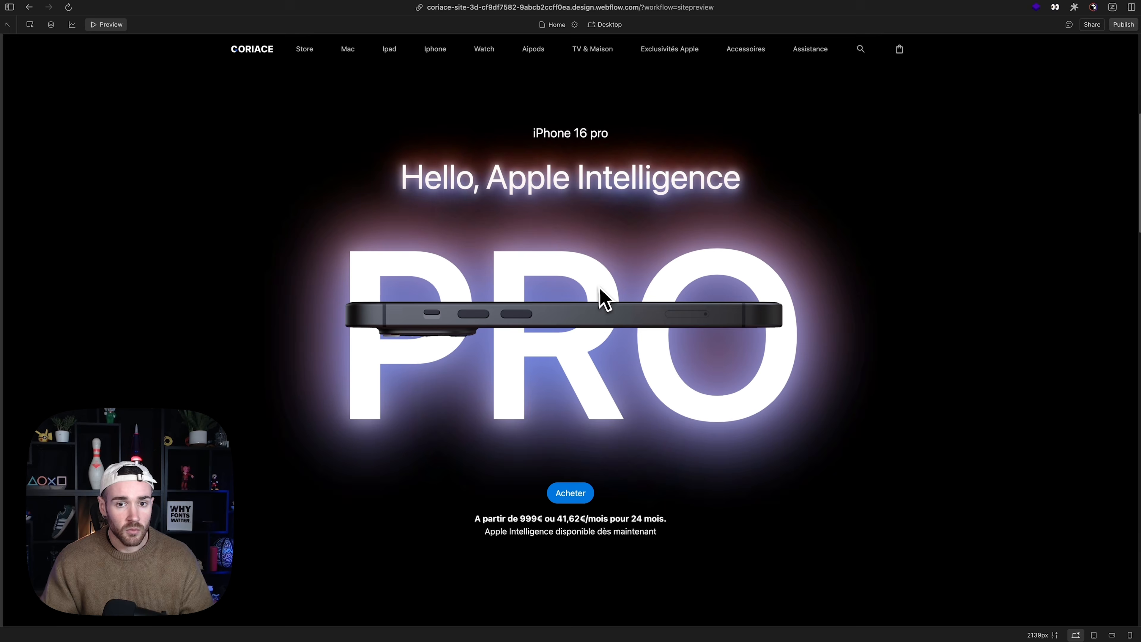
scroll(596, 310, "down", 5)
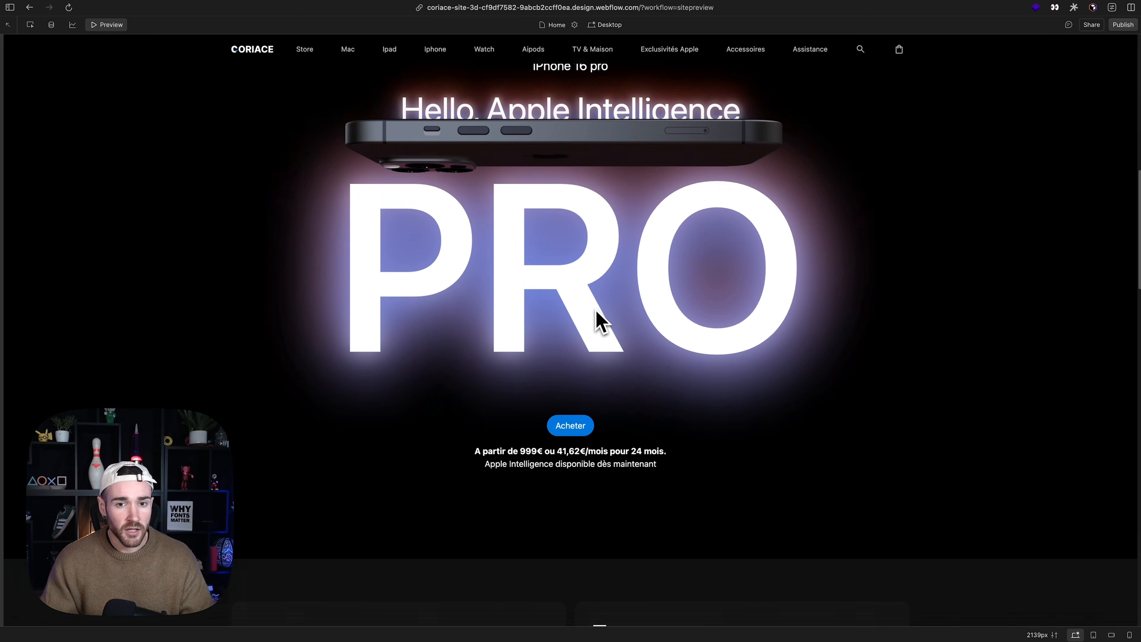
scroll(595, 309, "up", 4)
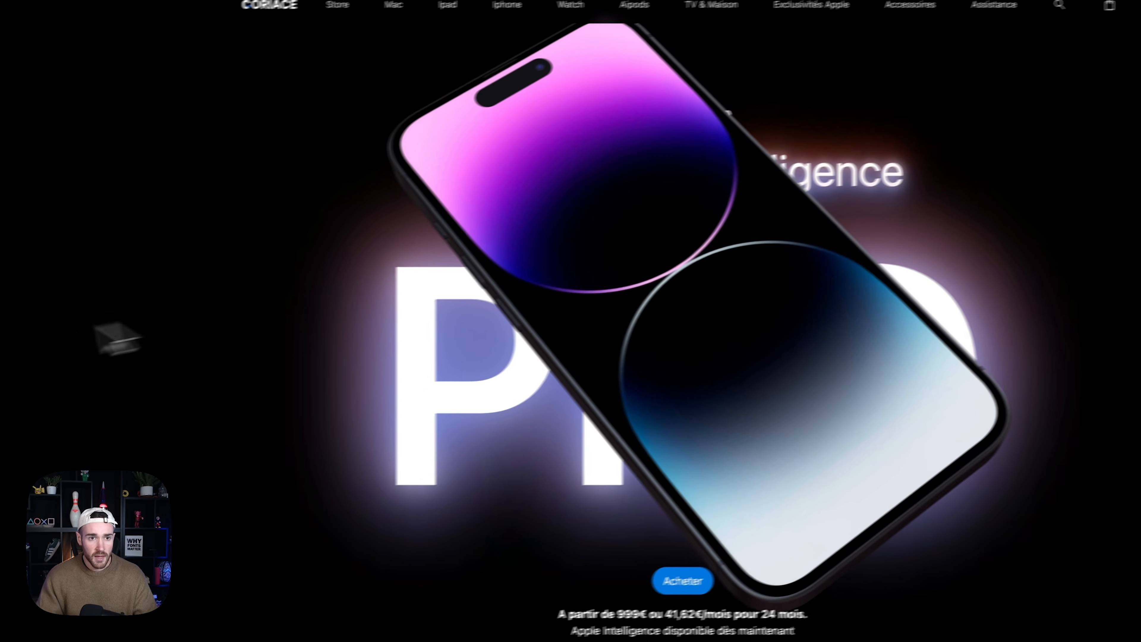
Switch to Spline and, in the Viewer's play settings, hide the BG Color and set Pan and Zoom to No
mouse_move(43, 319)
left_click(67, 225)
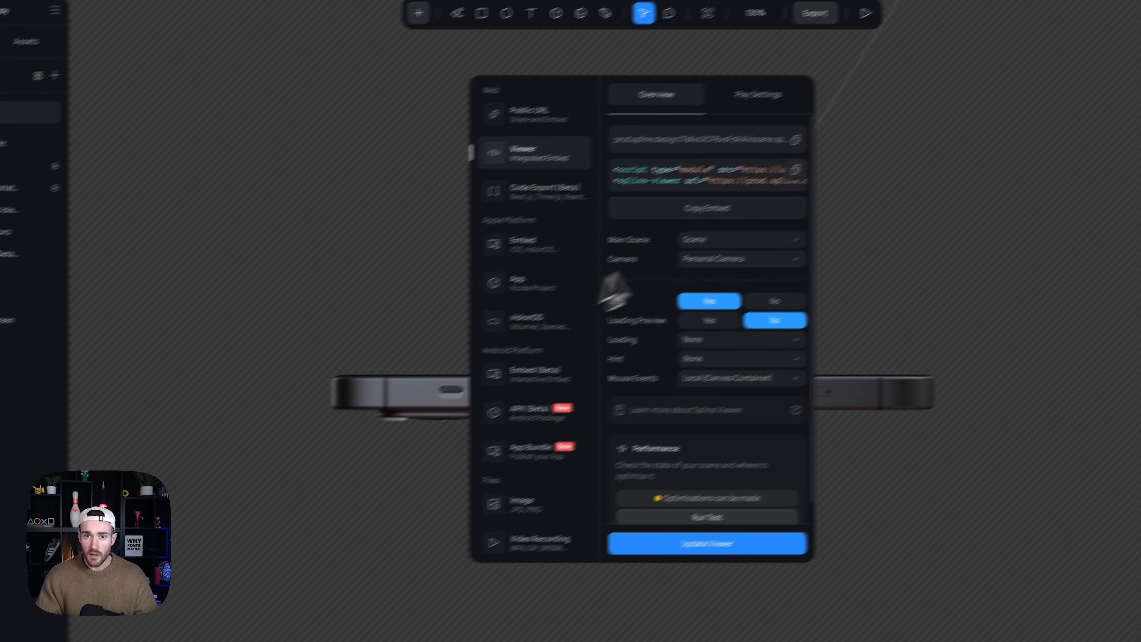
left_click(766, 95)
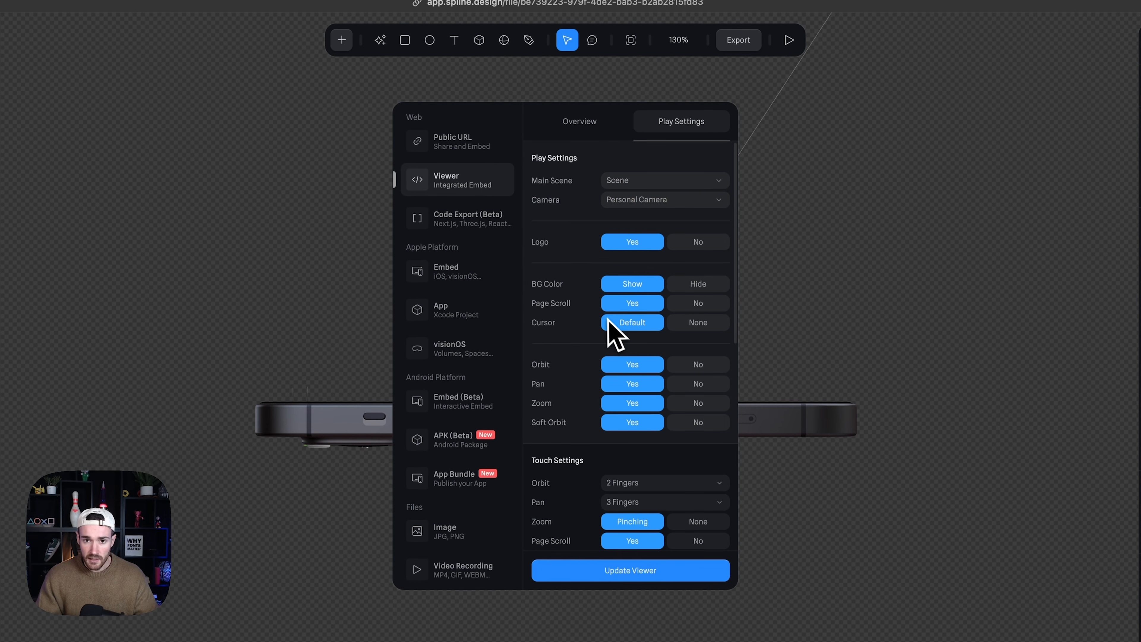
left_click(678, 287)
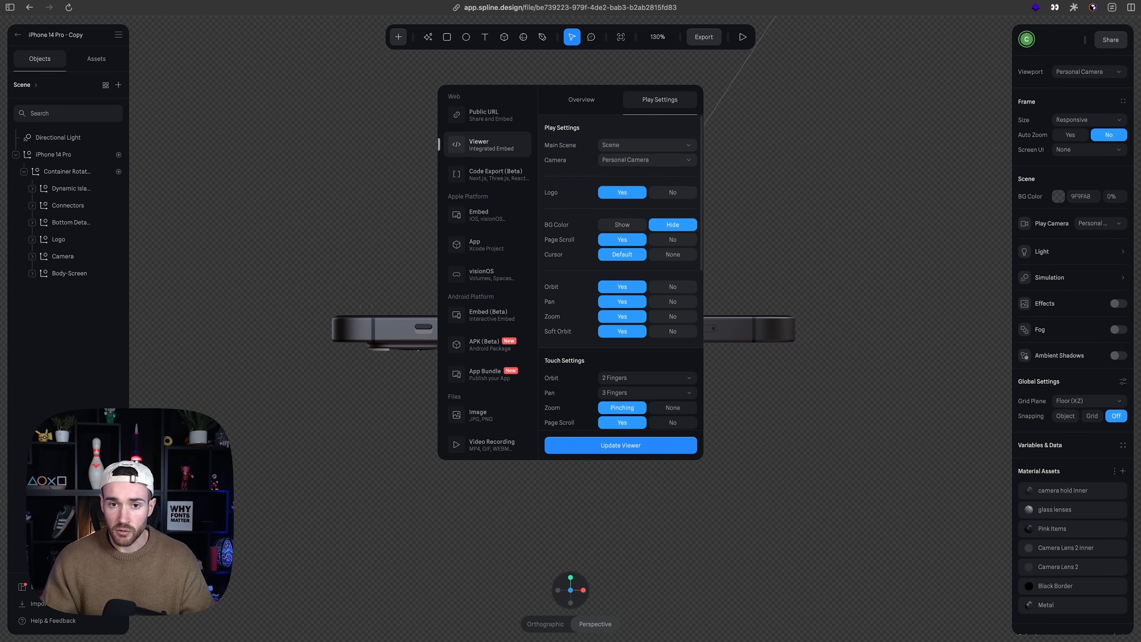
scroll(577, 311, "down", 2)
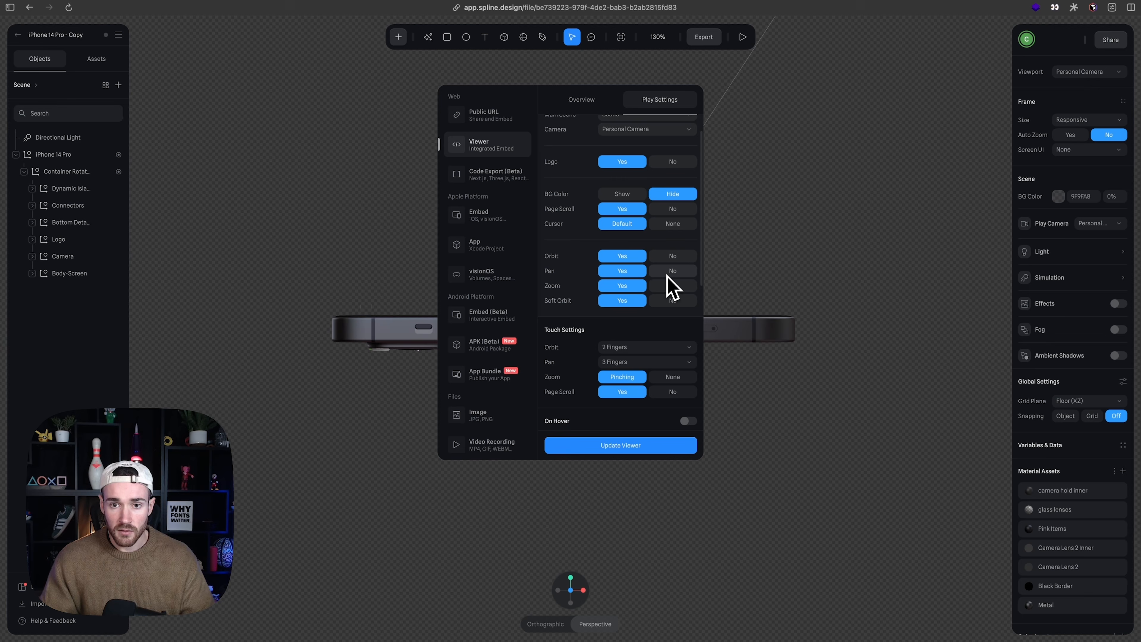
left_click(673, 271)
left_click(673, 286)
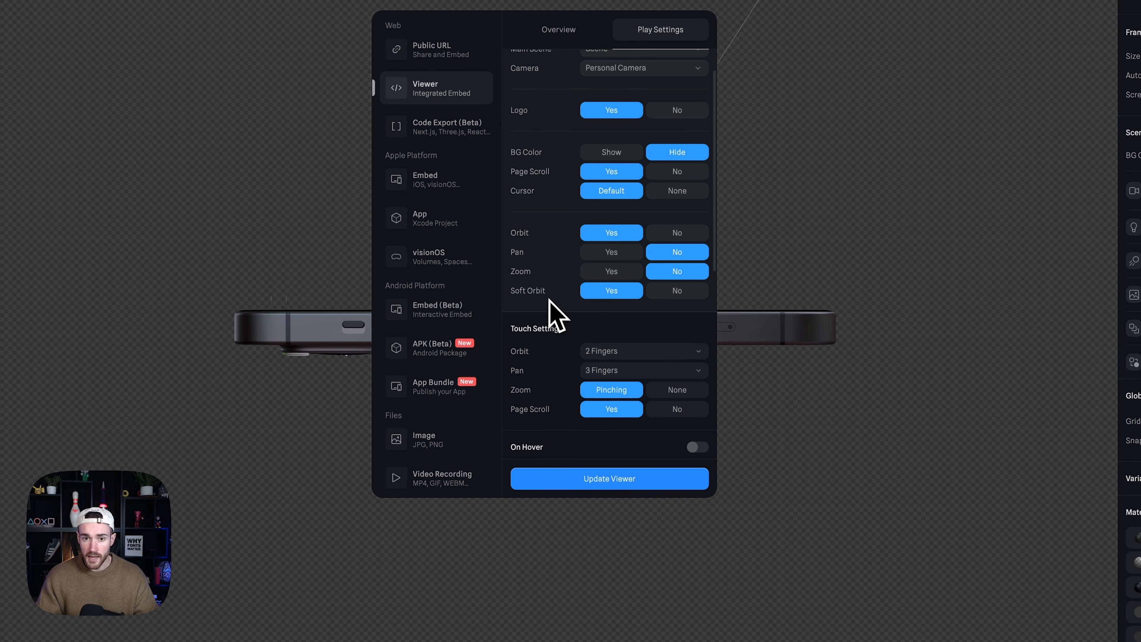
In the touch settings, set Orbit and Pan to Disabled and Zoom to None
scroll(577, 320, "down", 2)
left_click(588, 314)
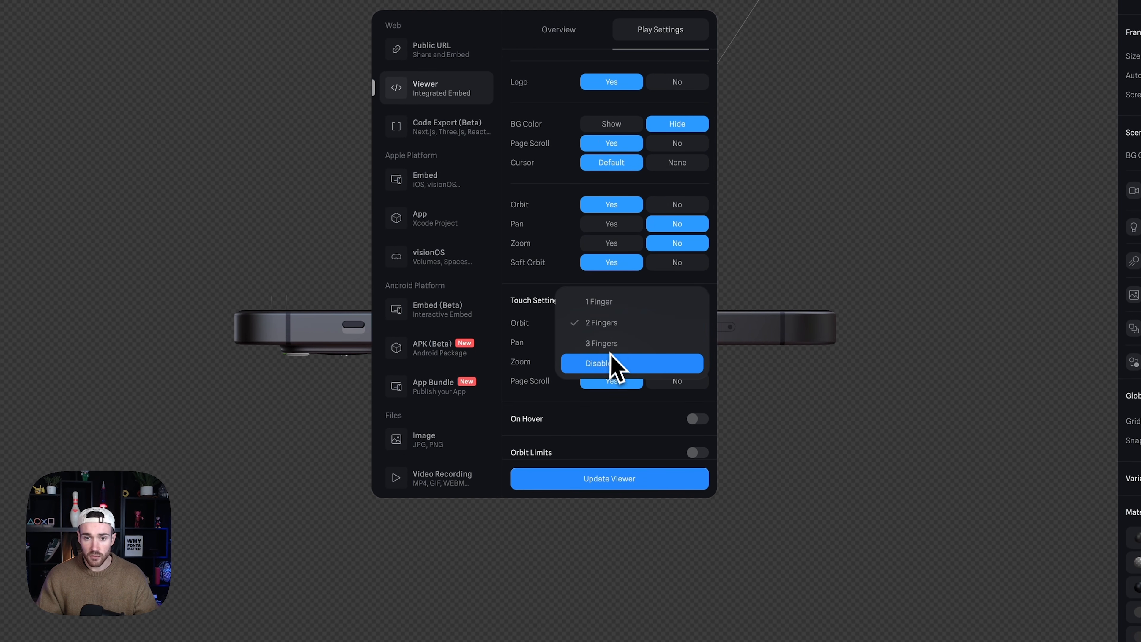
left_click(613, 363)
left_click(614, 342)
left_click(616, 363)
scroll(617, 366, "down", 3)
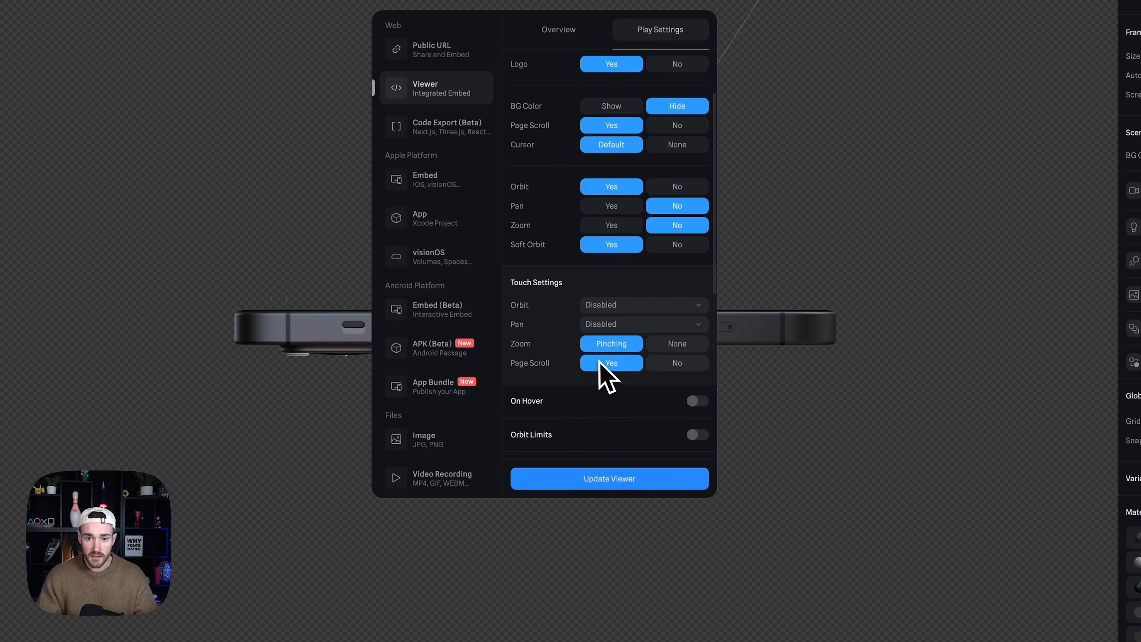
left_click(678, 337)
Enable the On Hover option in the Viewer's play settings
scroll(611, 369, "down", 4)
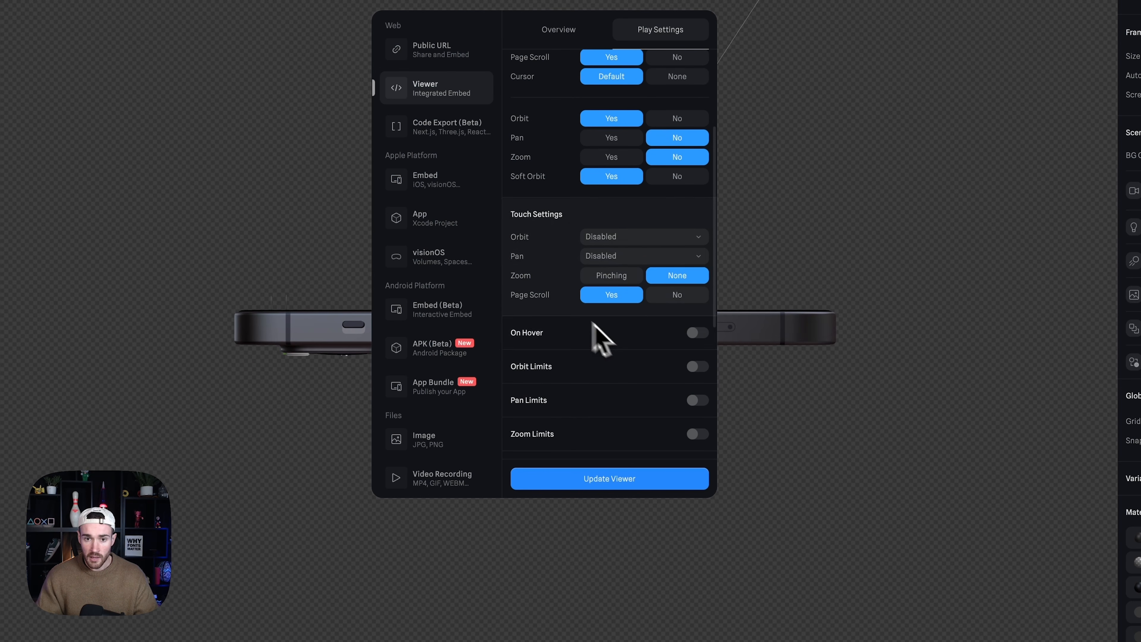
scroll(575, 346, "down", 2)
left_click(697, 287)
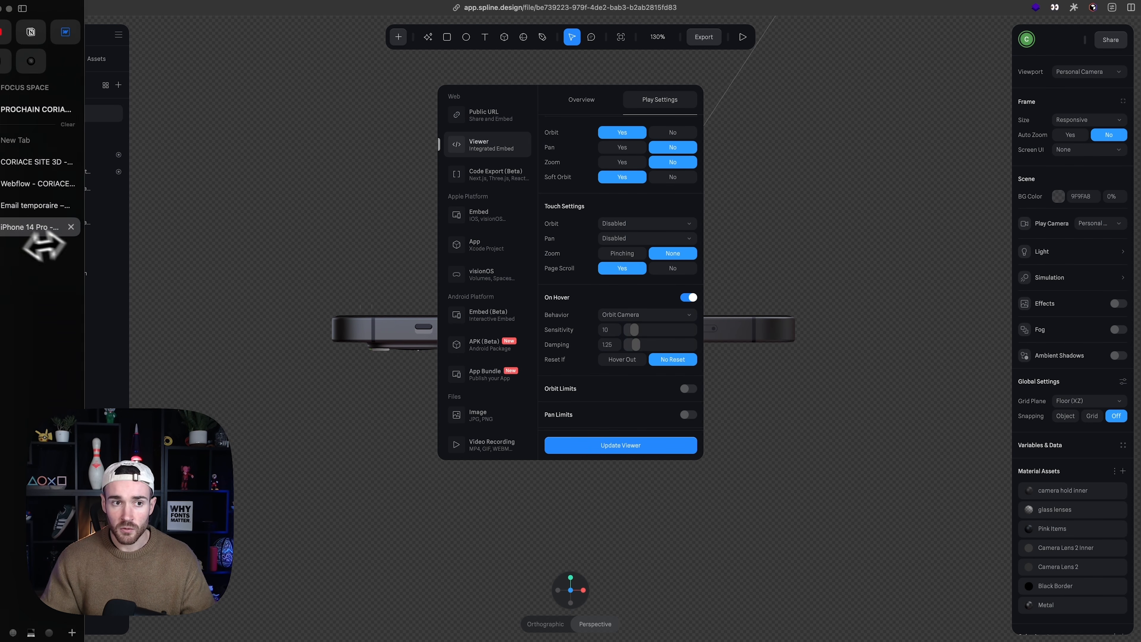
Examine the phone's hover behaviour on the CORIACE SITE 3D page, and return to Spline to review the remaining Viewer play settings
left_click(31, 212)
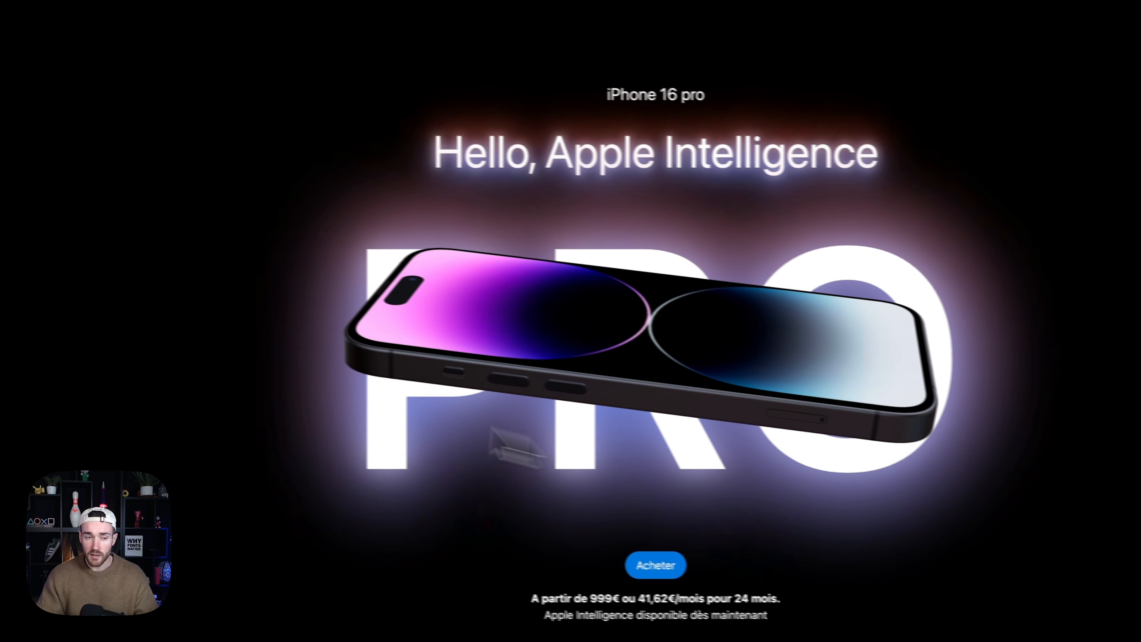
mouse_move(17, 310)
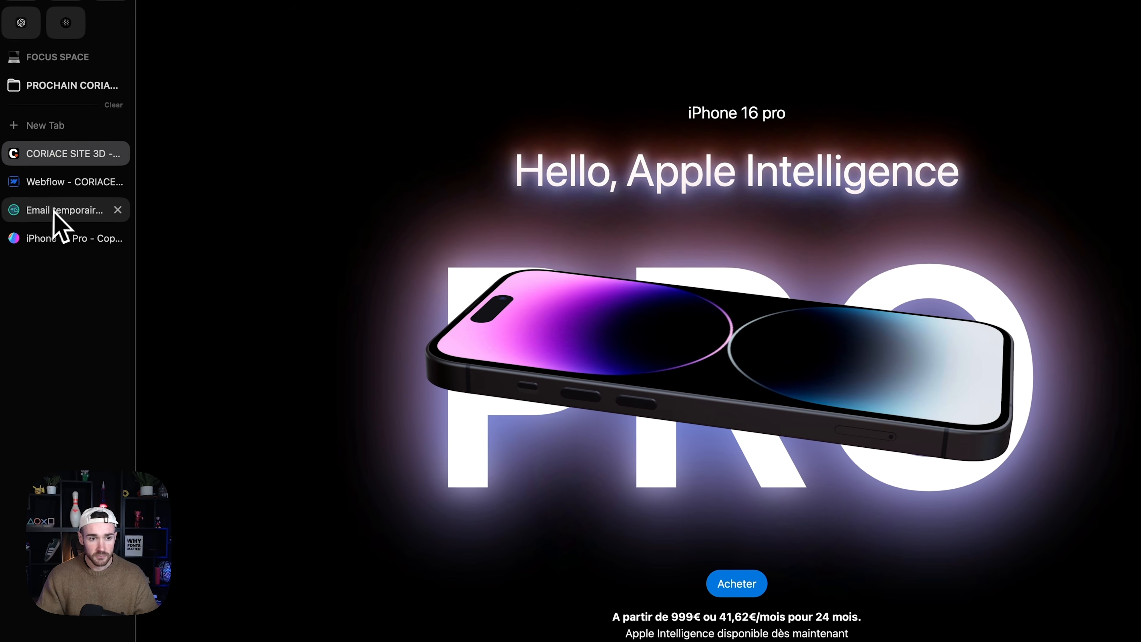
left_click(56, 237)
scroll(652, 428, "down", 5)
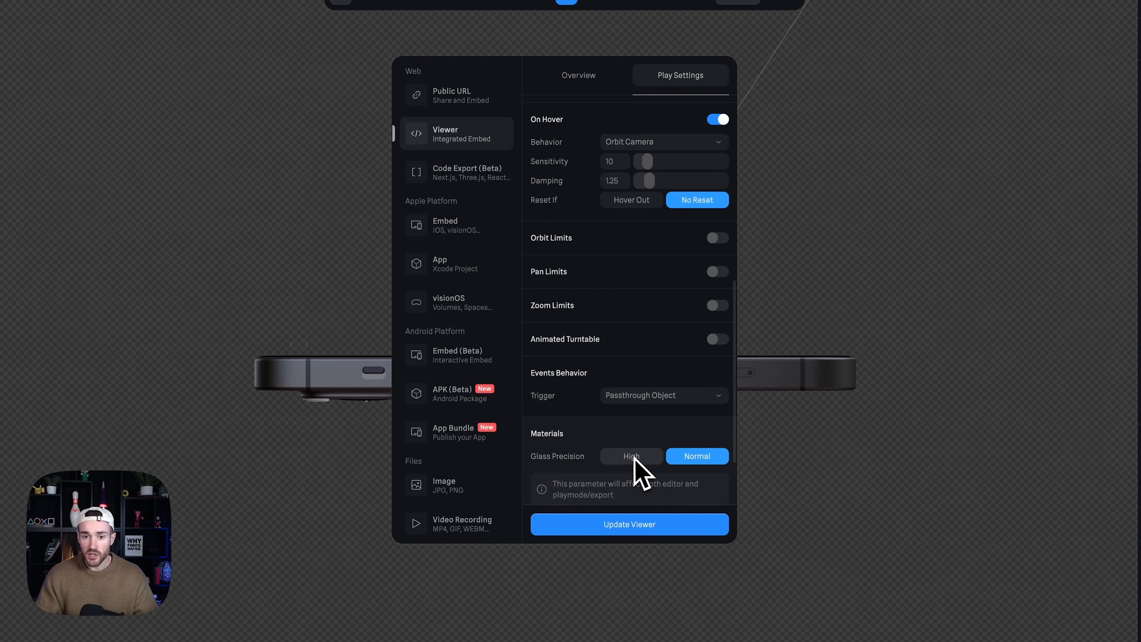
Set the Viewer's Mouse Events to Global (Full Window) and update the viewer
scroll(636, 395, "up", 10)
left_click(584, 76)
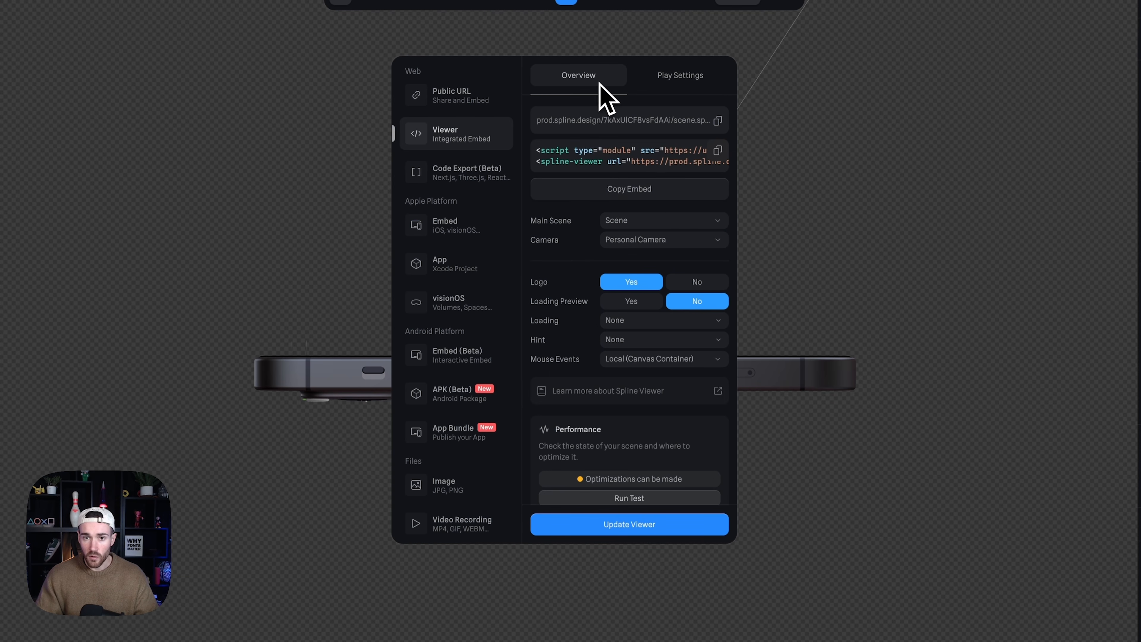
left_click(625, 359)
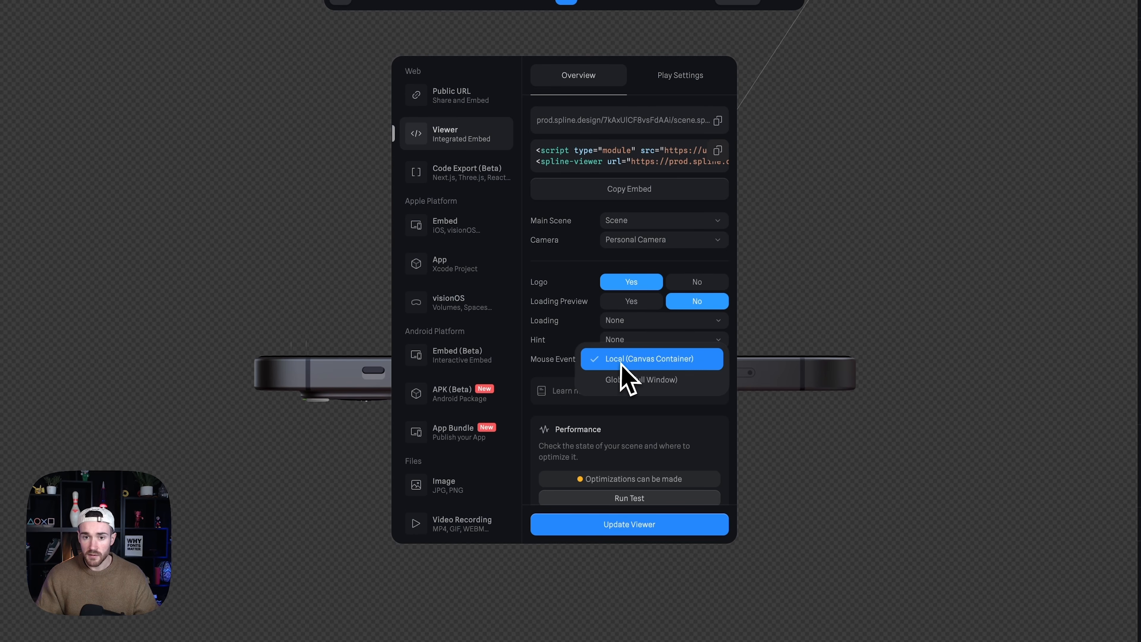
left_click(631, 380)
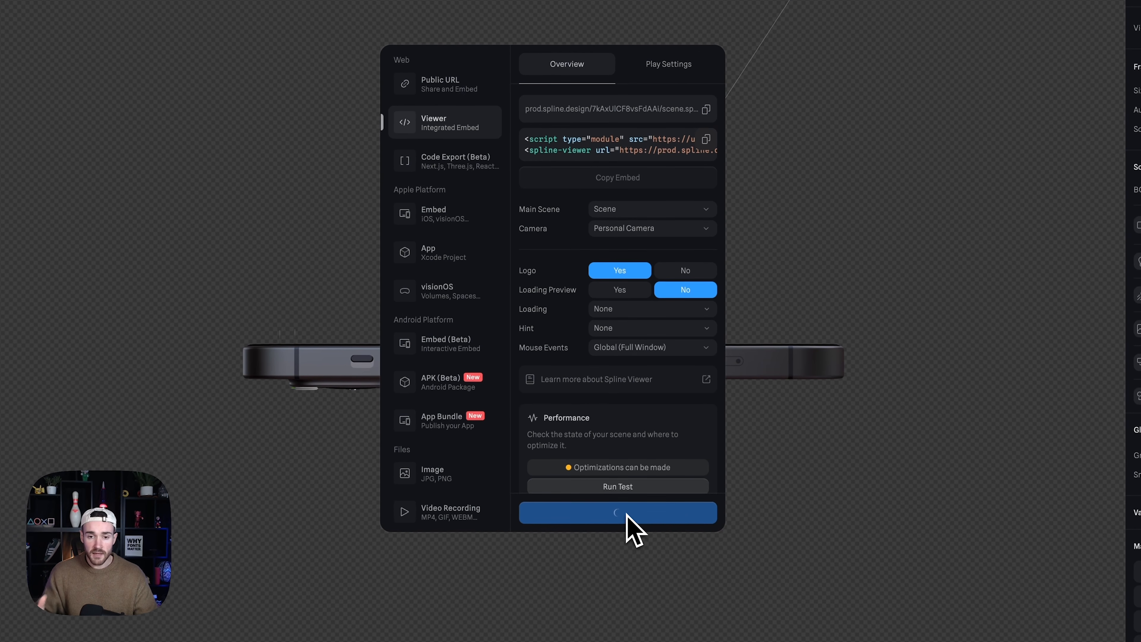
left_click(622, 444)
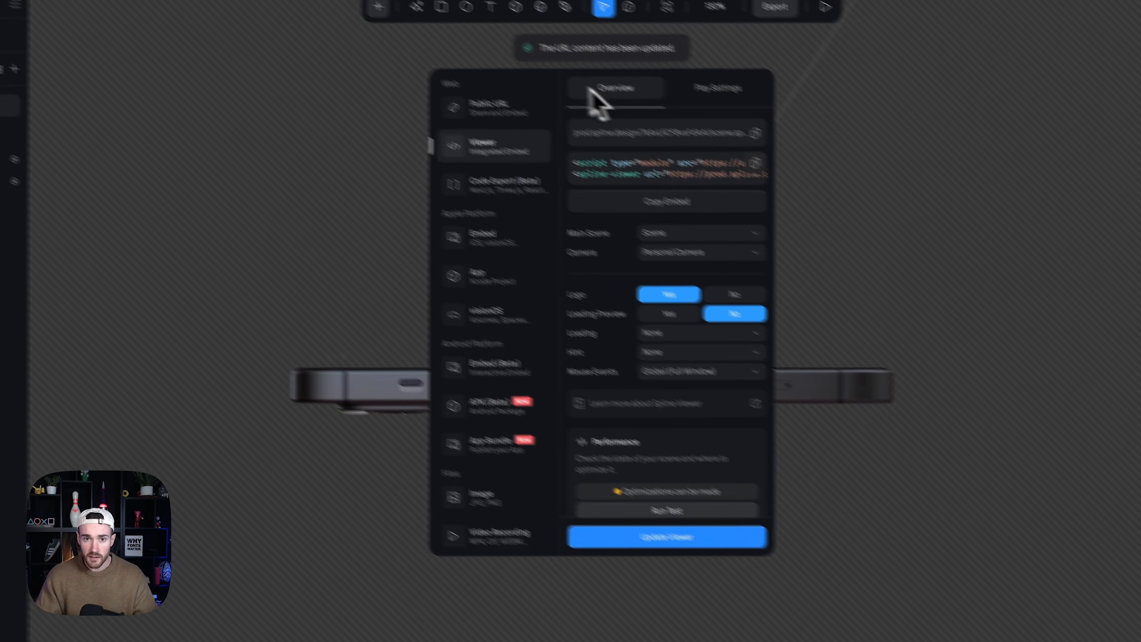
Switch to Webflow, restart the page preview, and test the phone's hover, scroll and drag behaviour
mouse_move(2, 125)
left_click(27, 232)
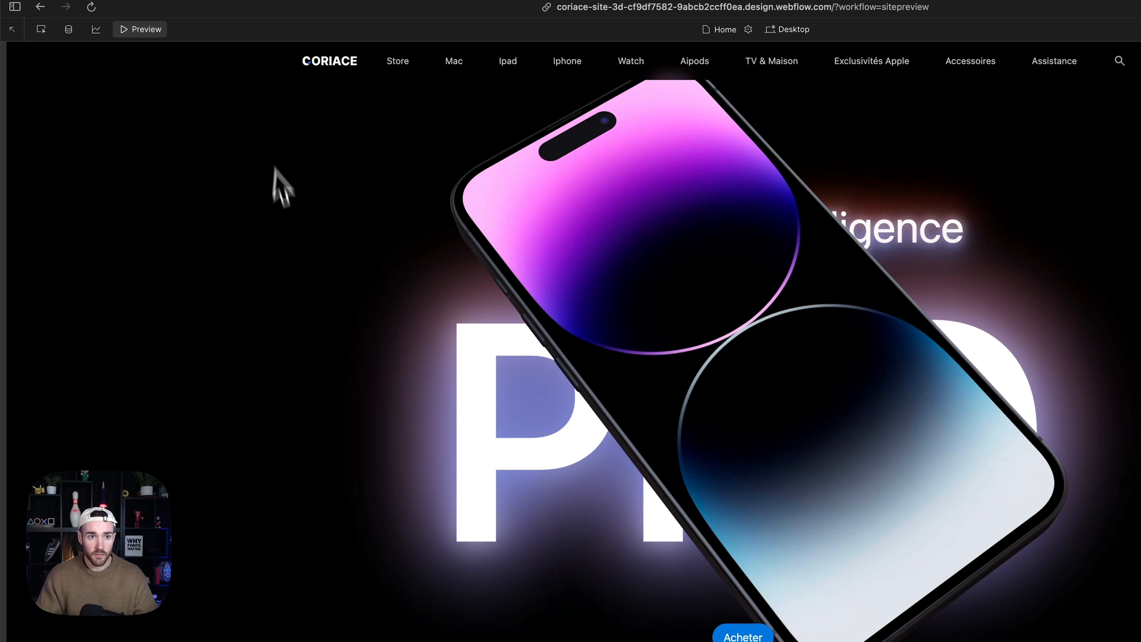
left_click(143, 30)
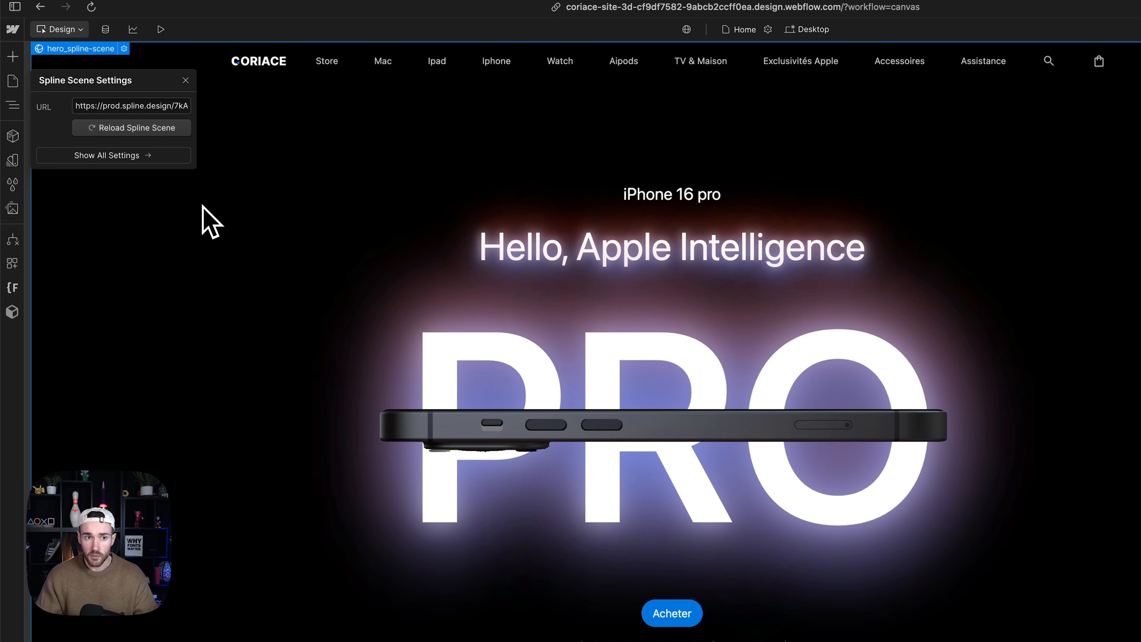
left_click(160, 29)
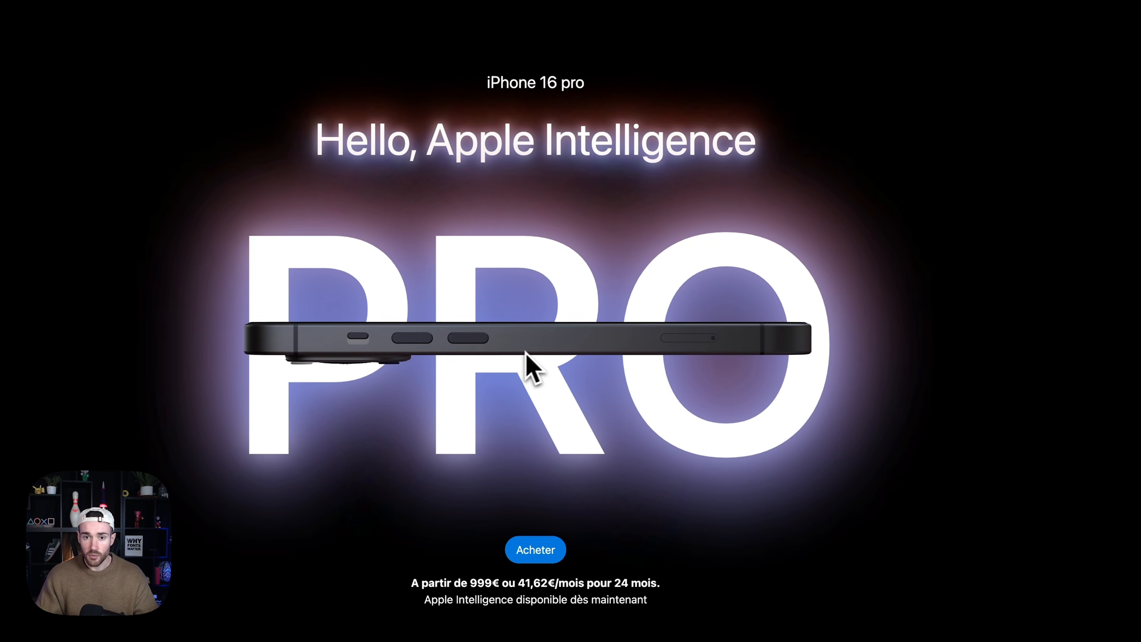
scroll(894, 397, "down", 5)
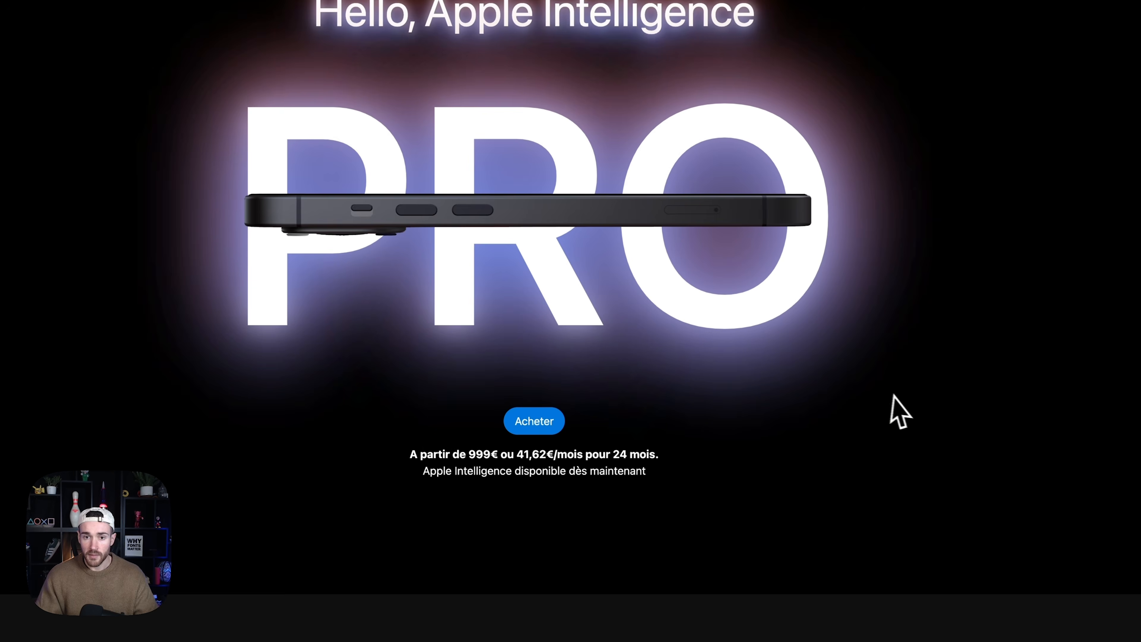
scroll(355, 310, "up", 5)
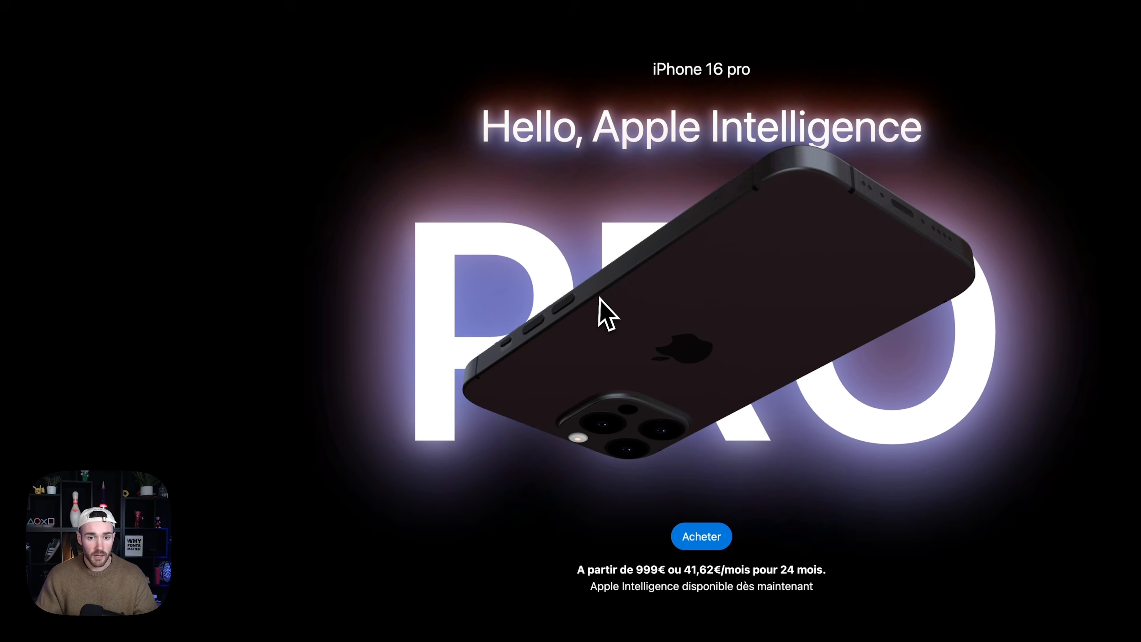
left_click_drag(599, 297, 629, 369)
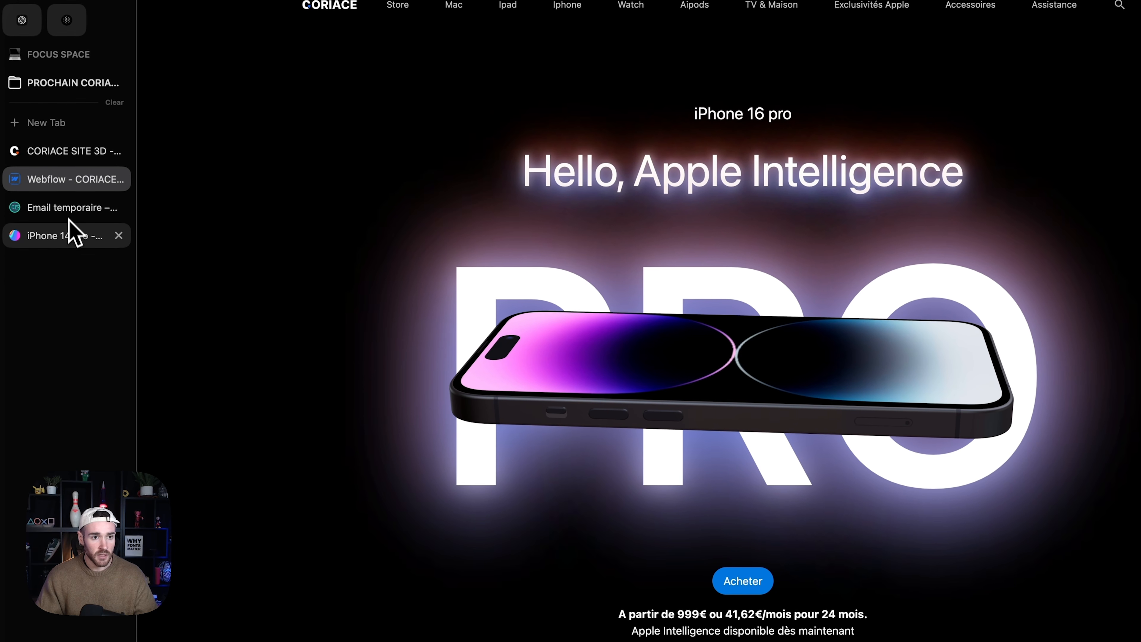
Switch to Spline, set Orbit and Soft Orbit to No in the Viewer's play settings, and update the viewer
left_click(69, 228)
left_click(766, 88)
scroll(680, 310, "down", 1)
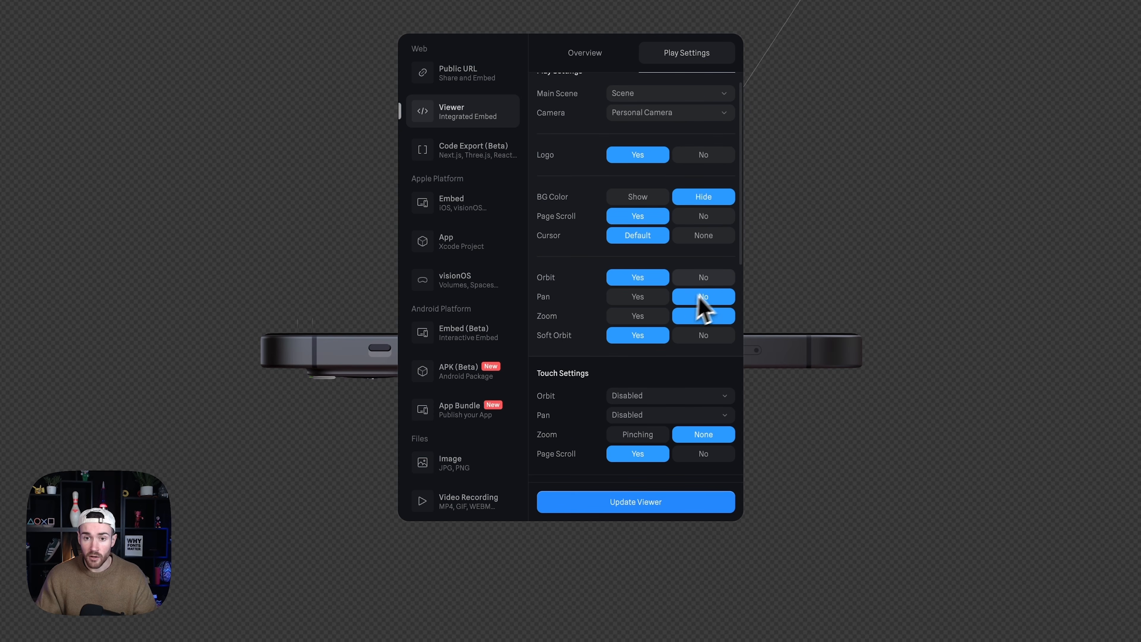
scroll(615, 434, "down", 5)
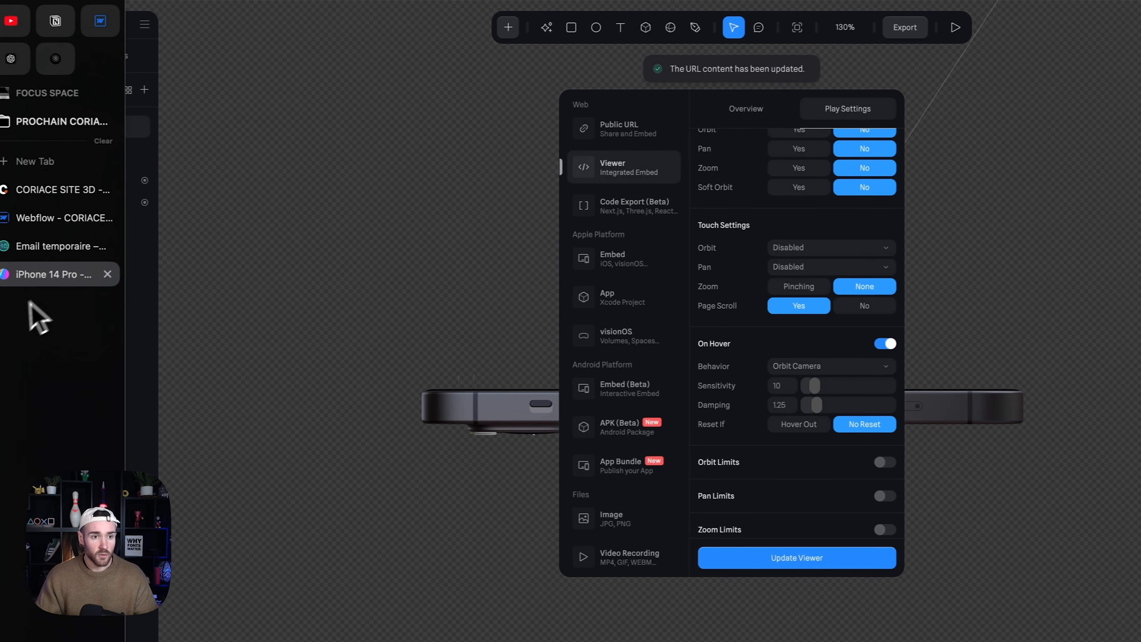
Switch back to Webflow and preview the hero again to test how the phone reacts to the pointer and page scrolling
left_click(50, 222)
left_click(134, 16)
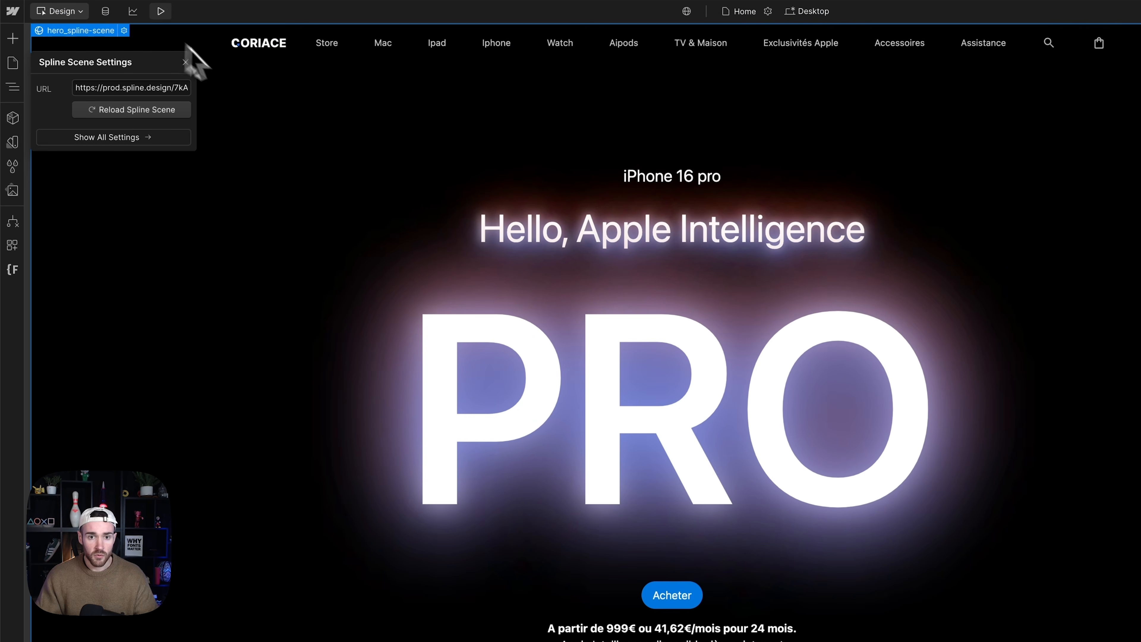
left_click(160, 11)
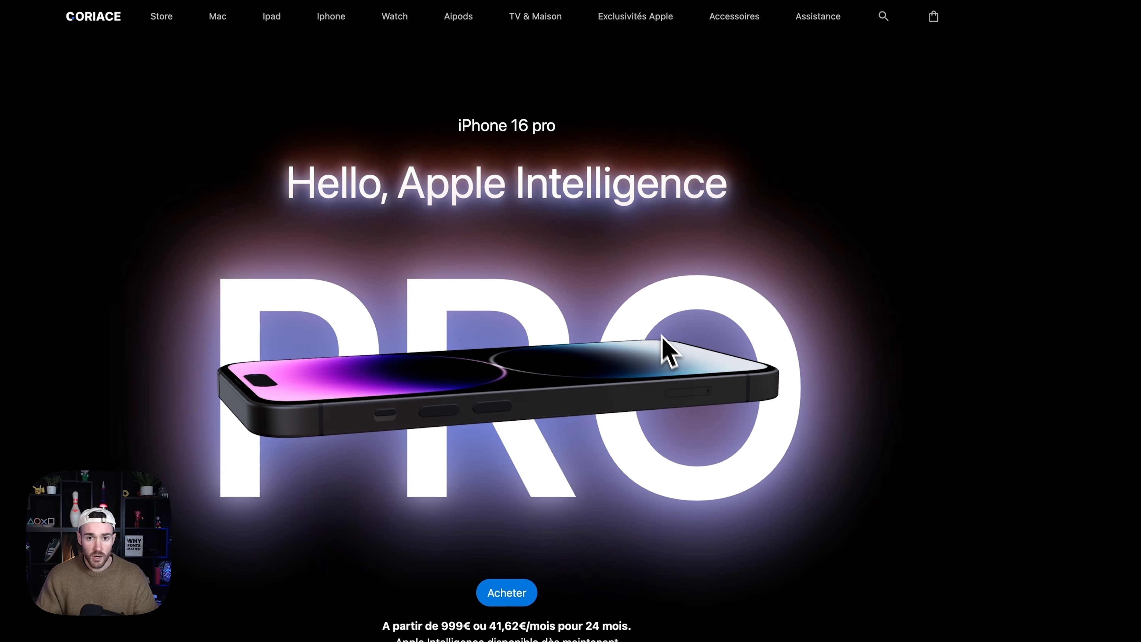
scroll(827, 360, "down", 3)
scroll(674, 353, "down", 5)
scroll(679, 344, "up", 7)
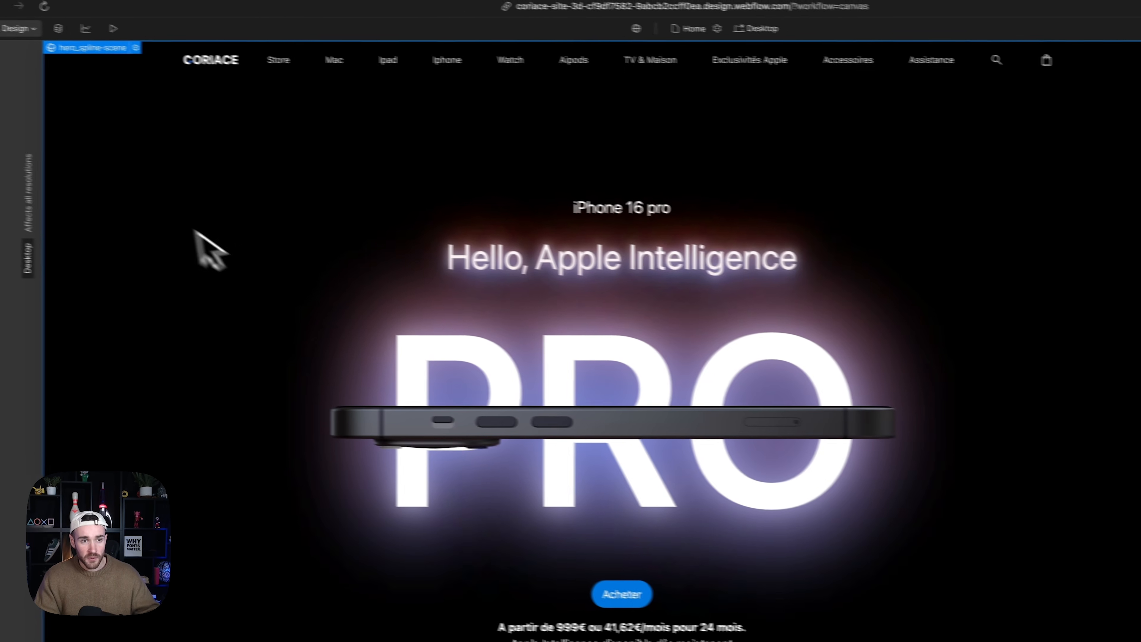
Select the scroll-wrap element and add a While scrolling in view interaction trigger to it
left_click(13, 109)
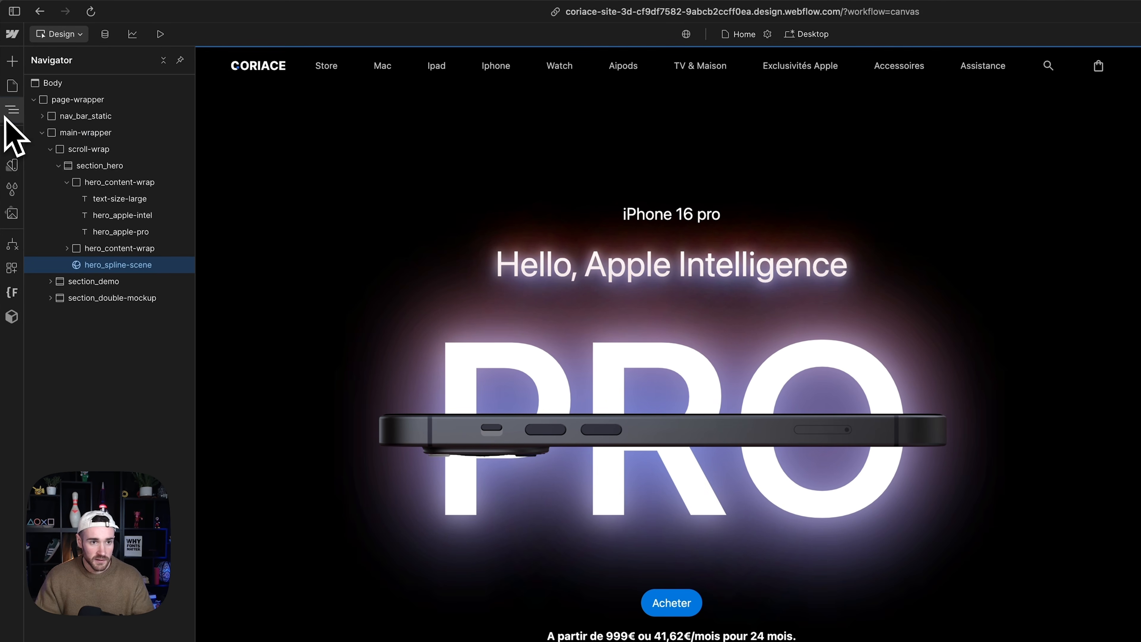
left_click(136, 151)
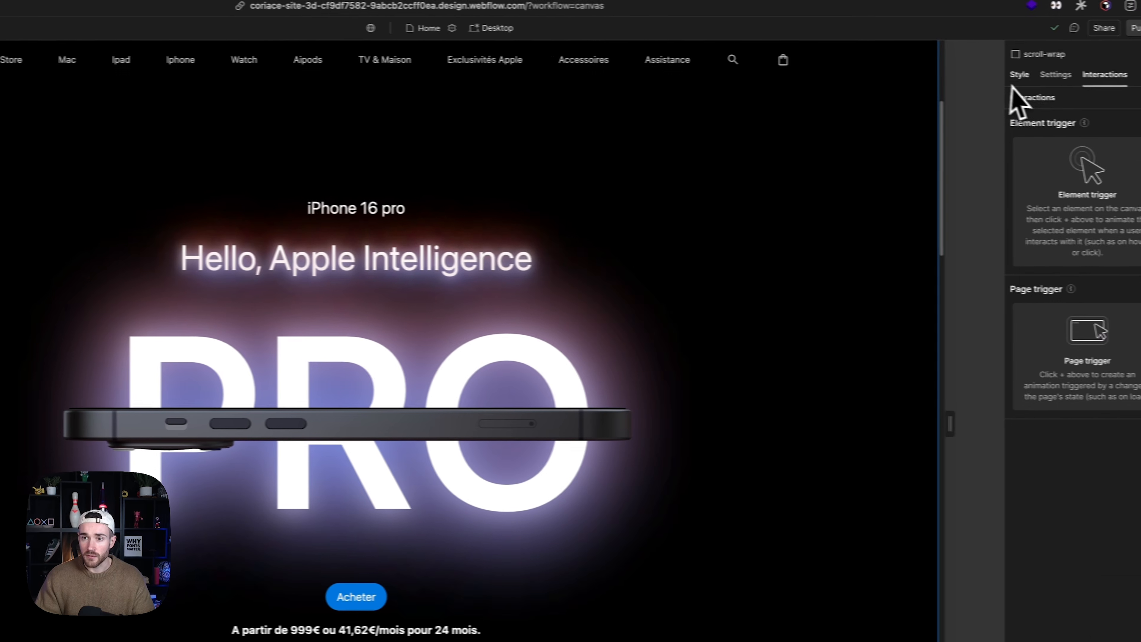
left_click(1078, 74)
left_click(1127, 124)
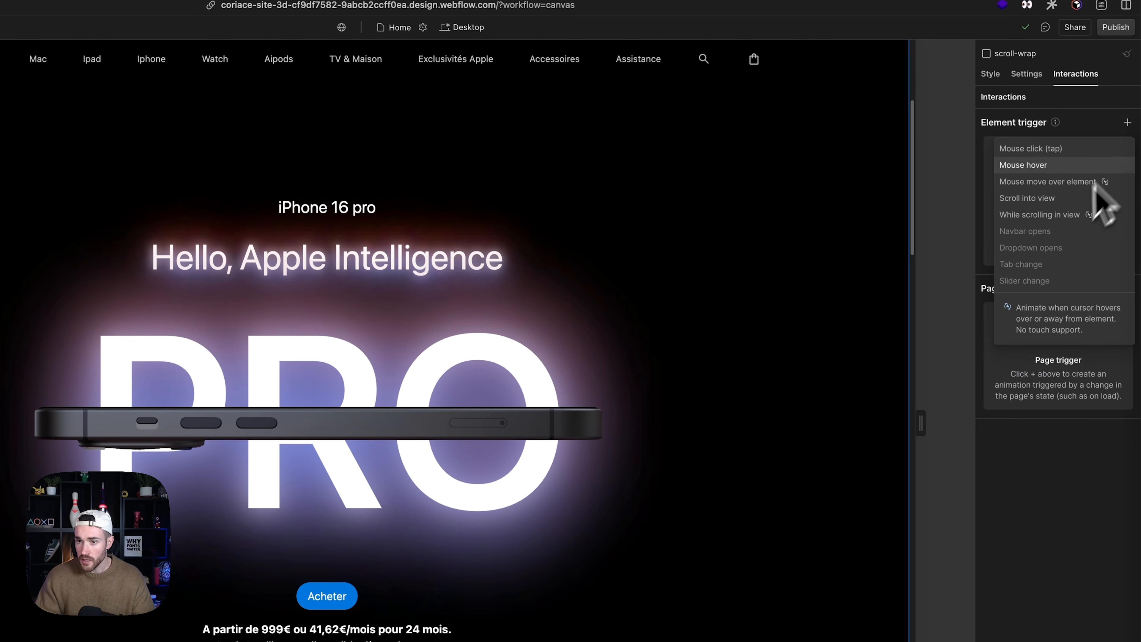
left_click(1047, 218)
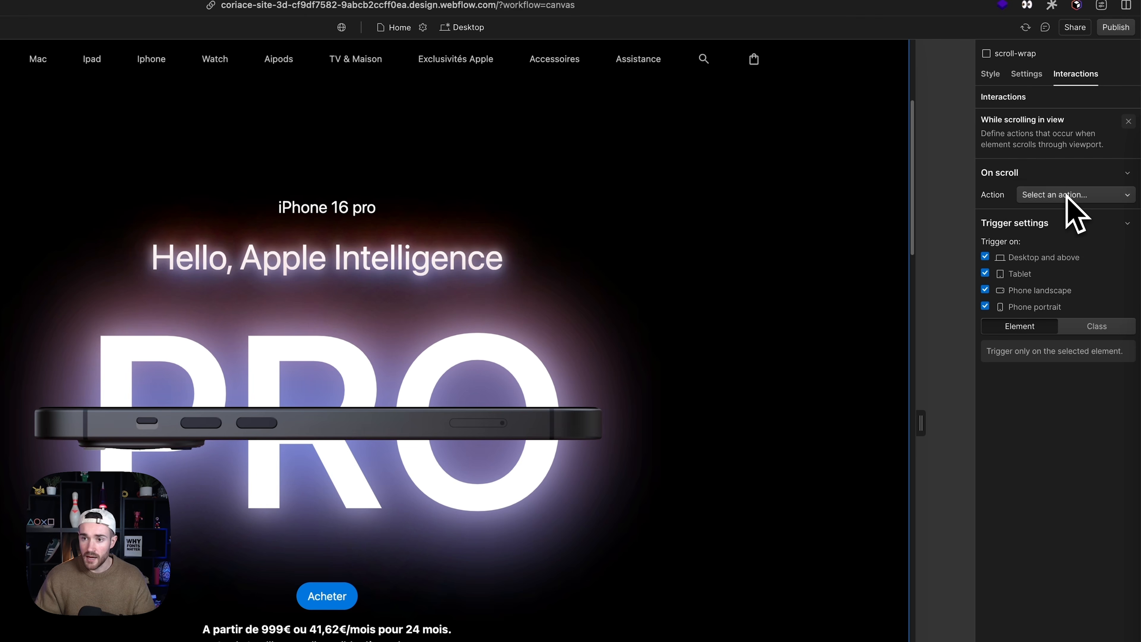
Set the trigger's action to Play scroll animation and create a new scroll animation named Spline Hero Scene
left_click(1070, 196)
left_click(1078, 245)
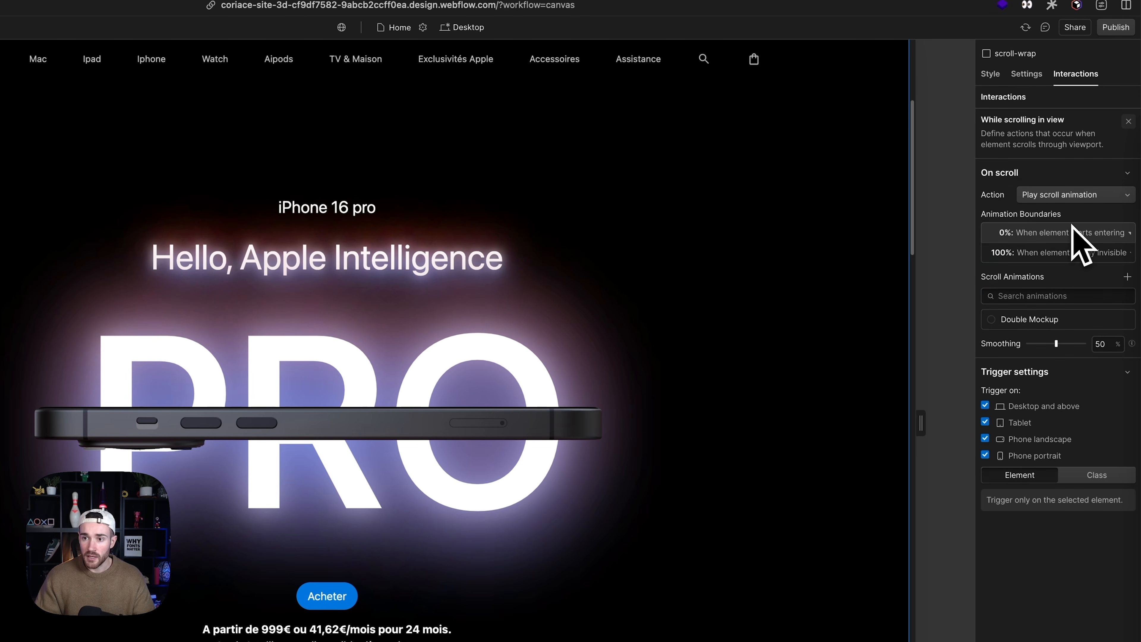
left_click(1127, 276)
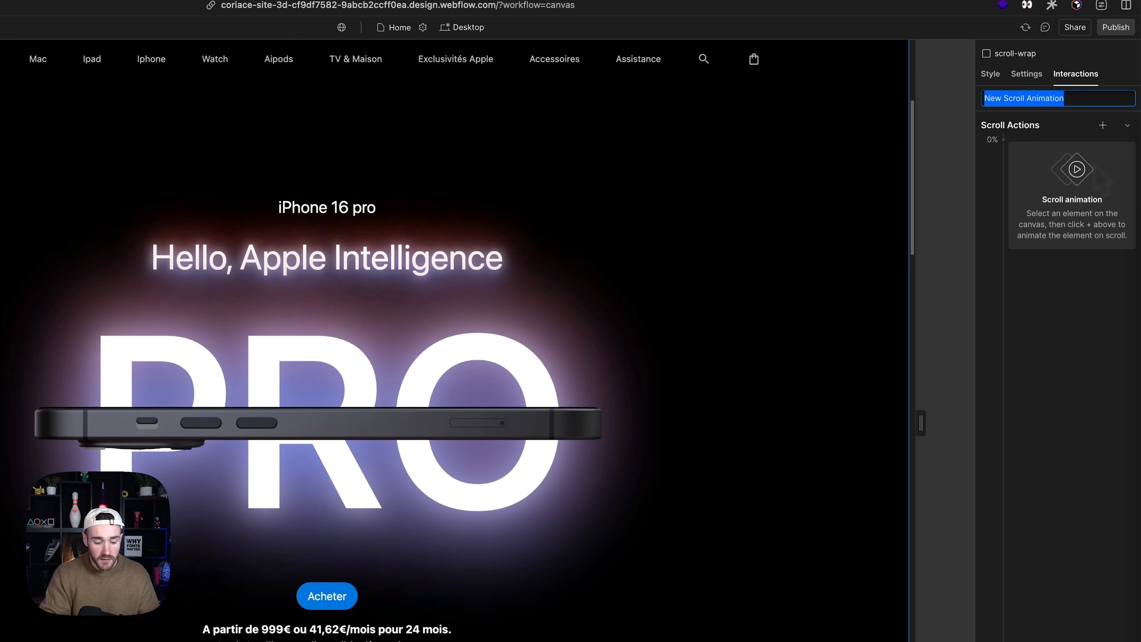
type("Spline")
key("BackSpace")
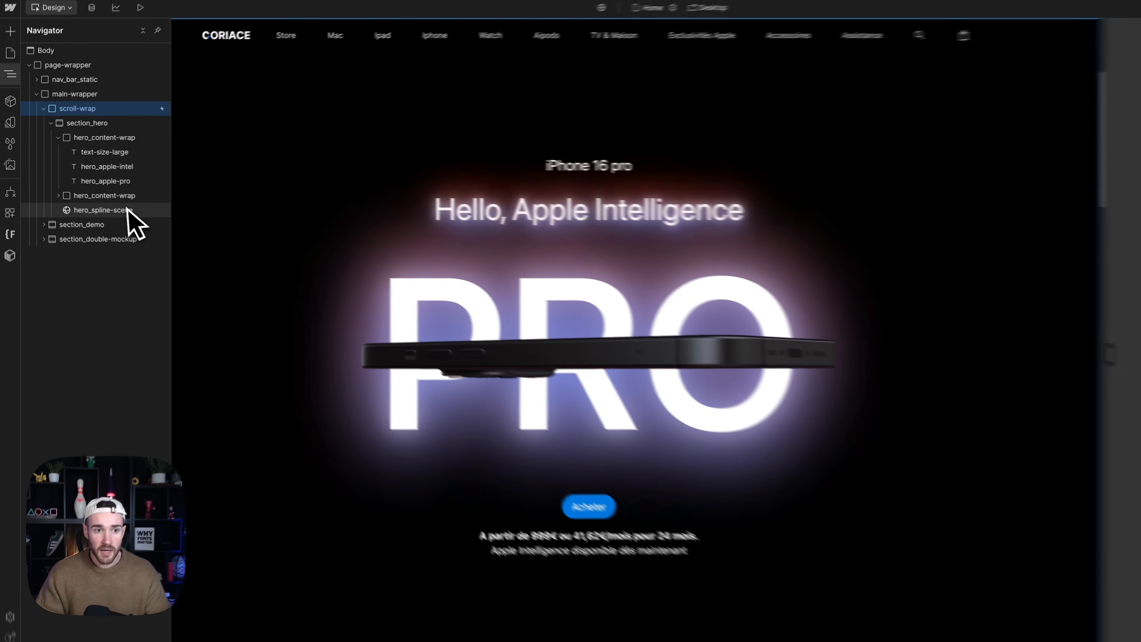
Add a Spline action for hero_spline-scene to the scroll animation and target the iPhone 14 Pro object
left_click(97, 203)
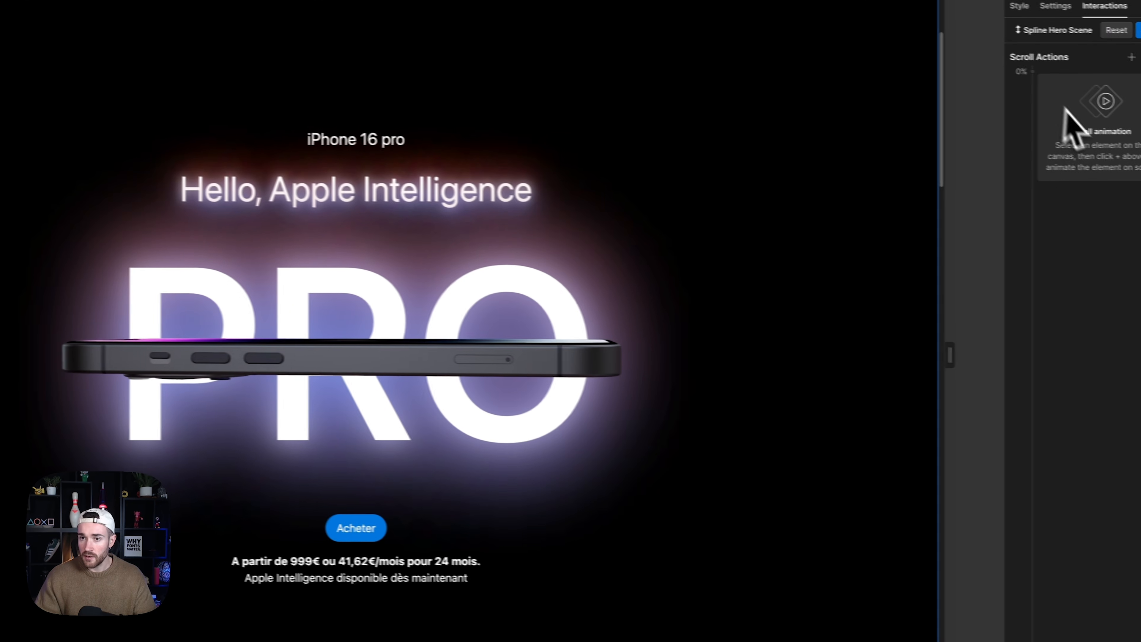
left_click(1017, 81)
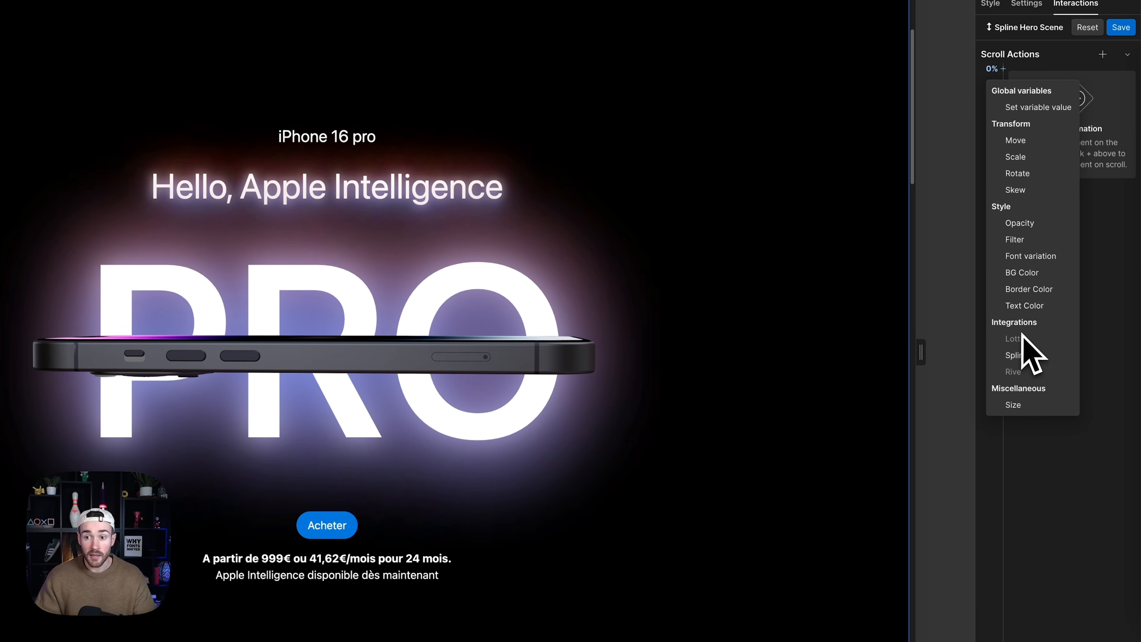
left_click(1015, 355)
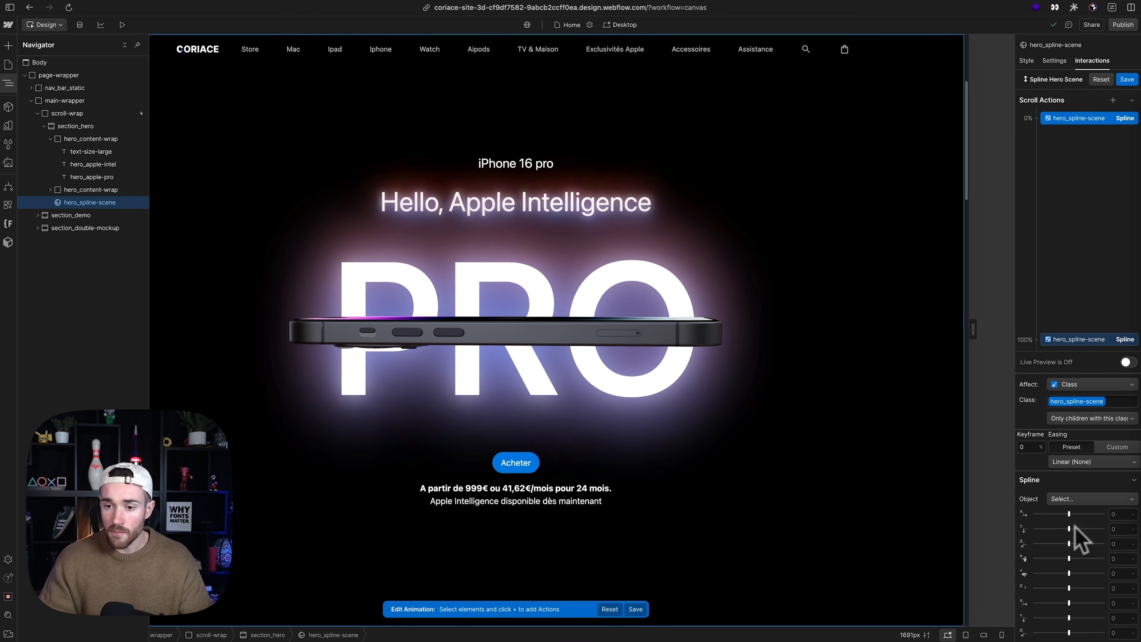
left_click(1121, 529)
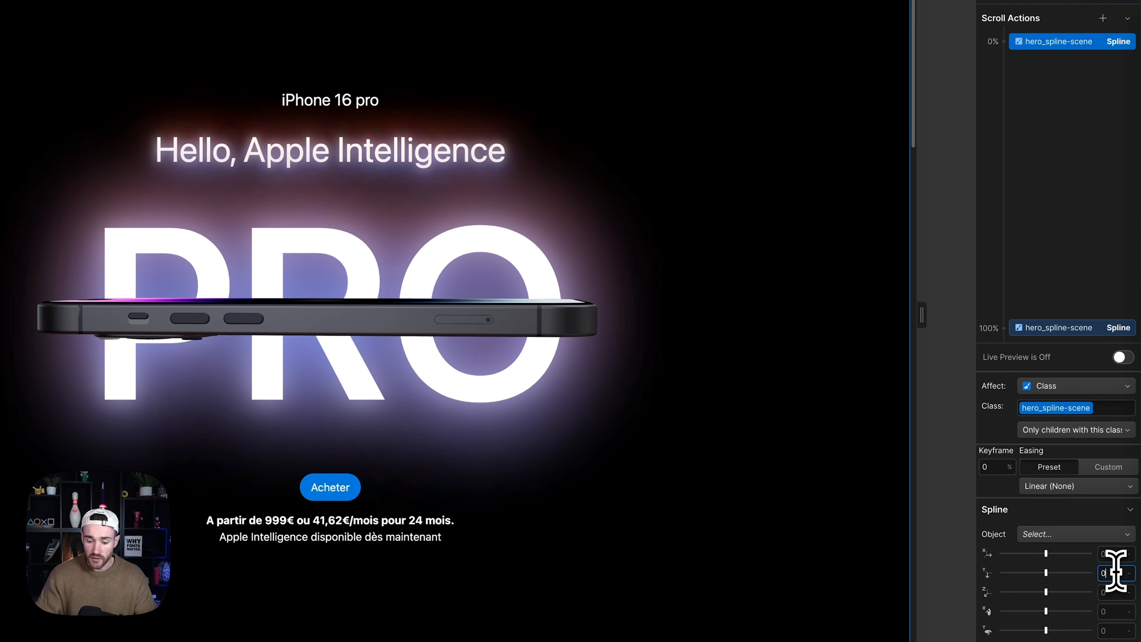
type("0")
left_click(1092, 535)
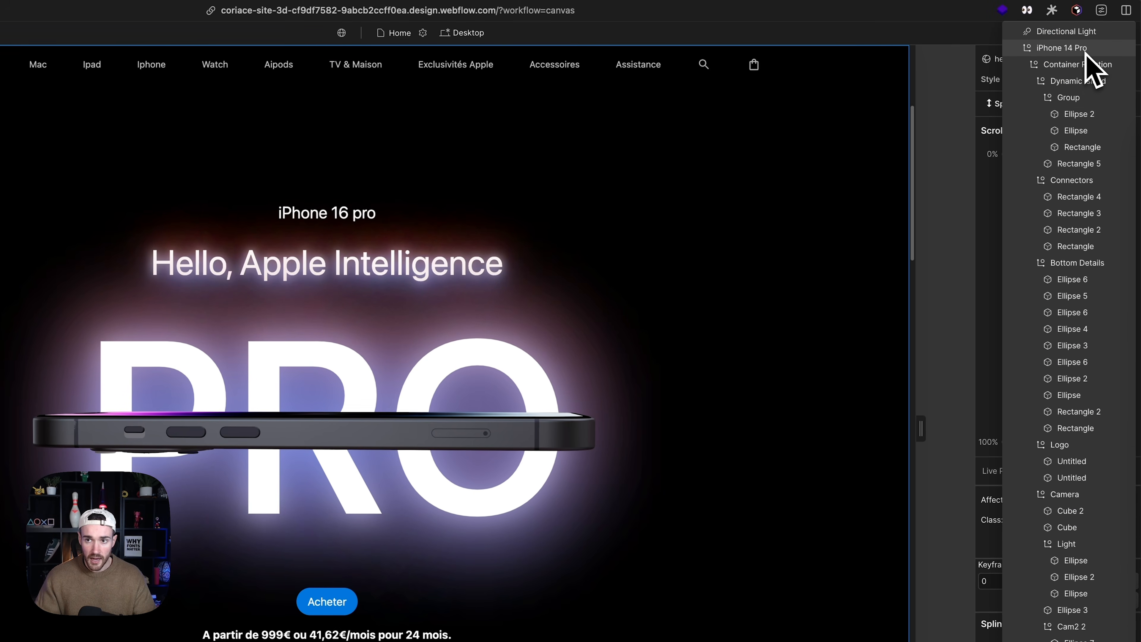
left_click(1086, 49)
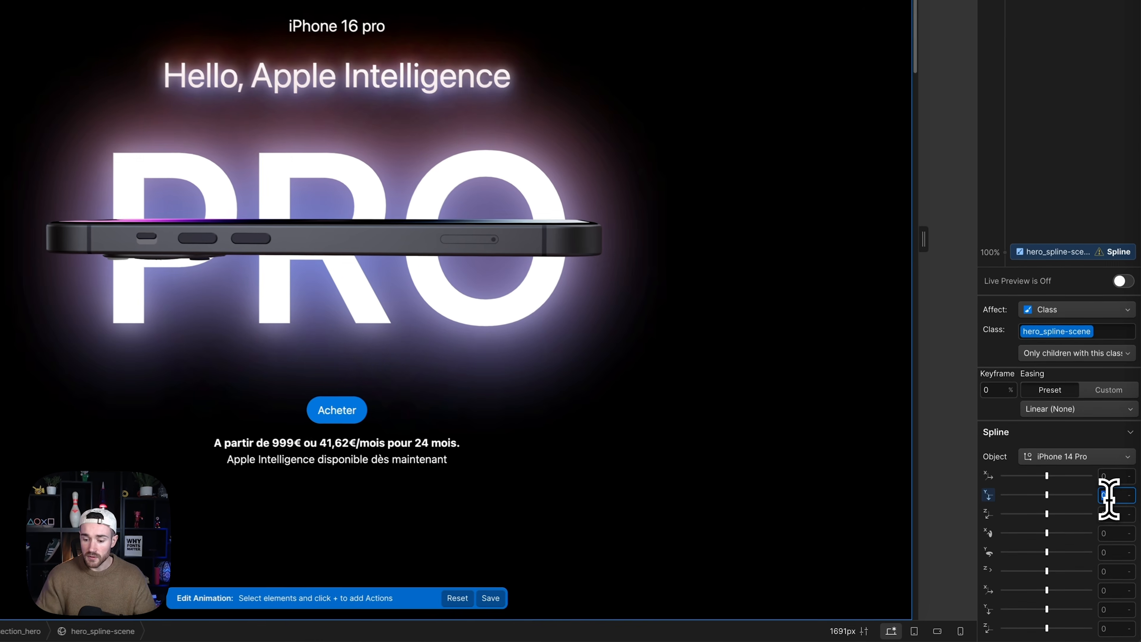
Set the iPhone 14 Pro's Y position to -260 in the 0% keyframe
left_click(1114, 528)
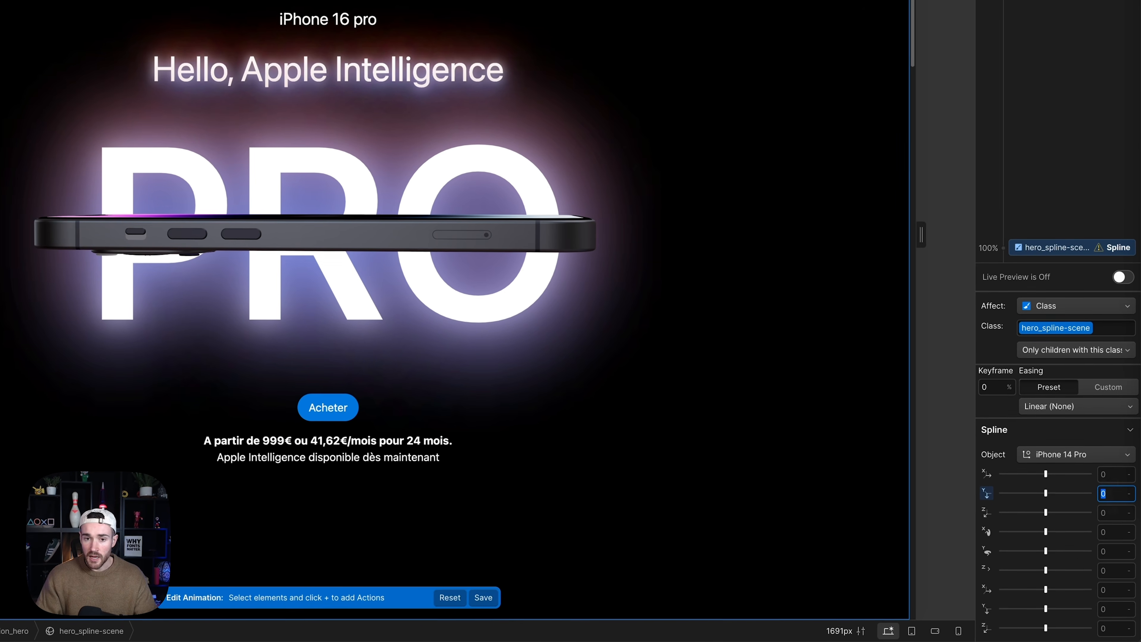
key("shift+Up")
key("shift+Up")
key("shift+Up")
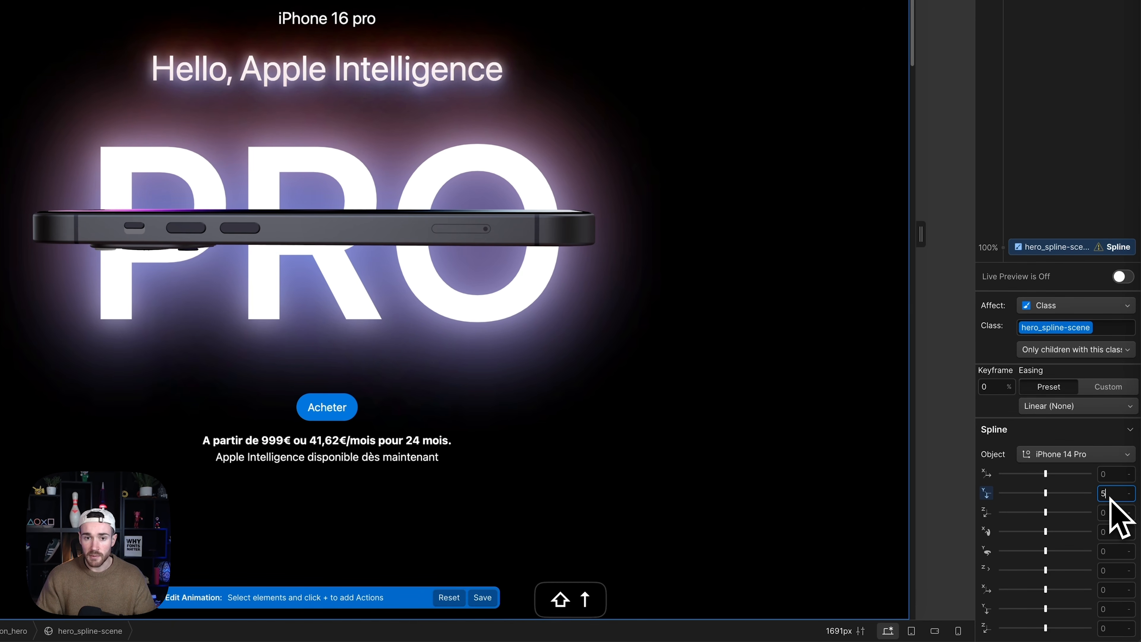
key("shift+Up")
key("shift+Up")
key("shift+Up")
key("shift+Up")
key("shift+Up")
key("shift+Up")
key("shift+Up")
key("shift+Up")
key("shift+Up")
key("shift+Down")
key("shift+Down")
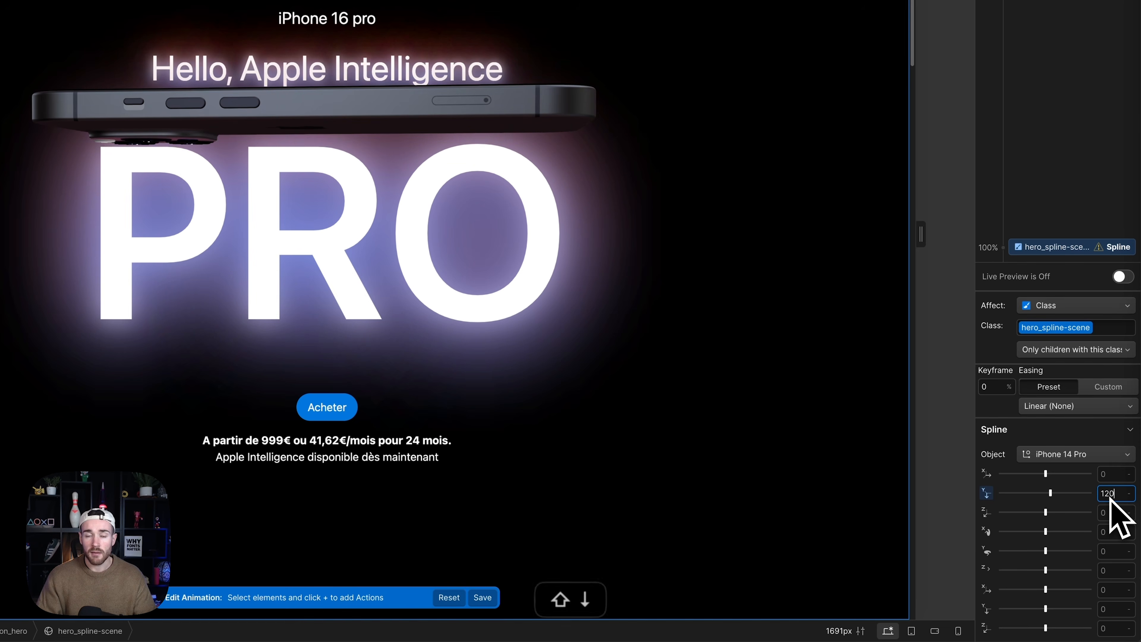
key("shift+Down")
key("shift+Down")
key("shift+Down")
key("shift+Down")
key("shift+Down")
key("shift+Down")
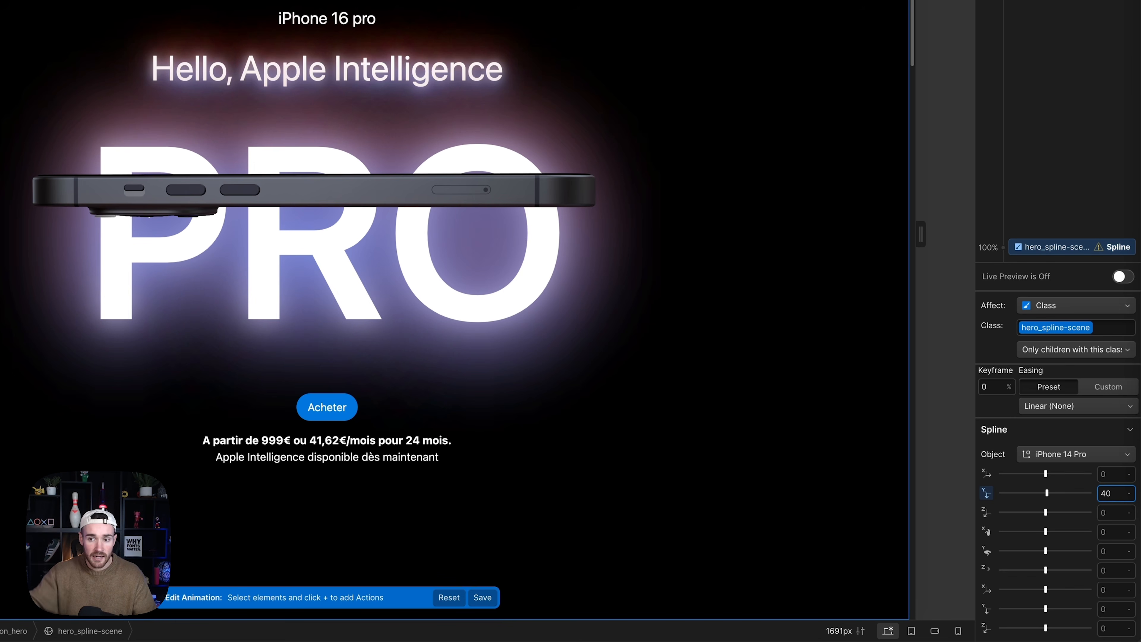
key("shift+Up")
key("shift+Up")
key("shift+Up")
key("shift+Down")
key("shift+Down")
key("shift+Down")
key("shift+Down")
key("shift+Down")
key("shift+Down")
key("shift+Down")
key("shift+Down")
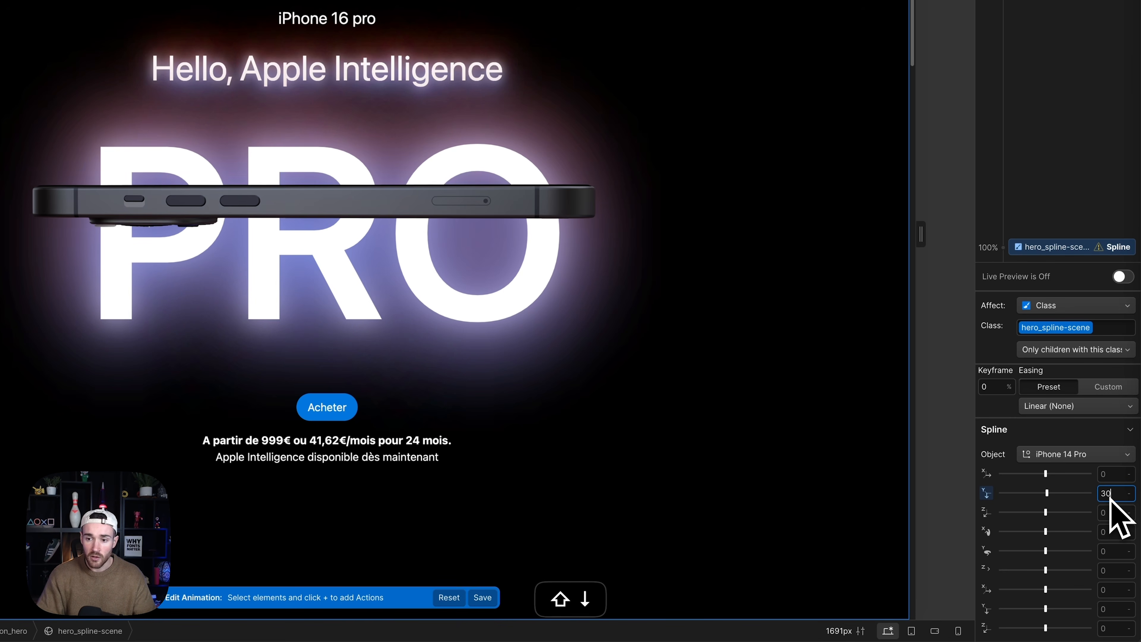
key("shift+Down")
key("shift+Down")
key("shift+Down")
key("shift+Down")
key("shift+Down")
key("shift+Down")
key("shift+Down")
key("shift+Down")
key("shift+Down")
key("shift+Down")
key("shift+Down")
key("shift+Down")
key("shift+Down")
key("shift+Down")
key("shift+Down")
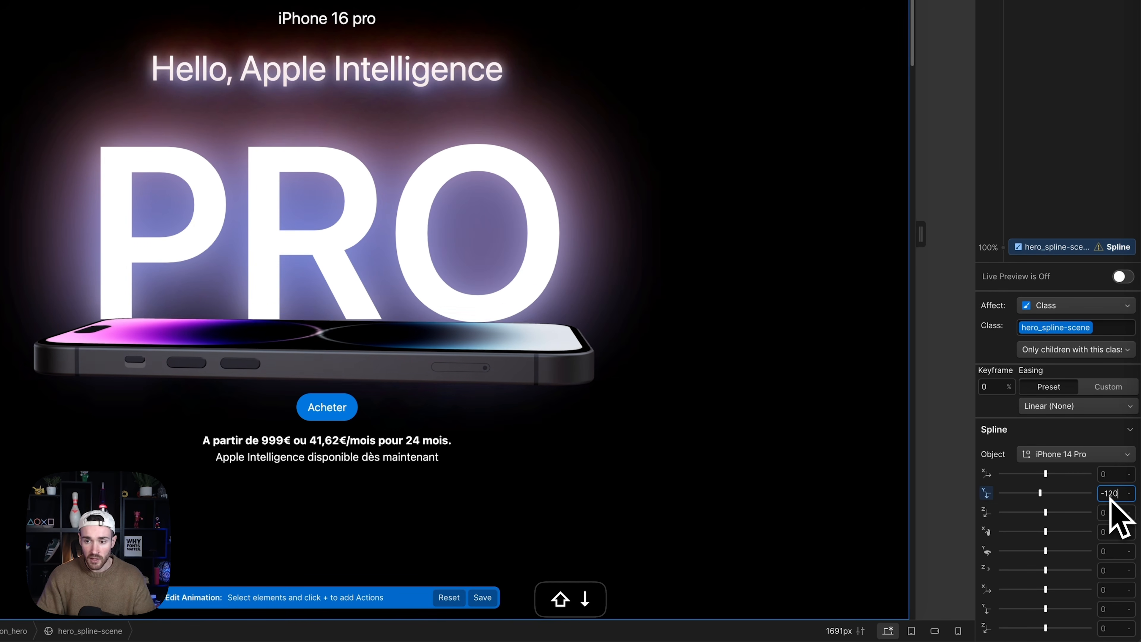
key("shift+Down")
key("shift+Down")
key("shift+Down")
key("shift+Down")
key("shift+Down")
key("shift+Down")
key("shift+Down")
key("shift+Down")
key("shift+Down")
key("shift+Down")
key("shift+Down")
key("shift+Down")
key("shift+Down")
key("shift+Down")
key("shift+Down")
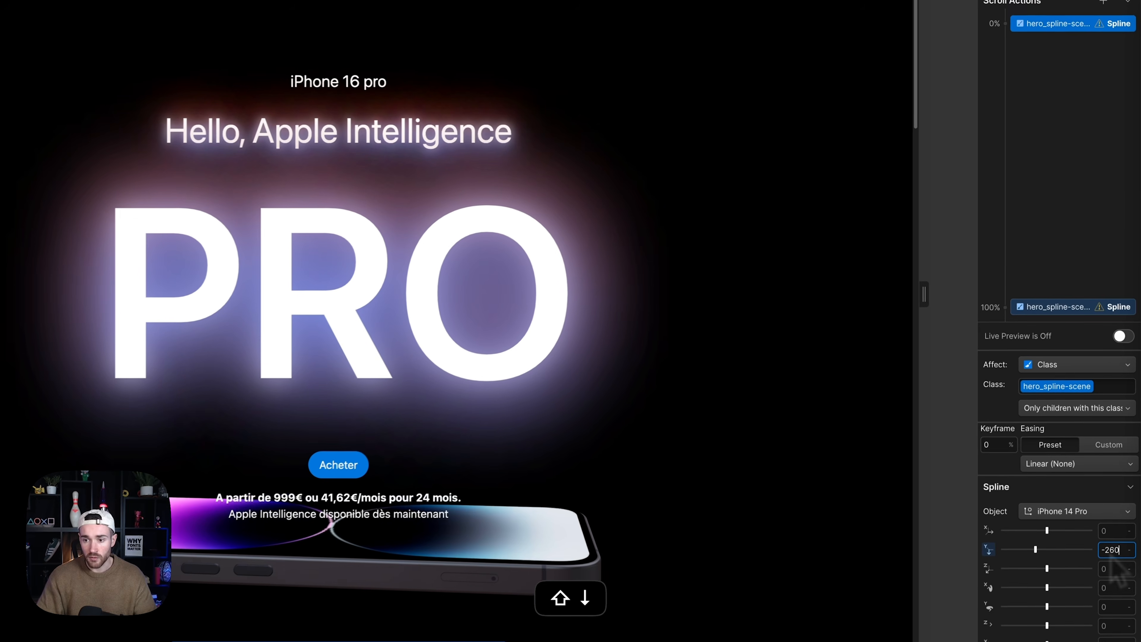
Lower the iPhone 14 Pro's Y position to -510 in the 0% keyframe
key("shift+Down")
key("shift+Down")
key("shift+Down")
key("shift+Down")
key("shift+Down")
key("shift+Down")
key("shift+Down")
key("shift+Down")
key("shift+Down")
key("shift+Down")
key("shift+Down")
key("shift+Down")
key("shift+Down")
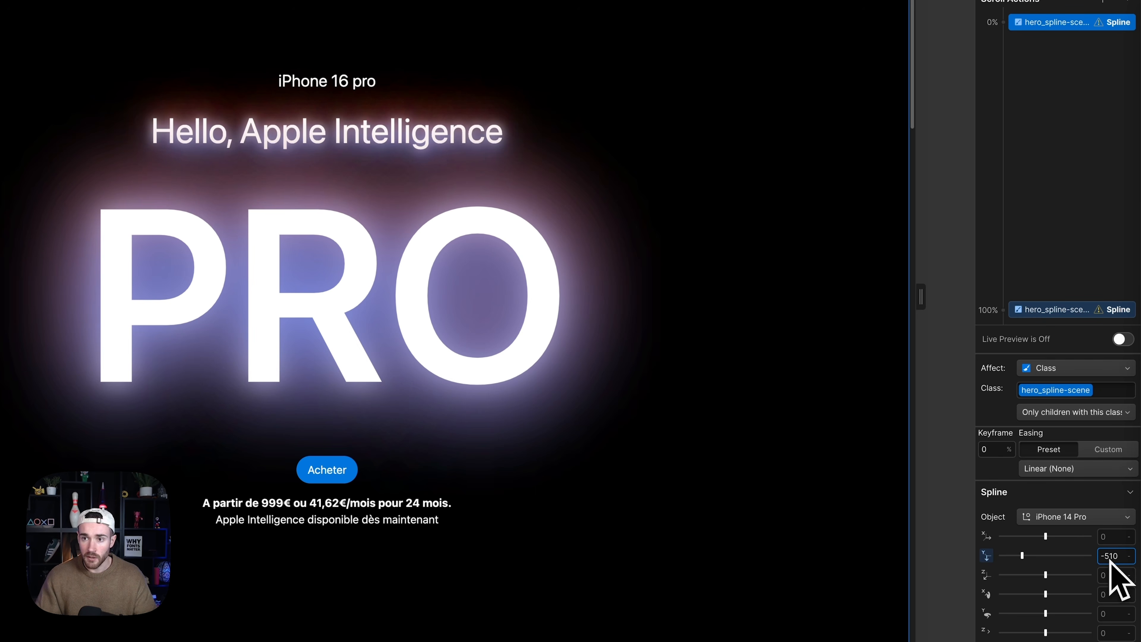
Target the iPhone 14 Pro object in the 100% keyframe's Spline action and set its Y position to 0
left_click(1086, 314)
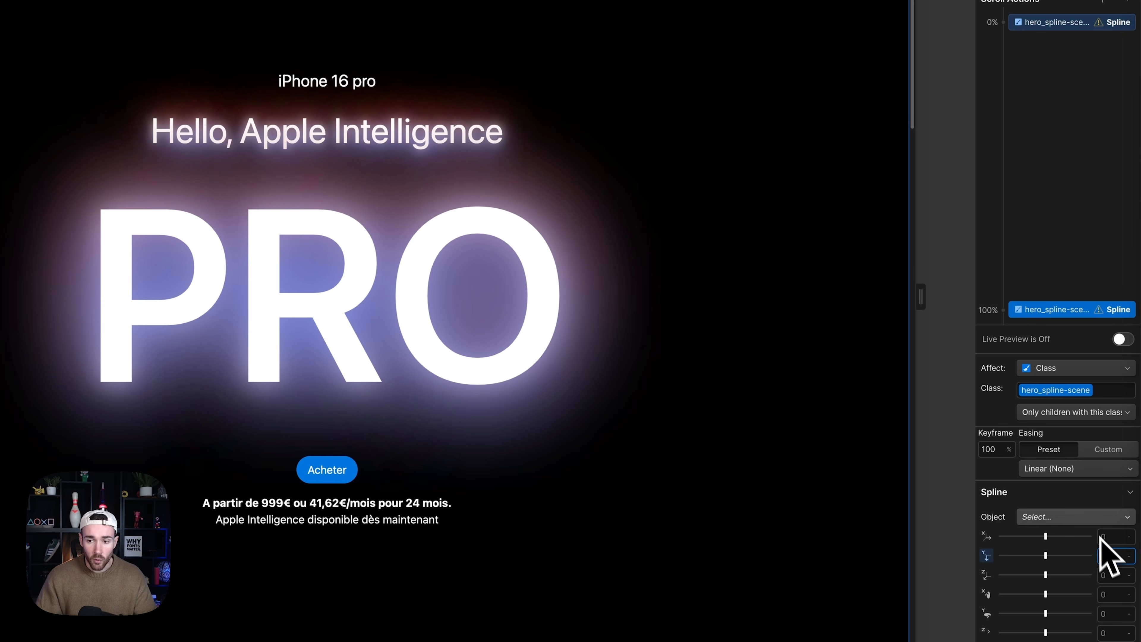
left_click(1104, 517)
scroll(1076, 88, "up", 10)
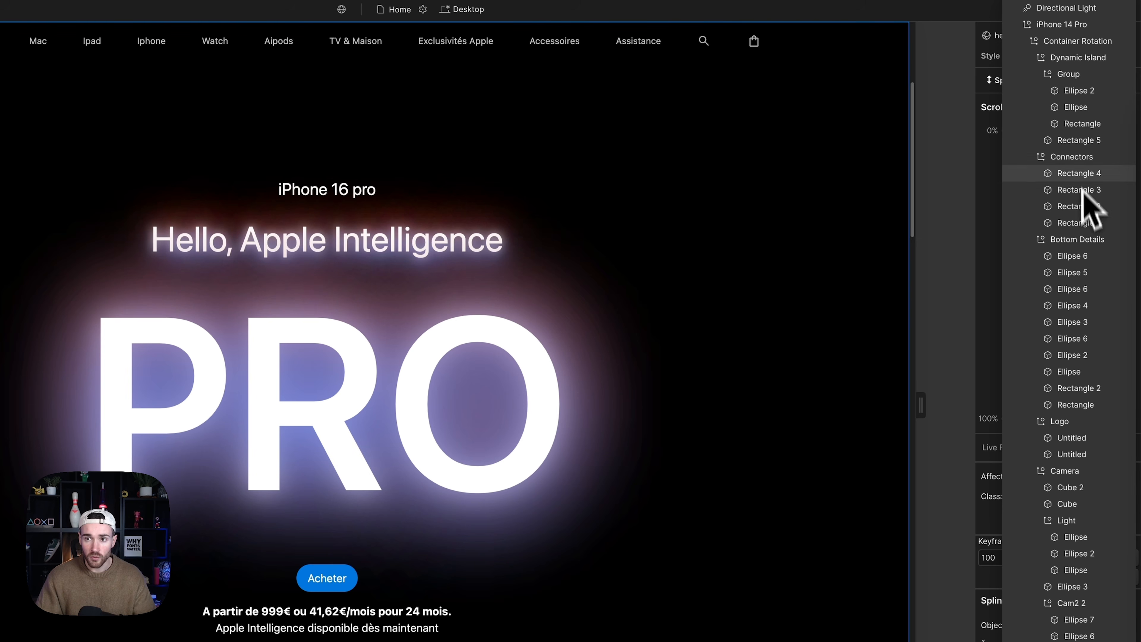
left_click(1075, 25)
scroll(1125, 585, "down", 5)
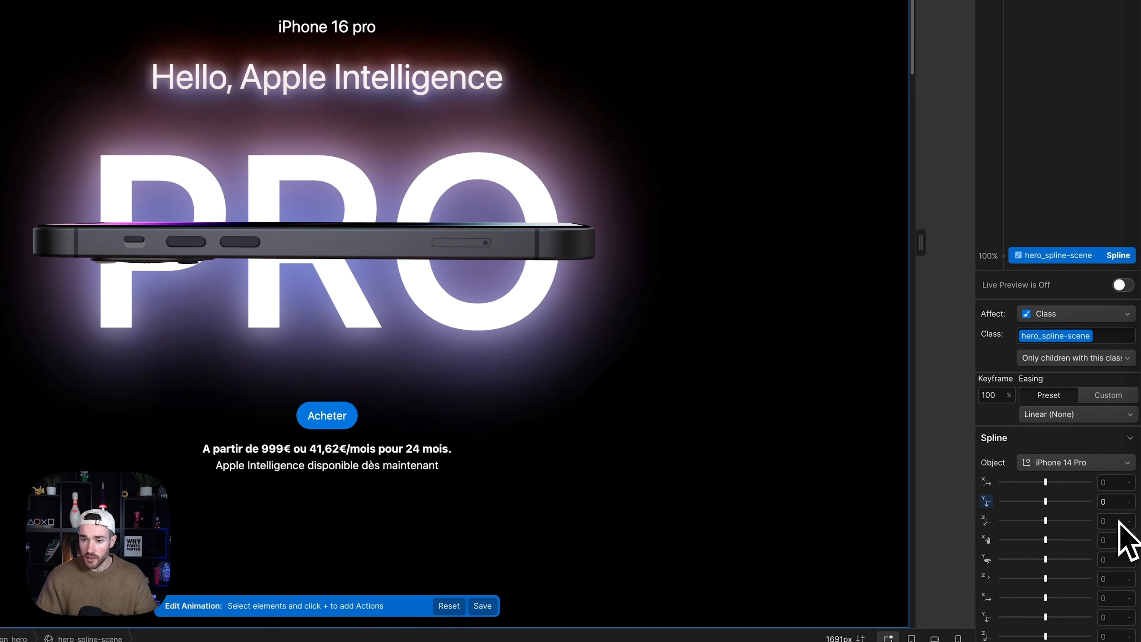
left_click(1111, 499)
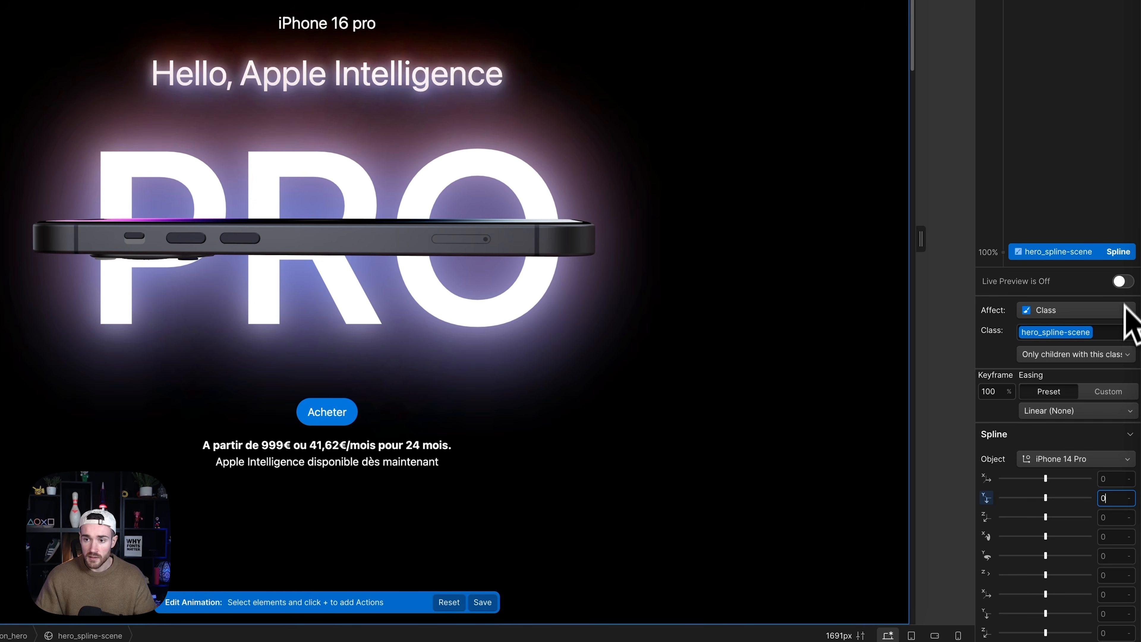
Turn on live preview, play the scroll animation over the hero, and save Spline Hero Scene
left_click(1125, 283)
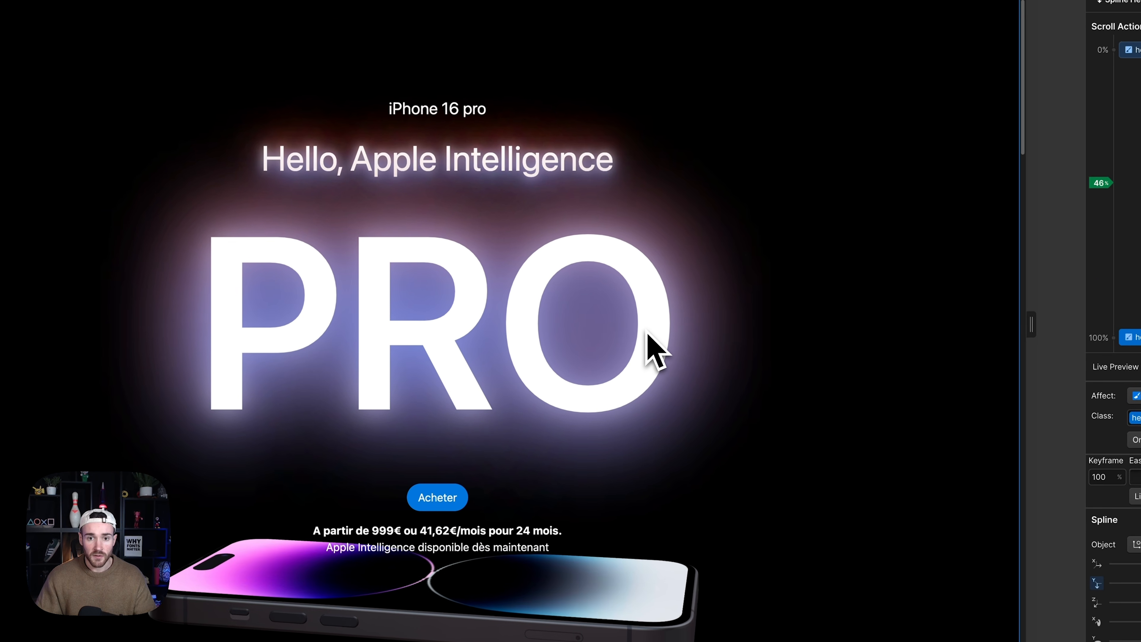
scroll(658, 355, "down", 5)
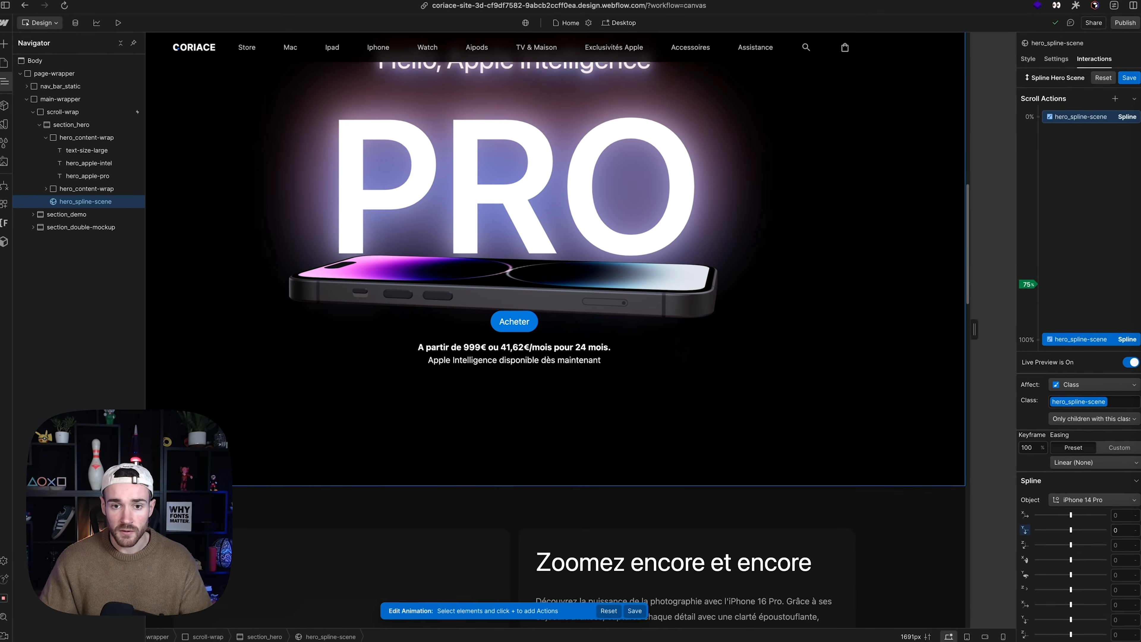
scroll(680, 351, "up", 6)
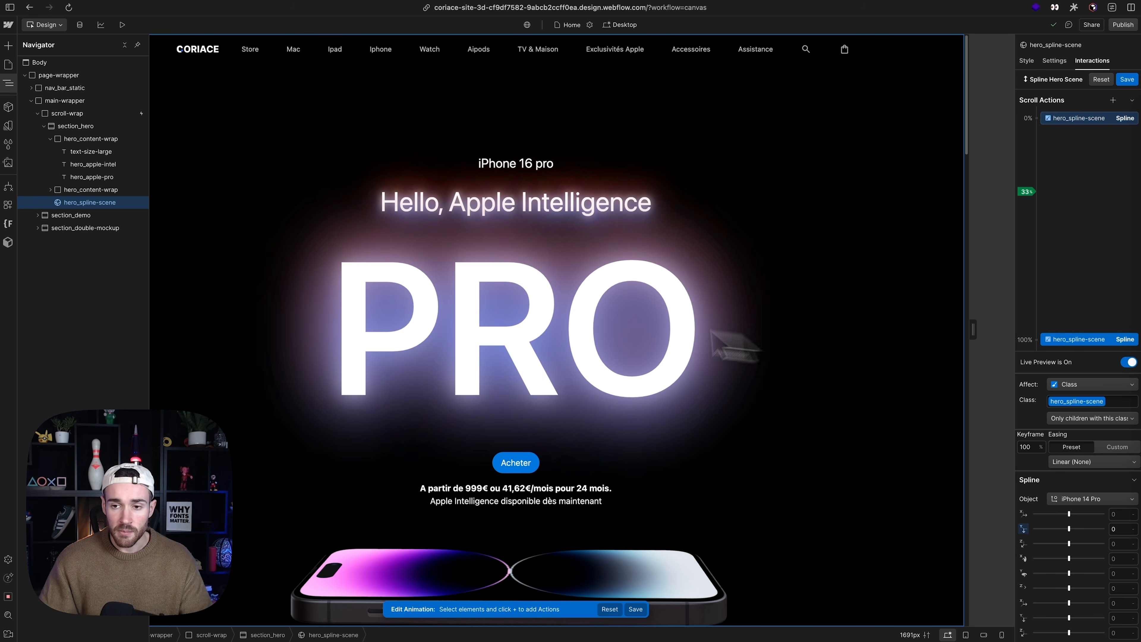
scroll(458, 303, "down", 4)
scroll(459, 306, "down", 6)
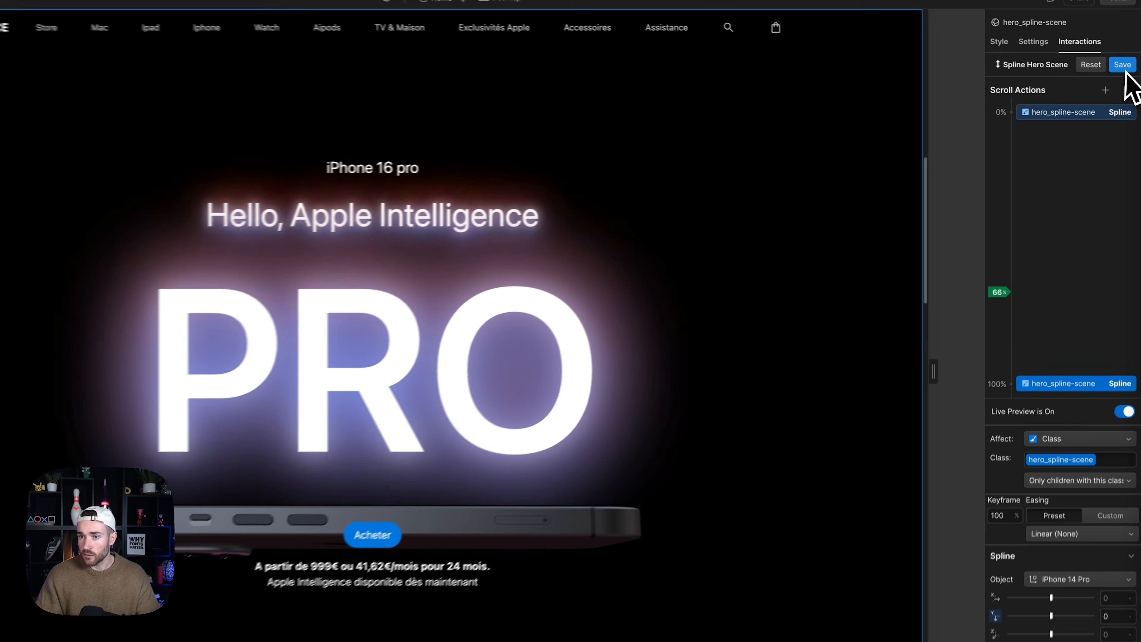
left_click(1127, 79)
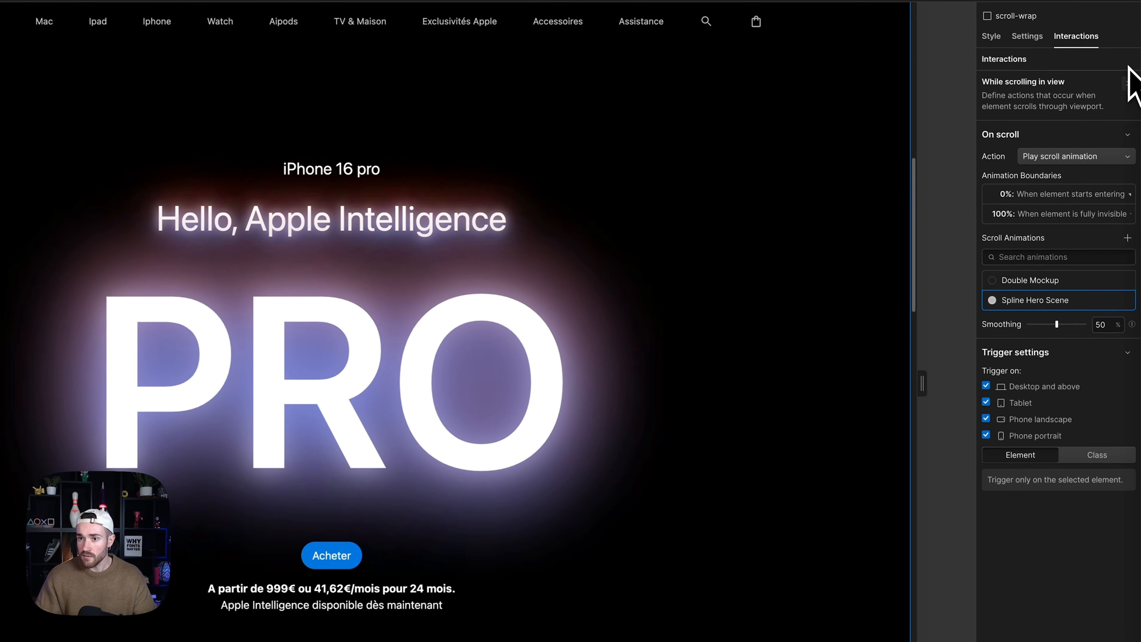
Set the animation boundaries to start when scroll-wrap is fully visible and end, with an offset, when it starts exiting
left_click(1057, 194)
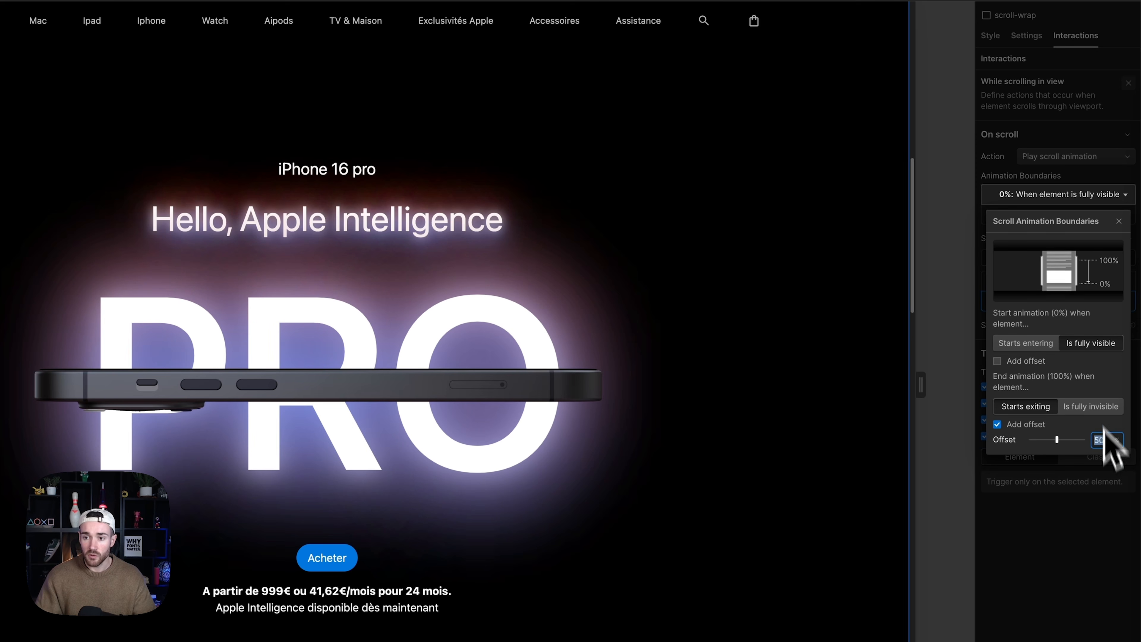
left_click(1063, 140)
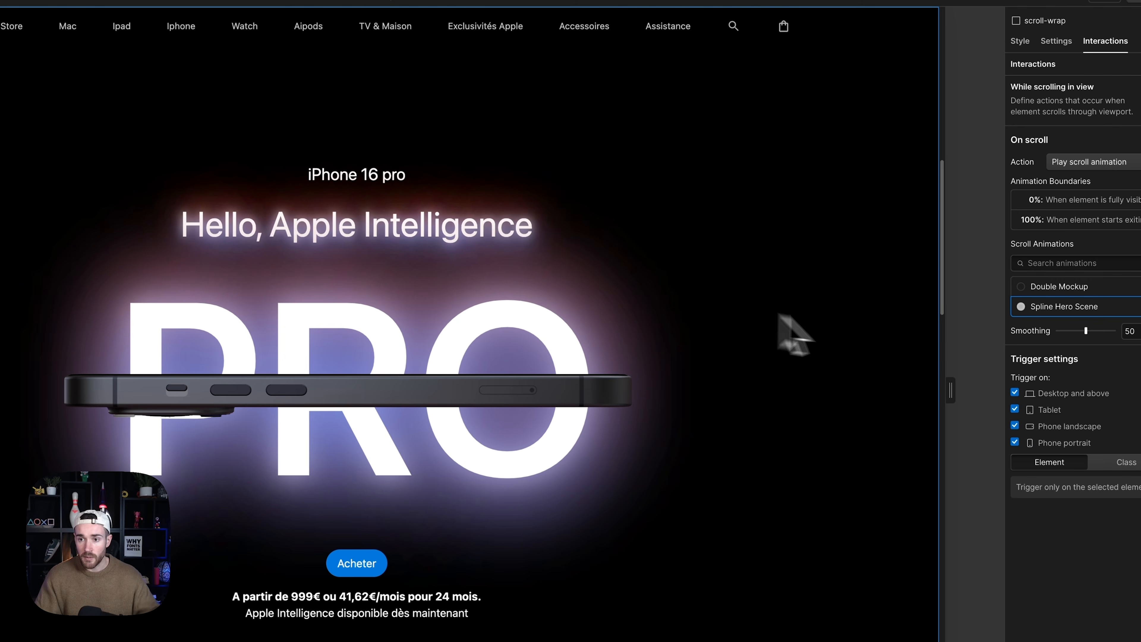
Preview the Spline Hero Scene animation along the hero scroll and set the trigger's smoothing to 80%
left_click(1047, 309)
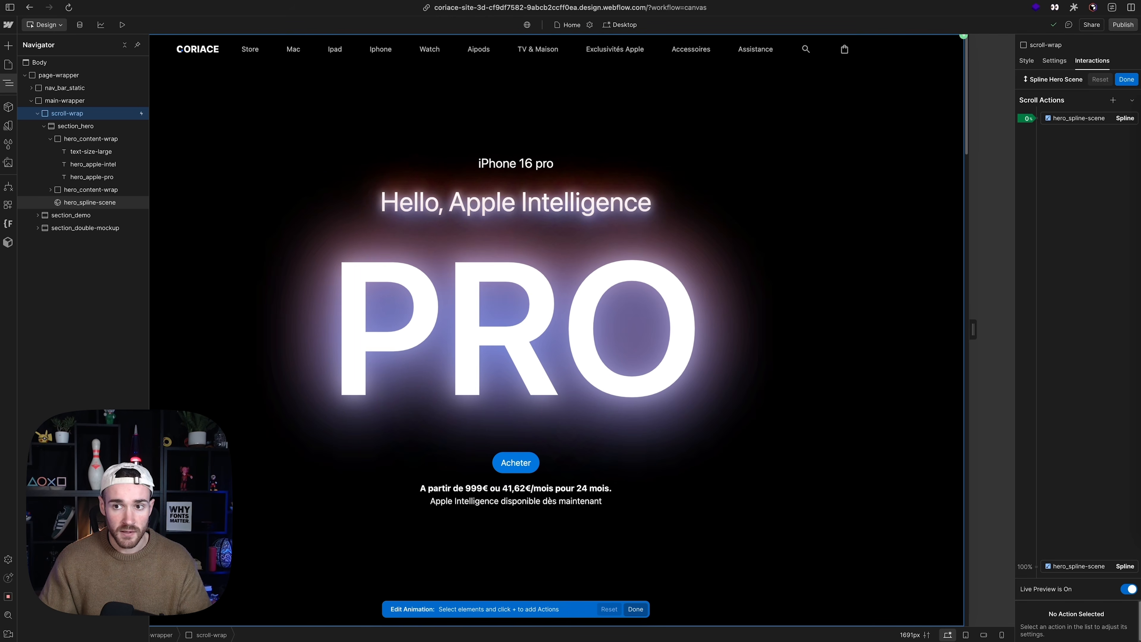
scroll(516, 329, "down", 10)
scroll(516, 329, "up", 10)
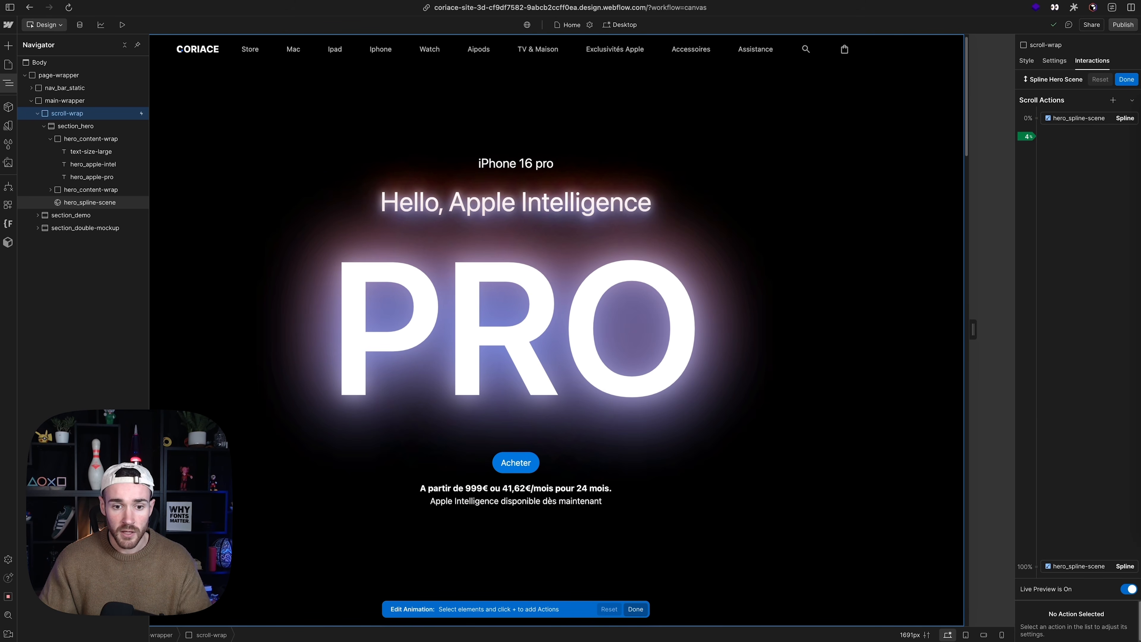
scroll(516, 329, "down", 10)
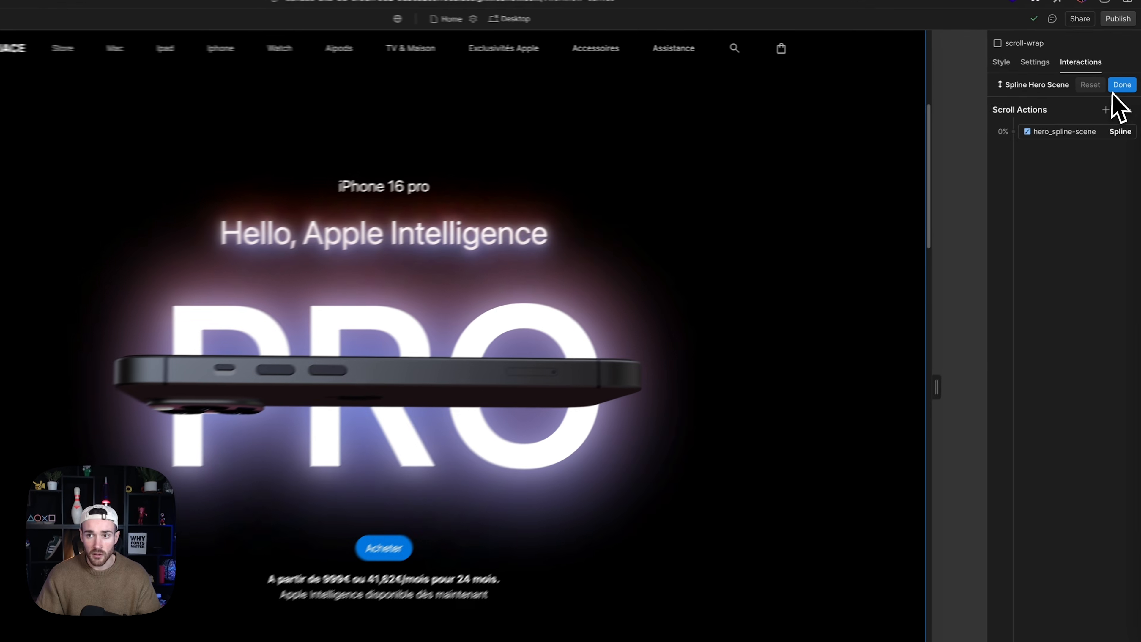
left_click(1126, 79)
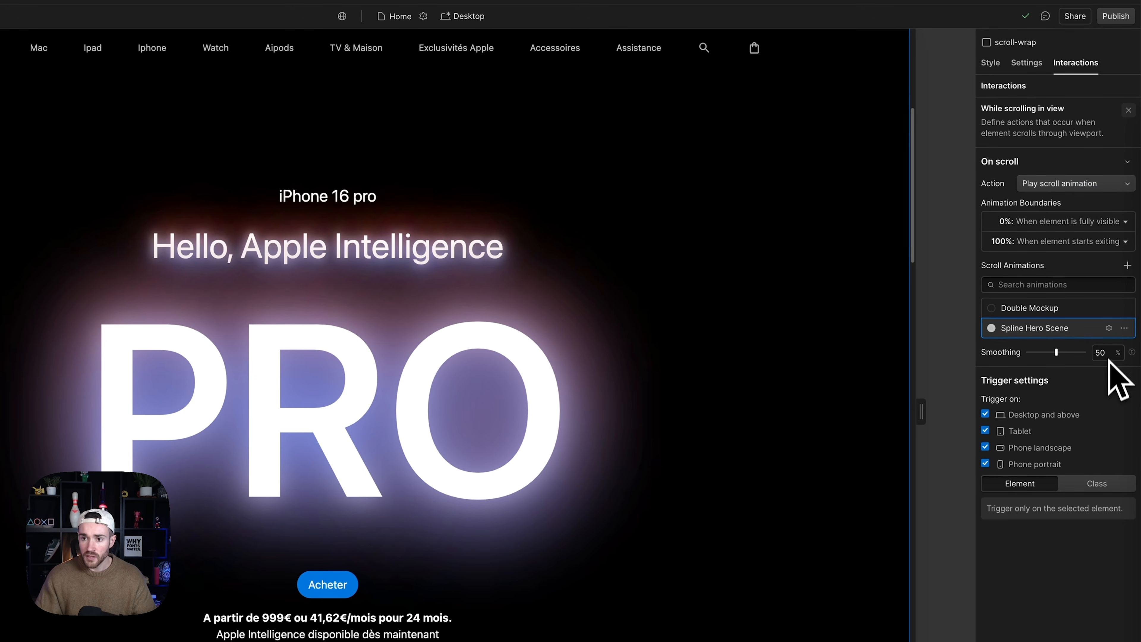
left_click(1112, 285)
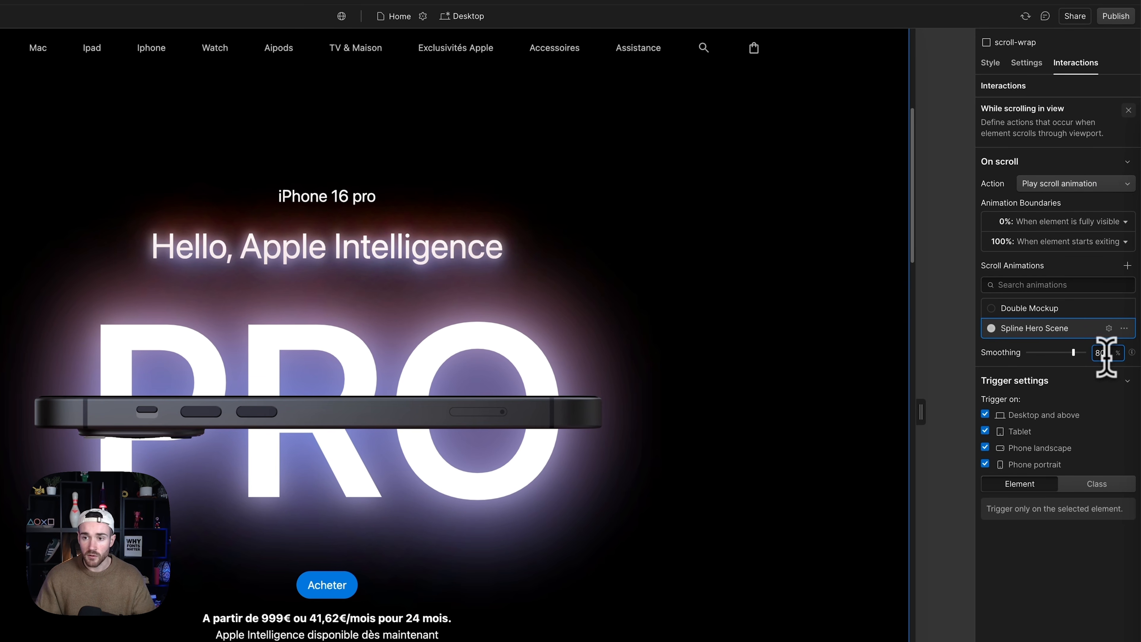
Duplicate the 100% hero_spline-scene action in Spline Hero Scene and place the copy at 70%
left_click(1069, 329)
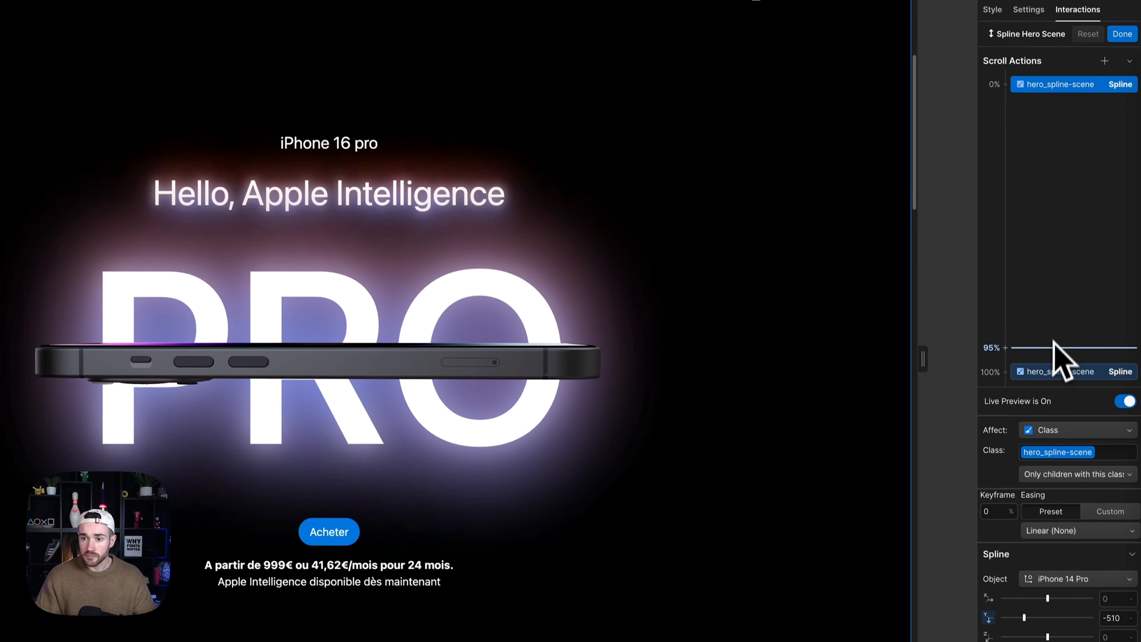
left_click(1077, 436)
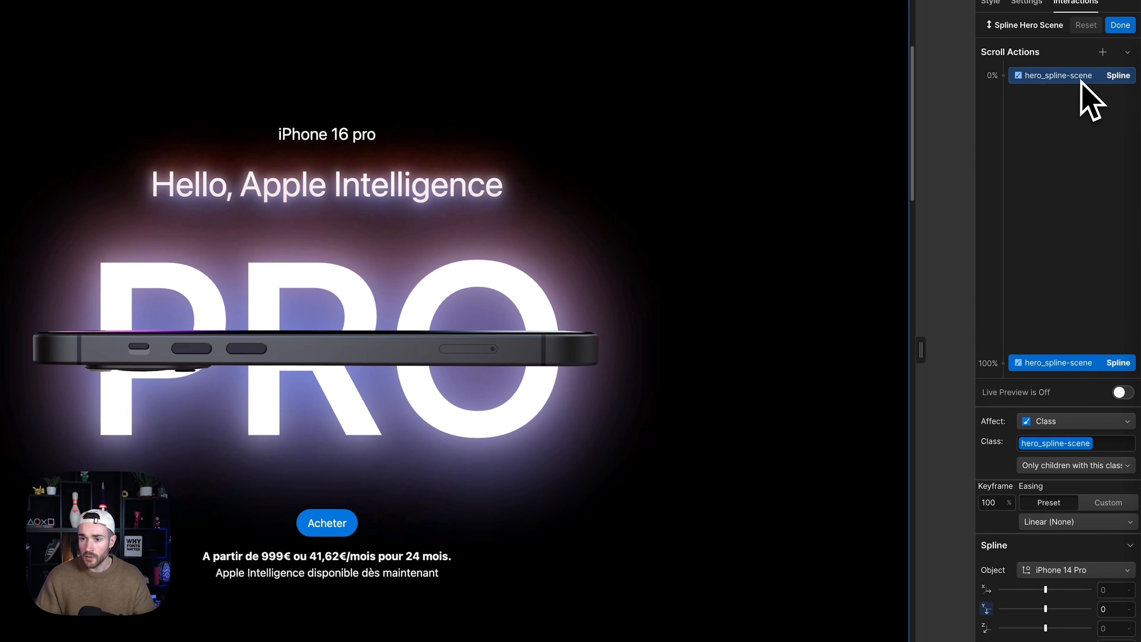
left_click(1078, 416)
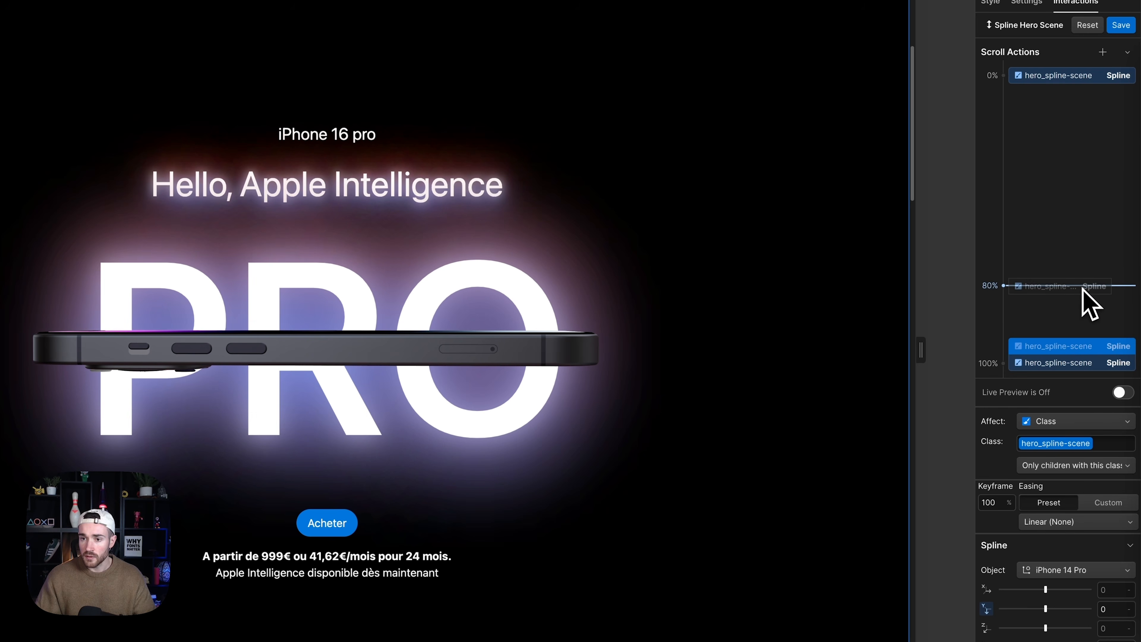
left_click_drag(1081, 287, 1076, 232)
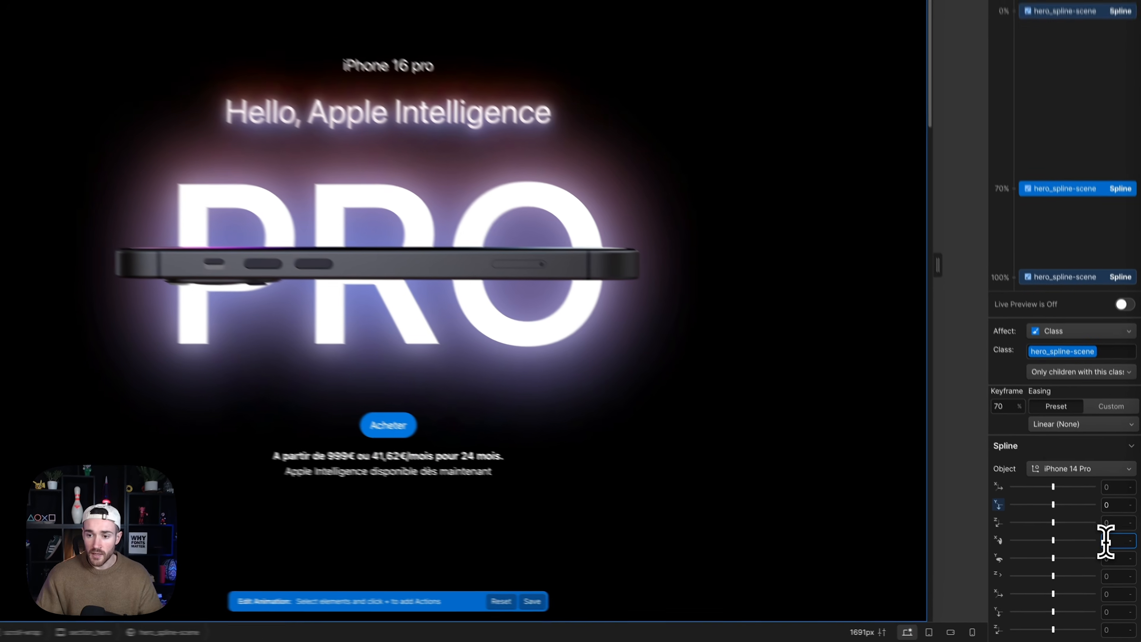
Try X rotation values such as 1 and 0.5 for the iPhone 14 Pro in the 70% keyframe
left_click(1117, 559)
type("1")
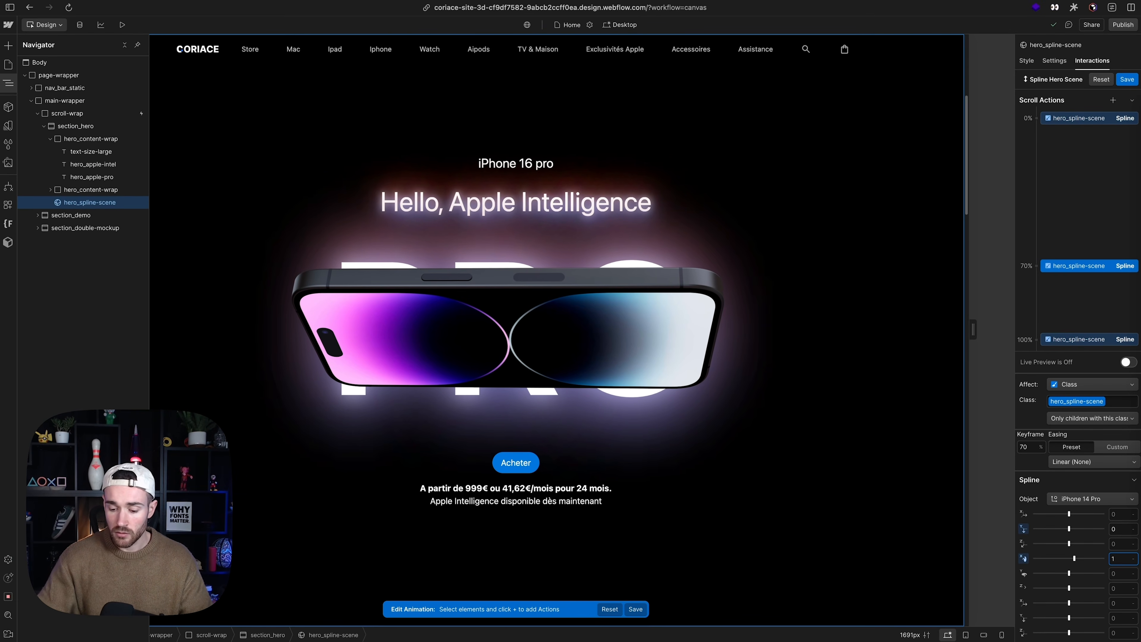
key("Down")
key("Down")
key("Down")
key("Up")
key("Up")
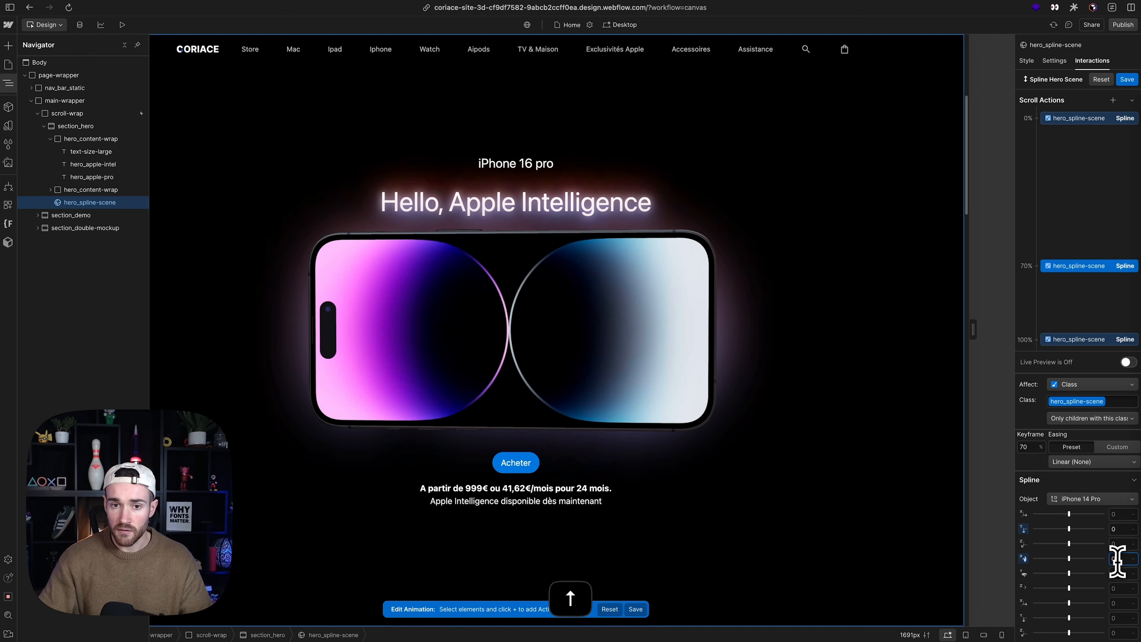
key("Down")
key("Down")
key("Up")
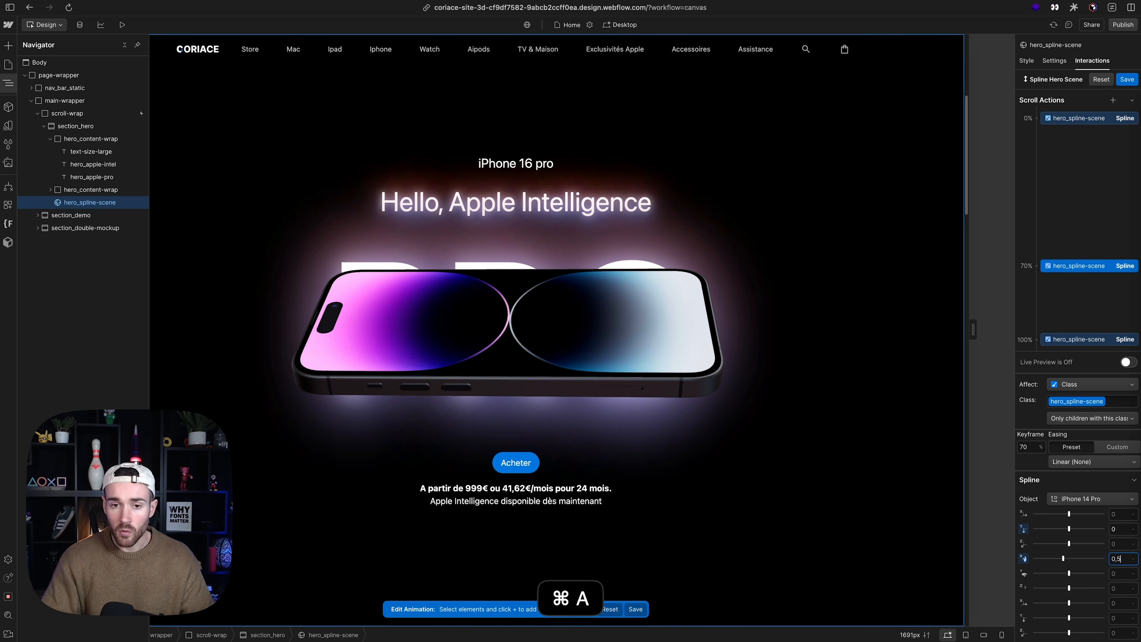
key("Return")
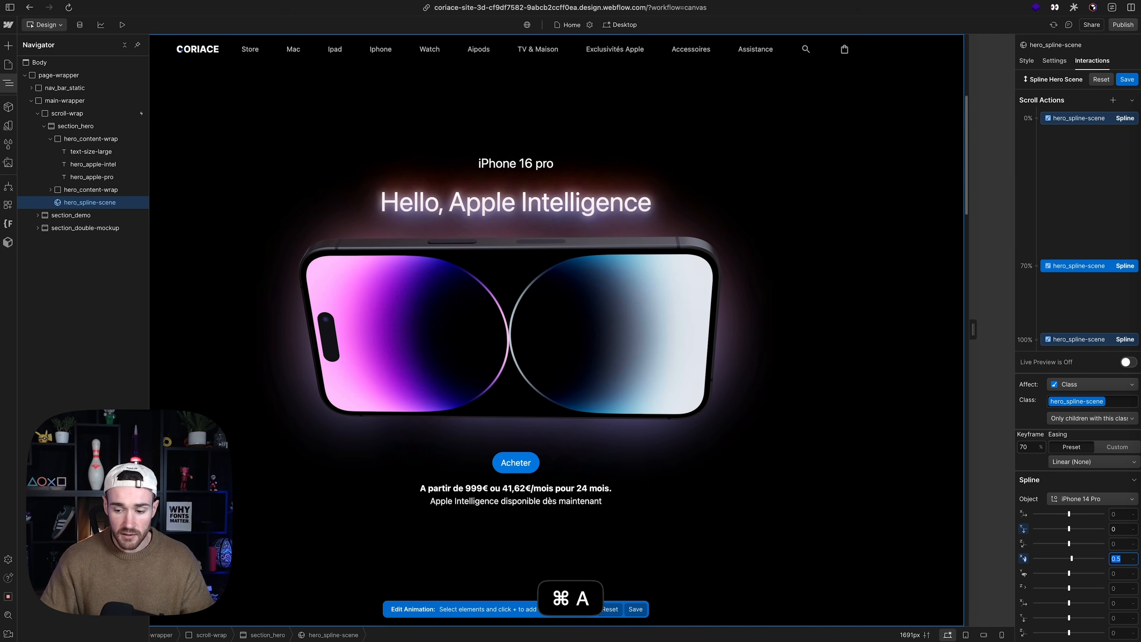
Set the iPhone 14 Pro's X rotation to -1.5 in the 70% keyframe, trying -1 first
type("-1")
key("Return")
key("super+a")
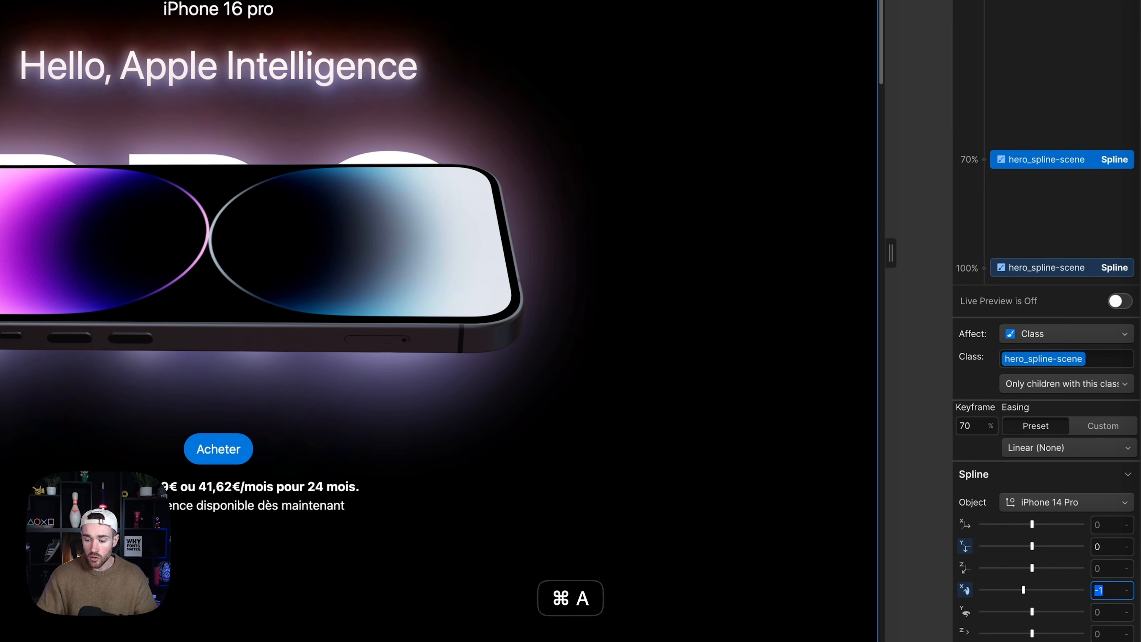
type("-1,5")
key("Return")
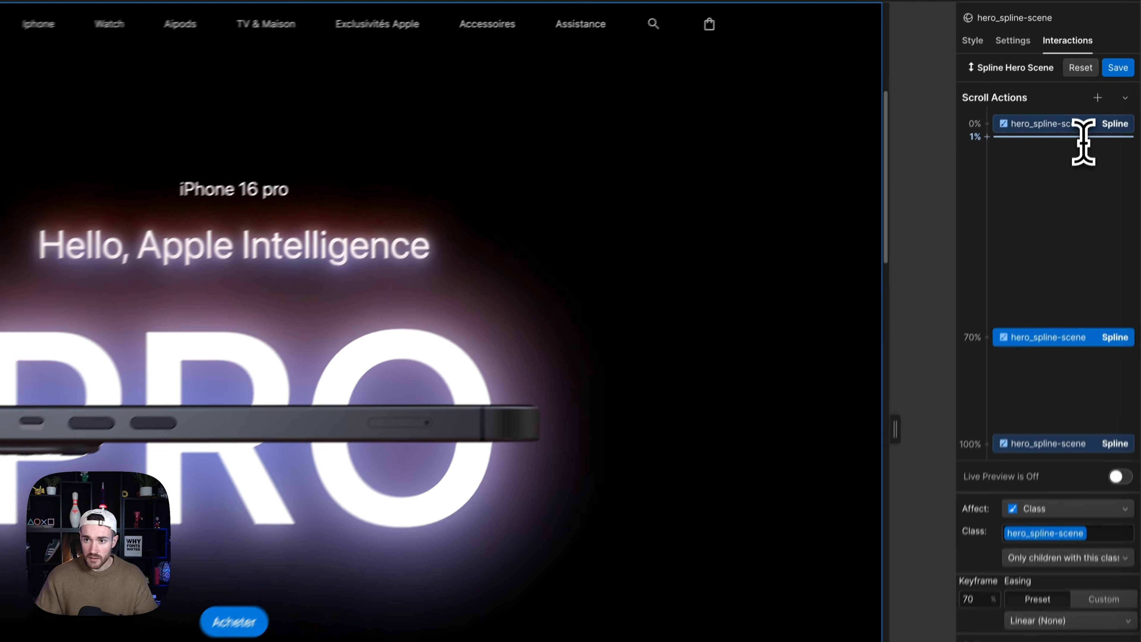
Set the iPhone 14 Pro's X rotation to -1.5 in the 0% keyframe
left_click(1083, 122)
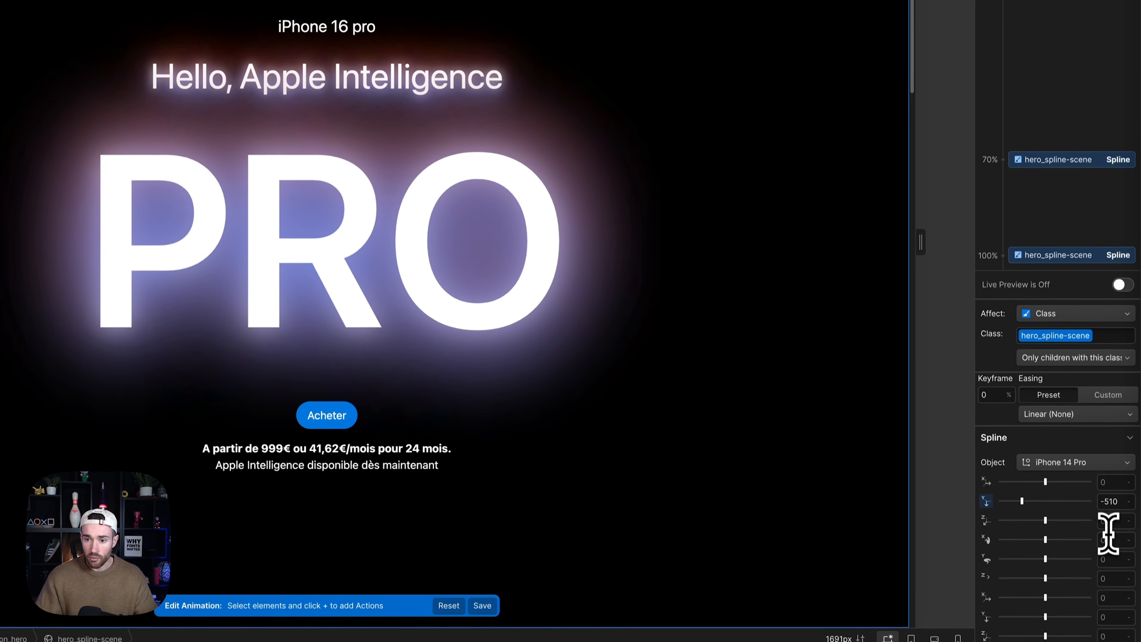
left_click(1108, 539)
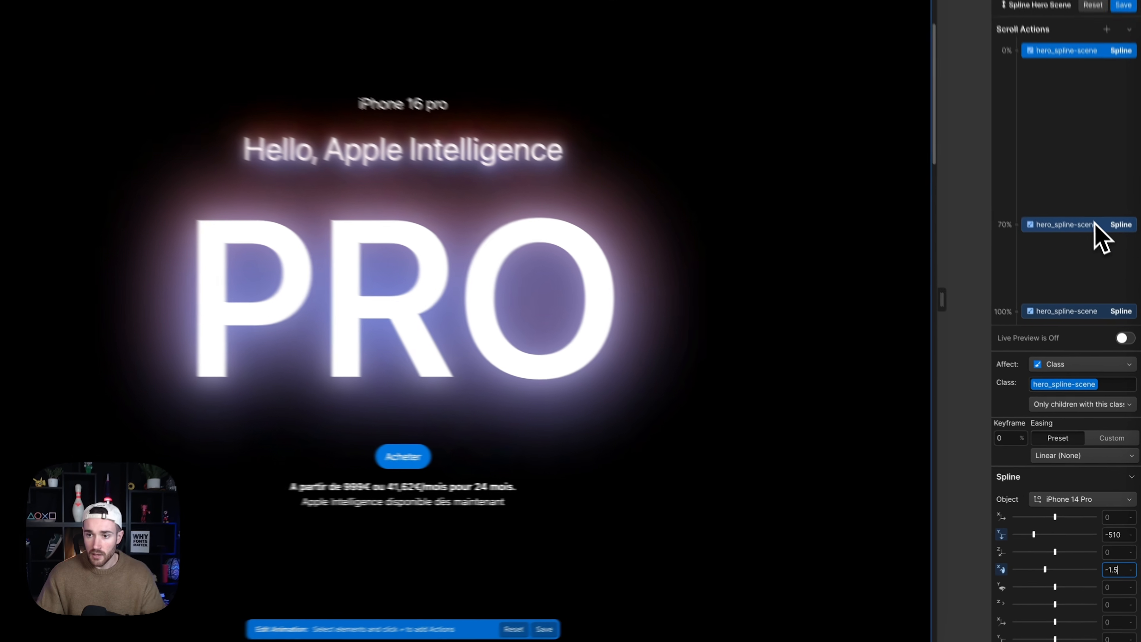
Set the iPhone 14 Pro's X rotation to -1 in the 100% keyframe
left_click(1105, 266)
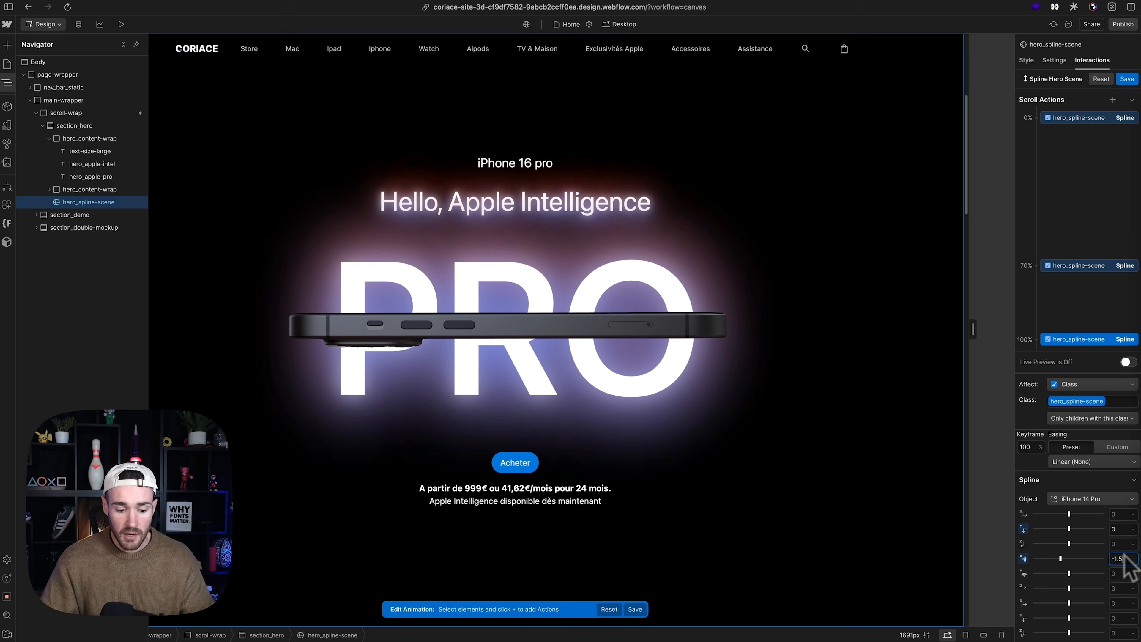
key("super+a")
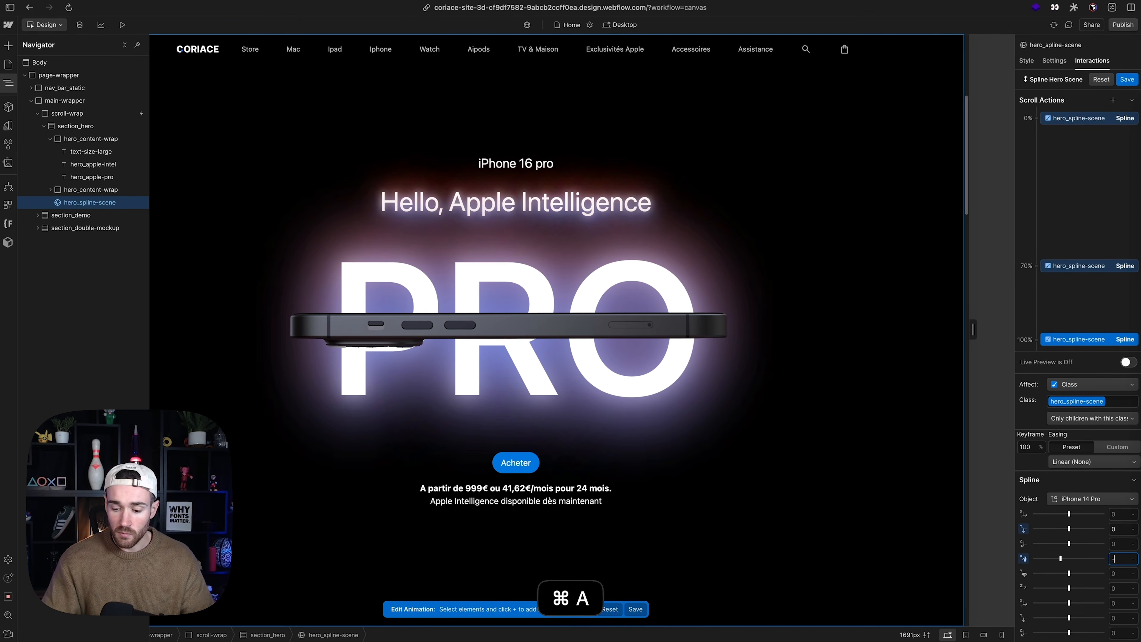
key("Return")
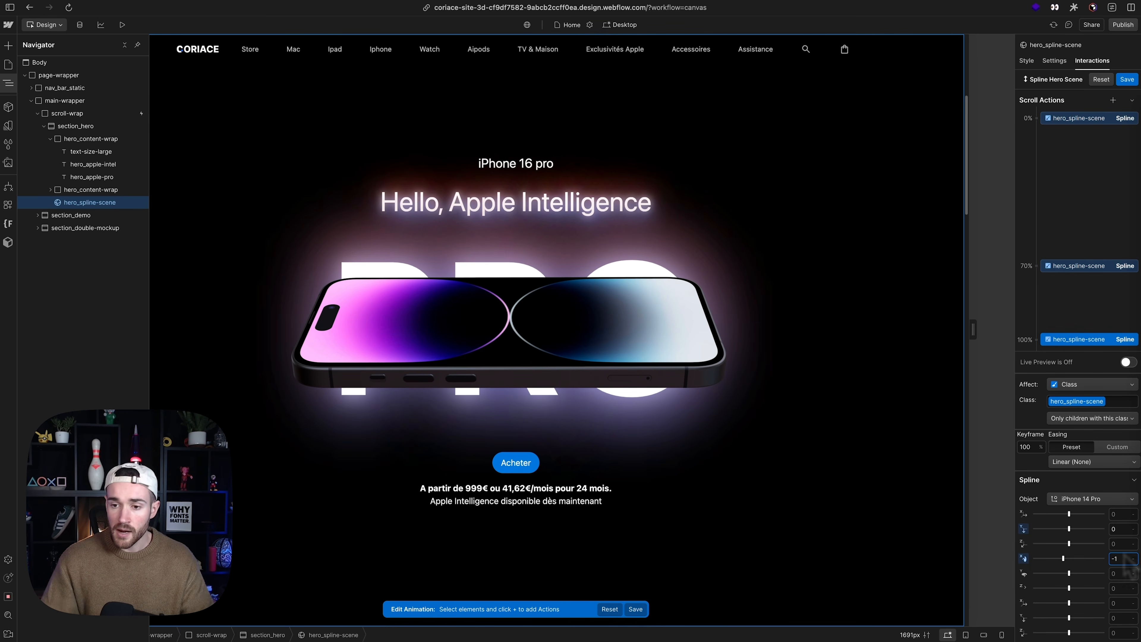
Turn on live preview and check the phone's movement and rotation along the hero scroll
left_click(1127, 362)
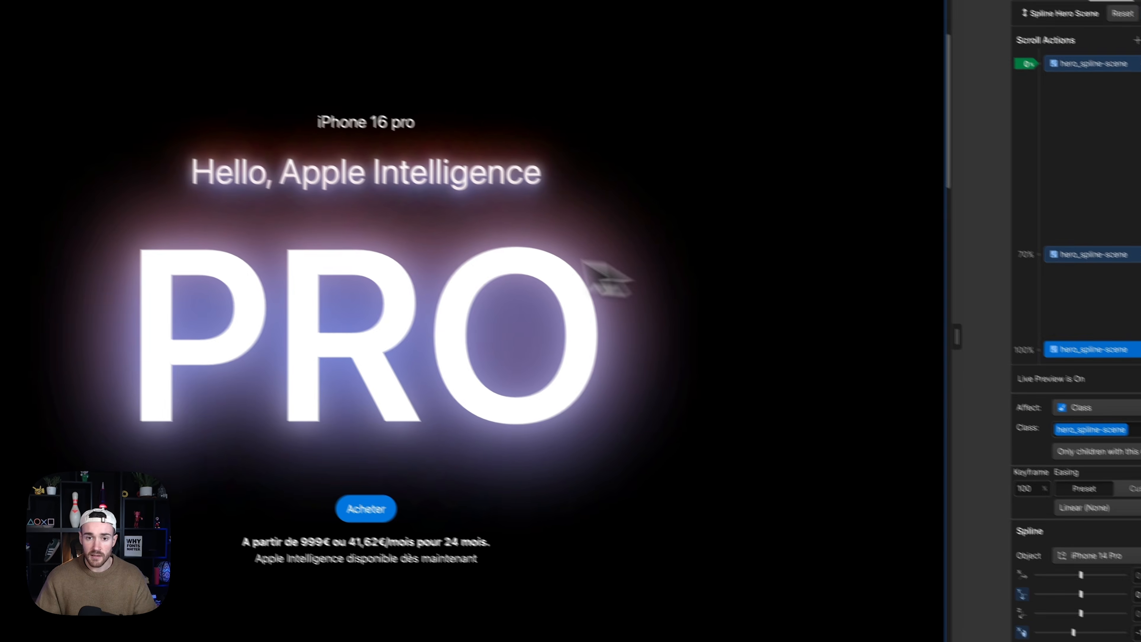
scroll(508, 315, "down", 3)
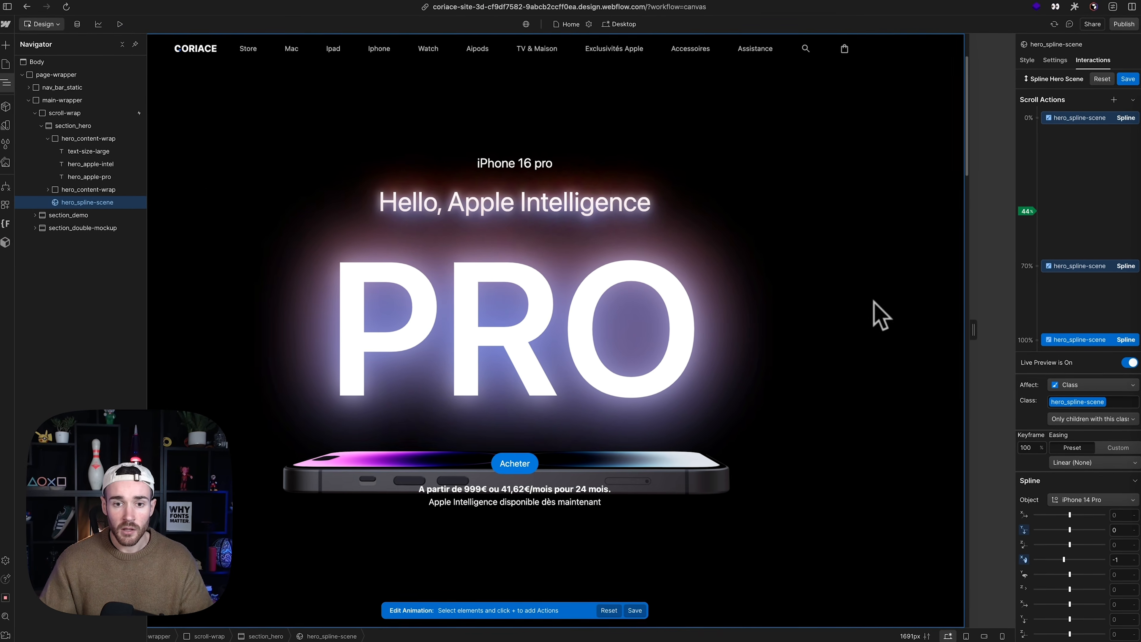
scroll(881, 315, "down", 5)
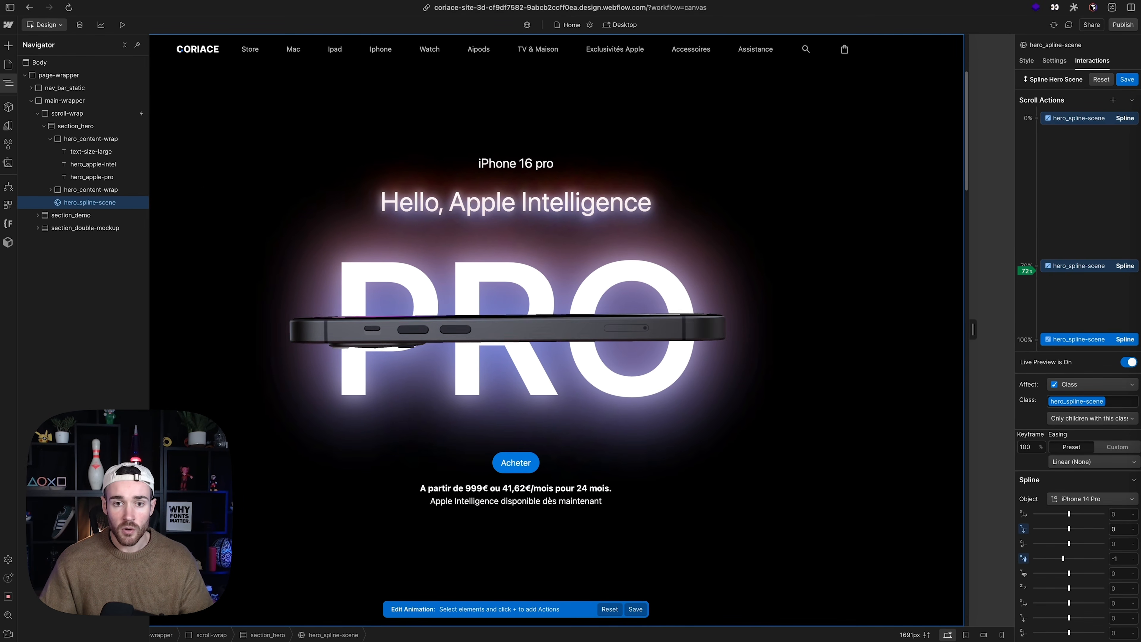
Save the Spline Hero Scene scroll animation and preview the page
scroll(557, 314, "up", 10)
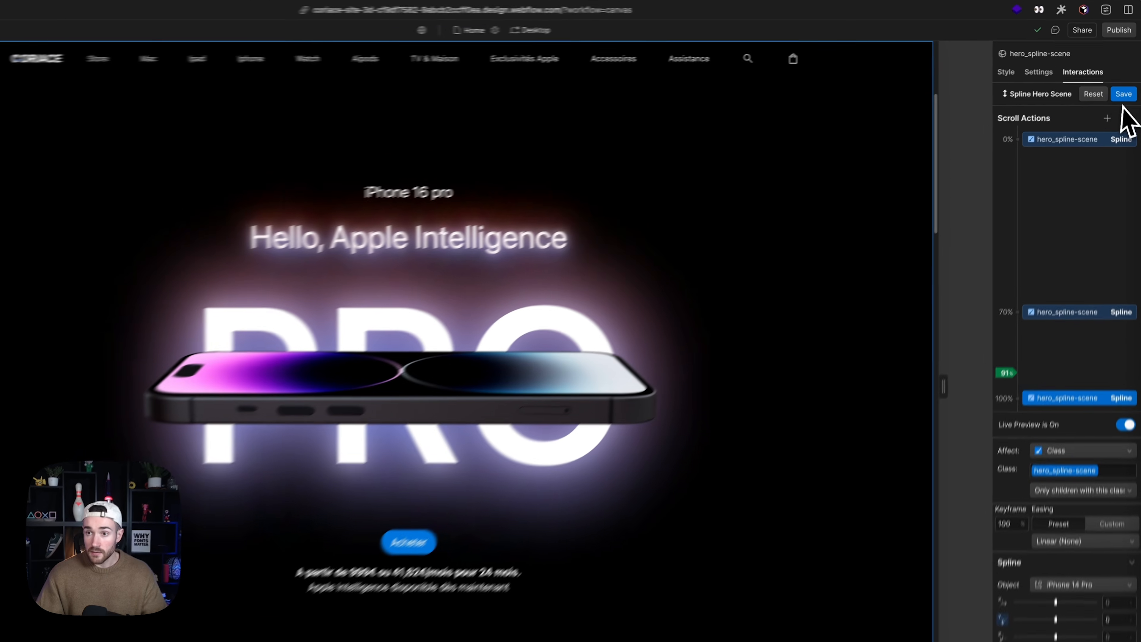
left_click(1127, 80)
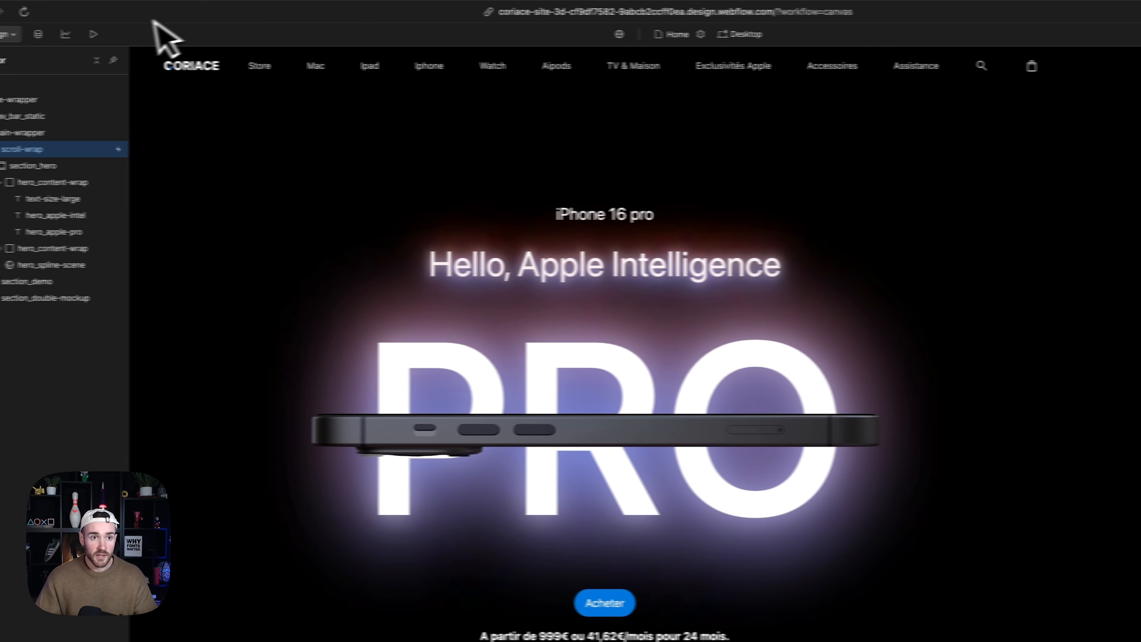
left_click(93, 33)
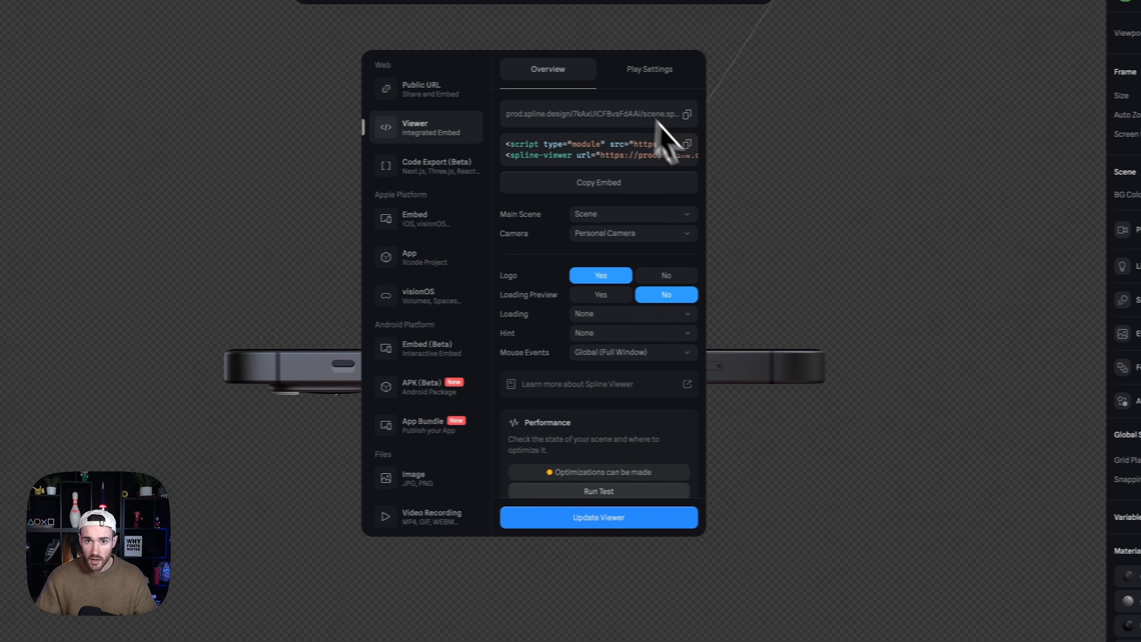
Review the Spline viewer's touch and On Hover play settings and update the viewer export
left_click(649, 70)
scroll(611, 314, "down", 5)
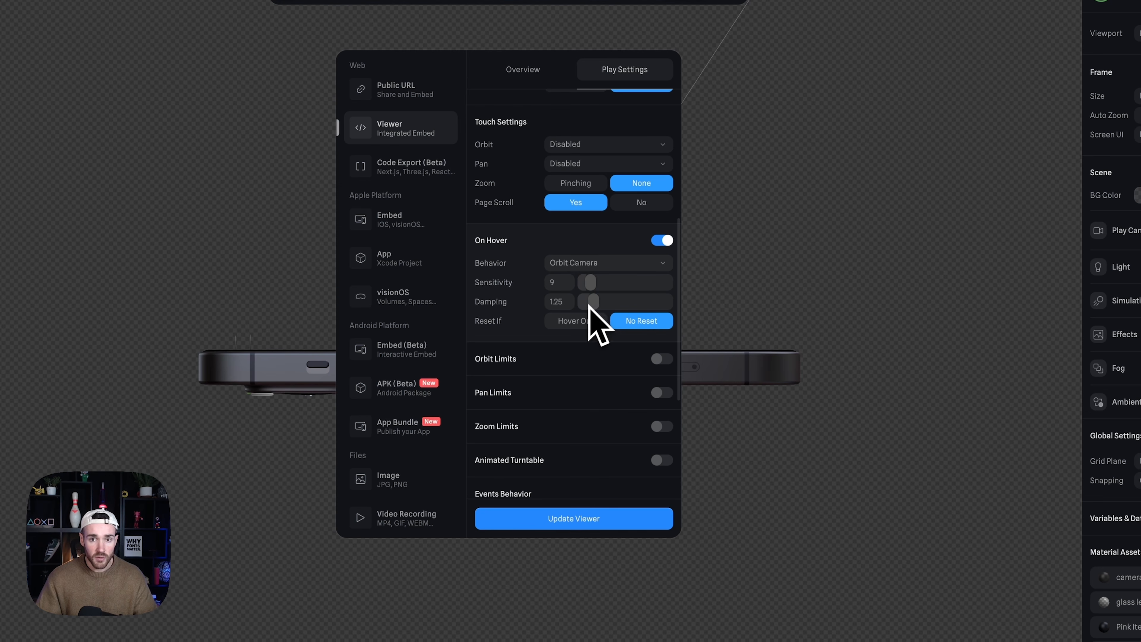
scroll(598, 311, "up", 3)
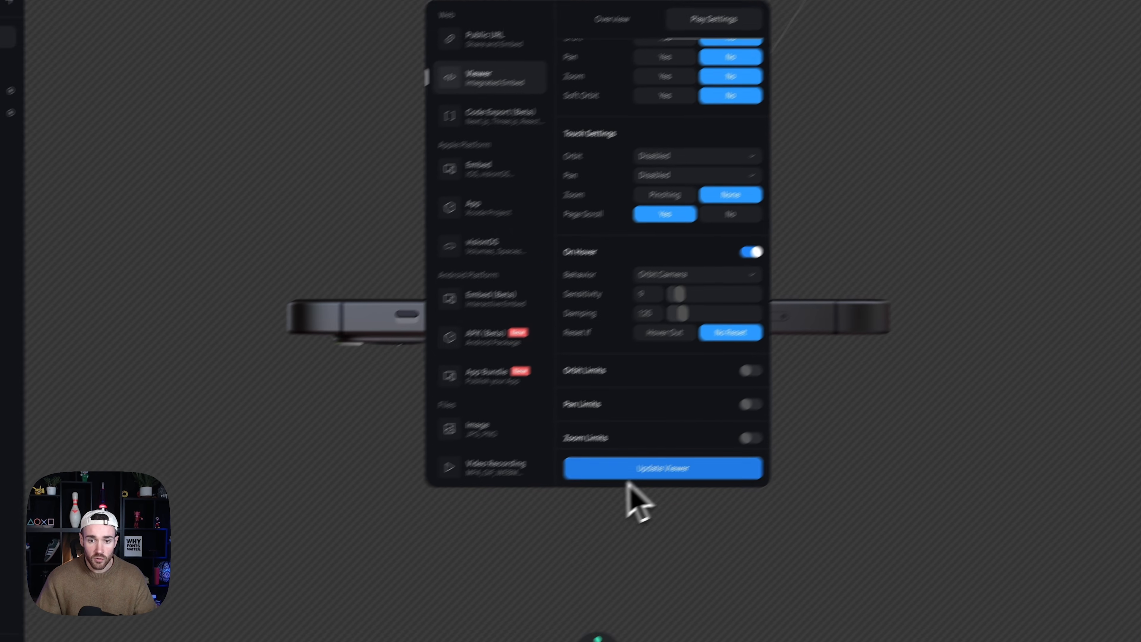
left_click(558, 517)
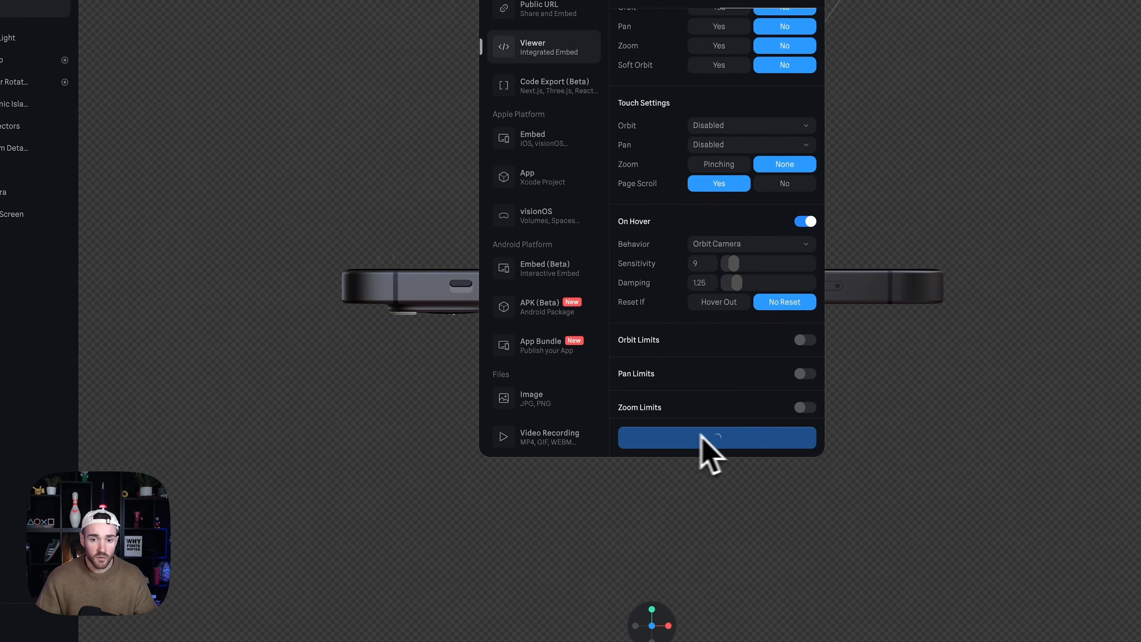
Switch back to Webflow and publish the site to the selected staging domain
left_click(67, 178)
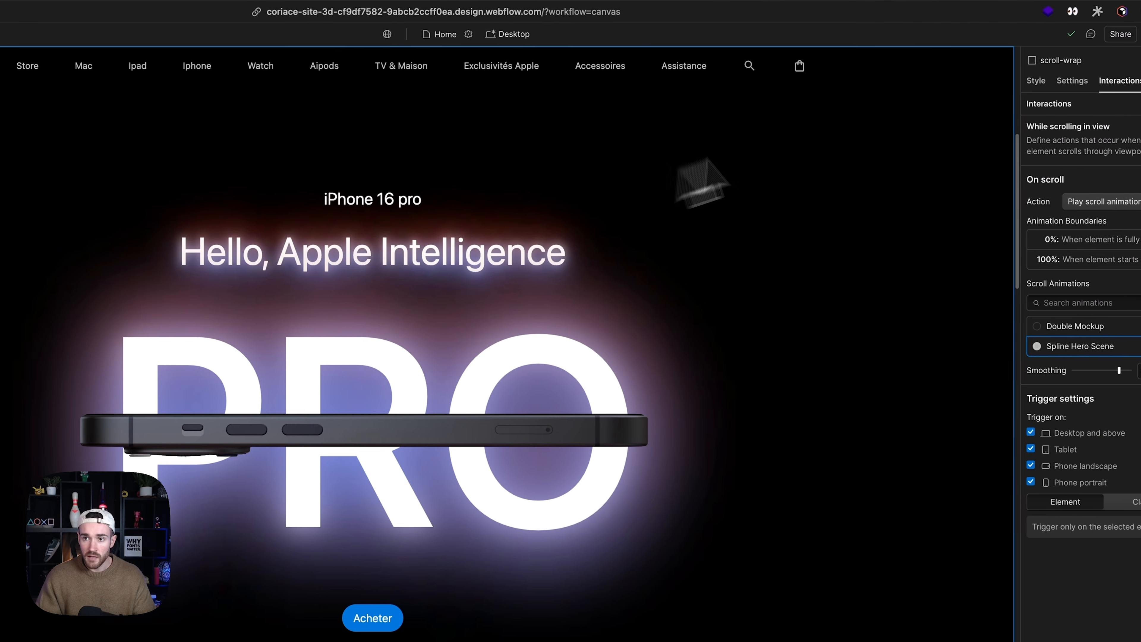
left_click(1116, 34)
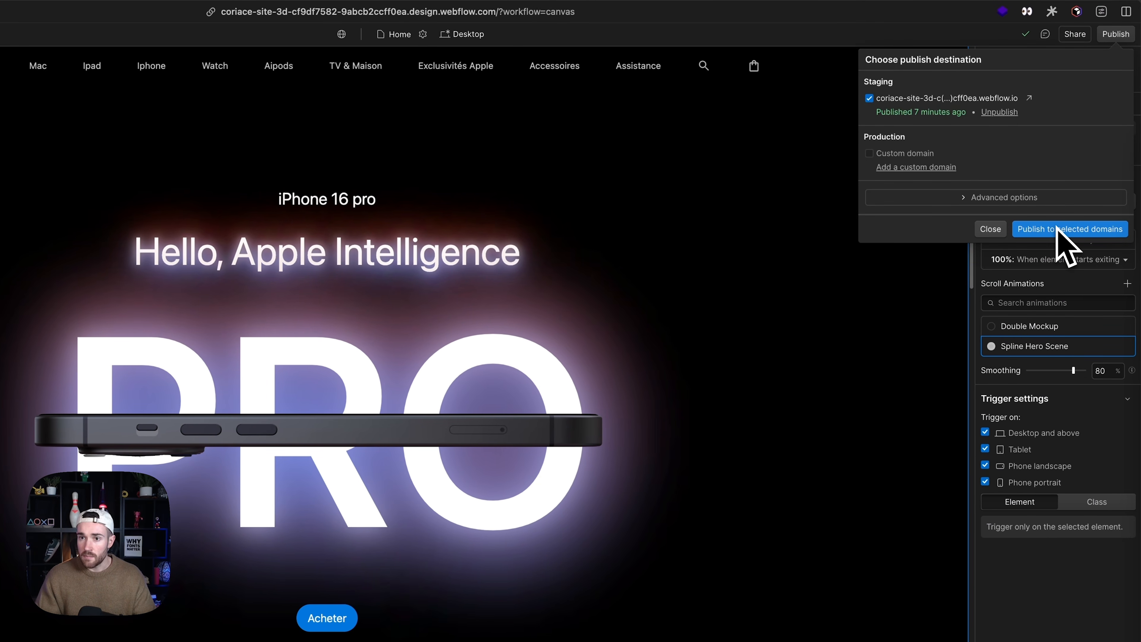
left_click(1057, 229)
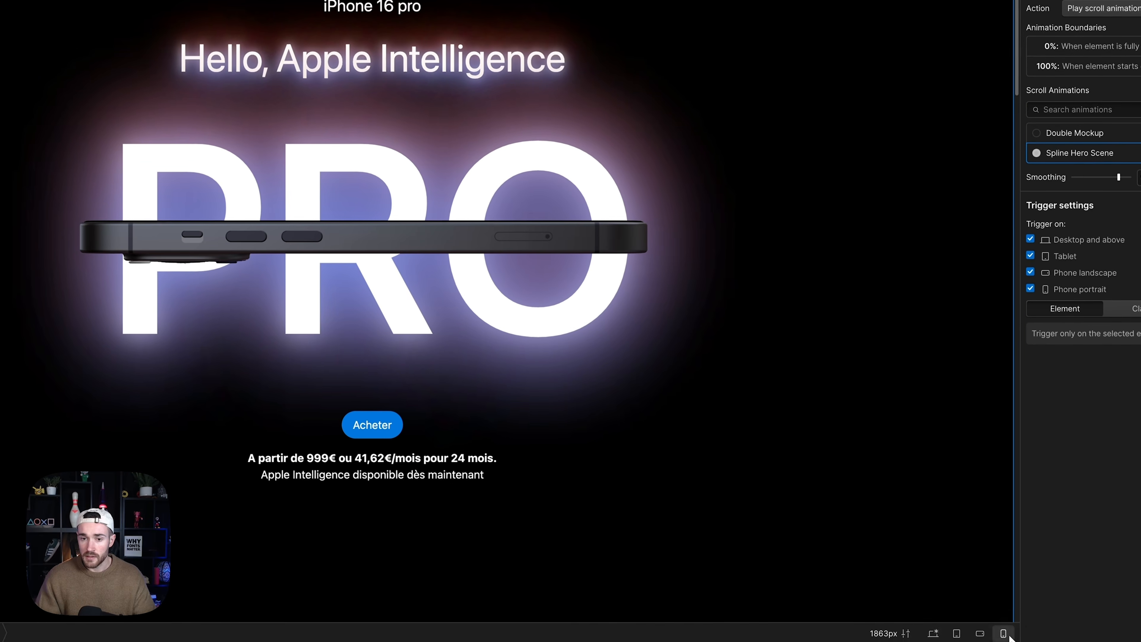
left_click(1021, 630)
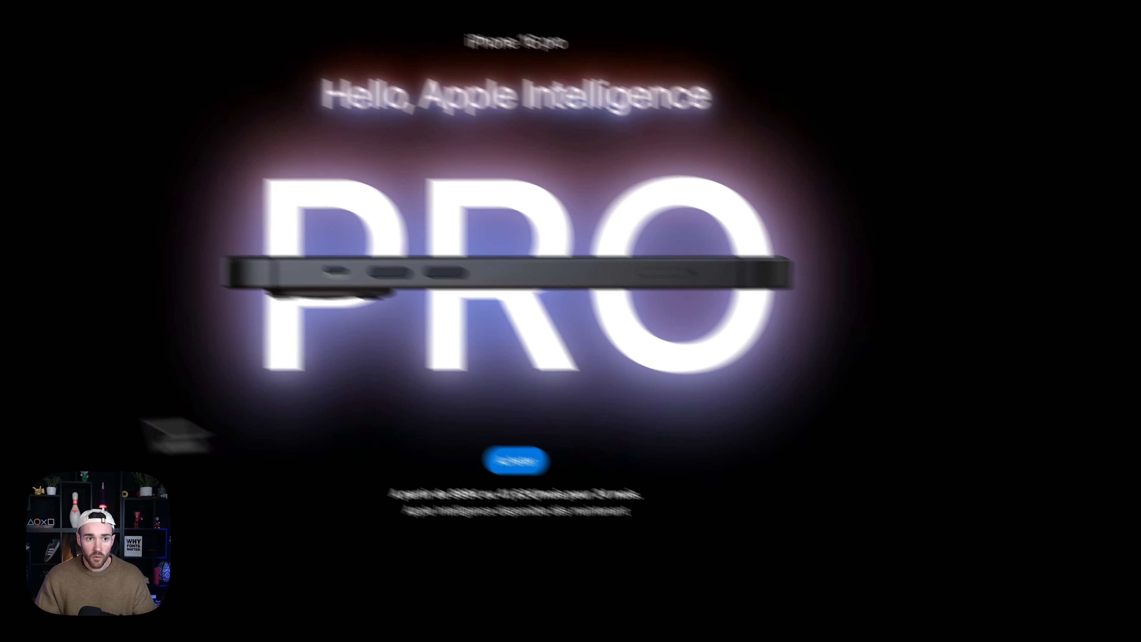
Open the published staging site and check the hero at phone size using the browser's developer tools
mouse_move(4, 355)
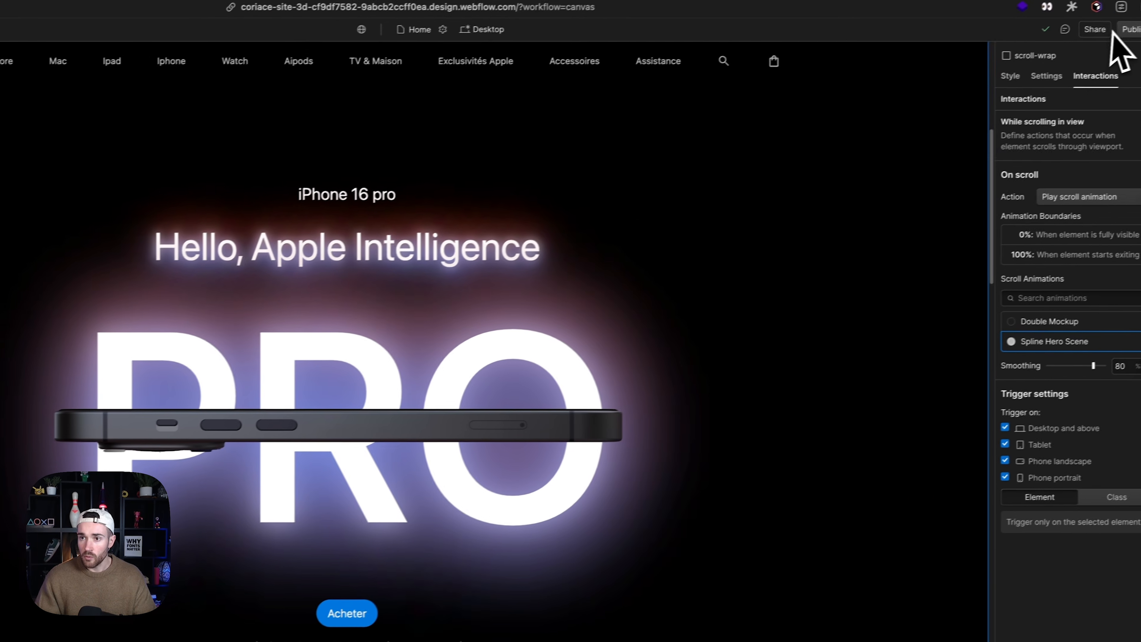
left_click(1116, 34)
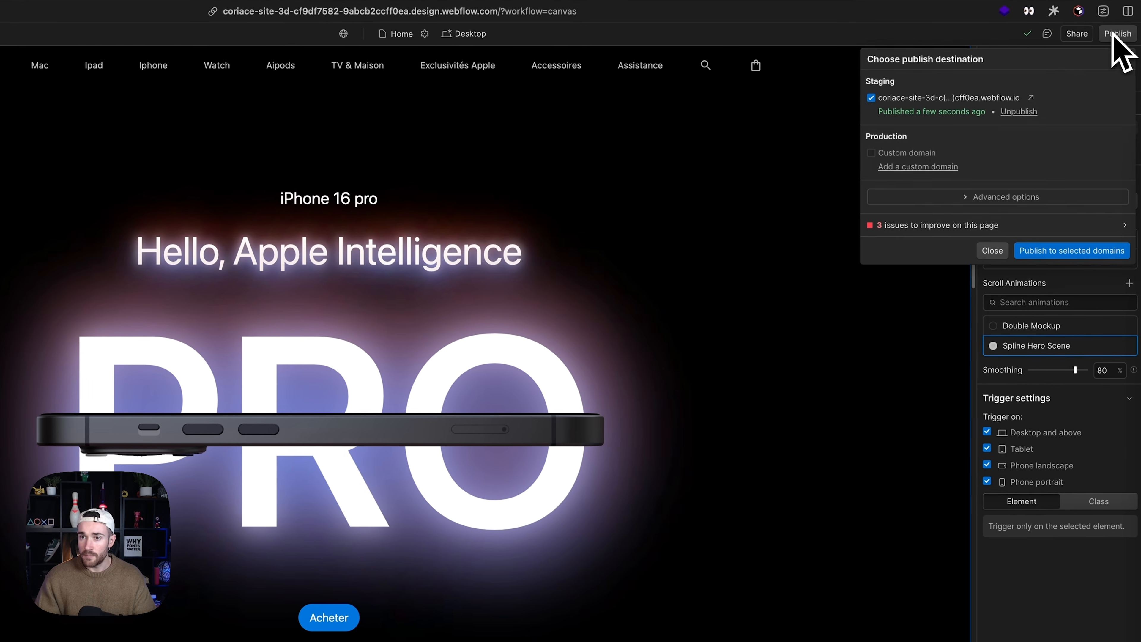
left_click(1029, 98)
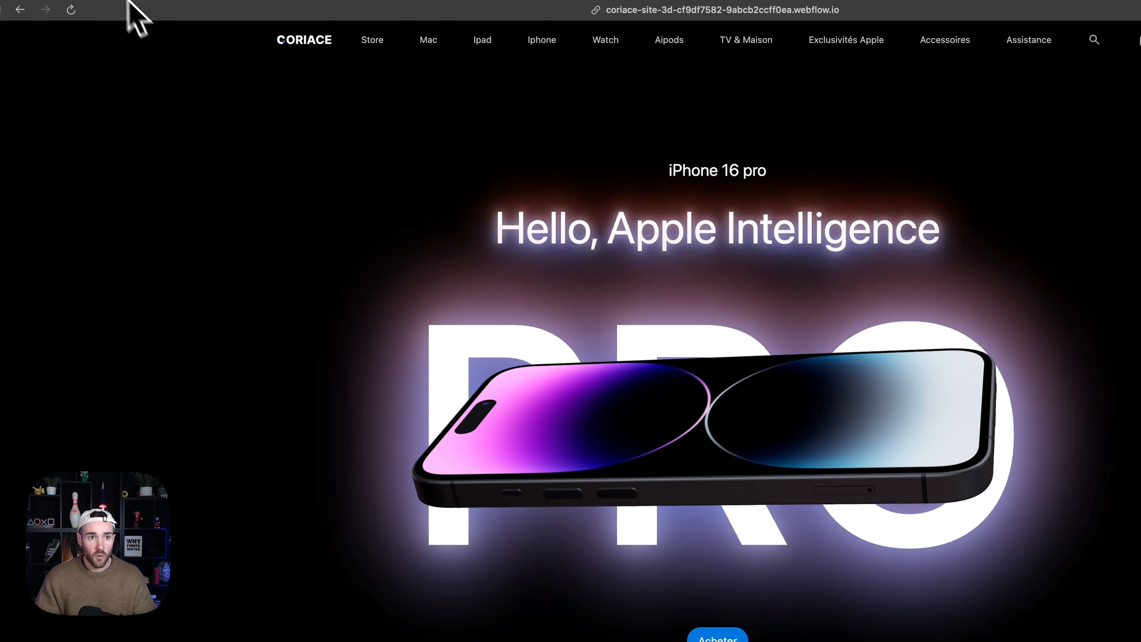
left_click(129, 1)
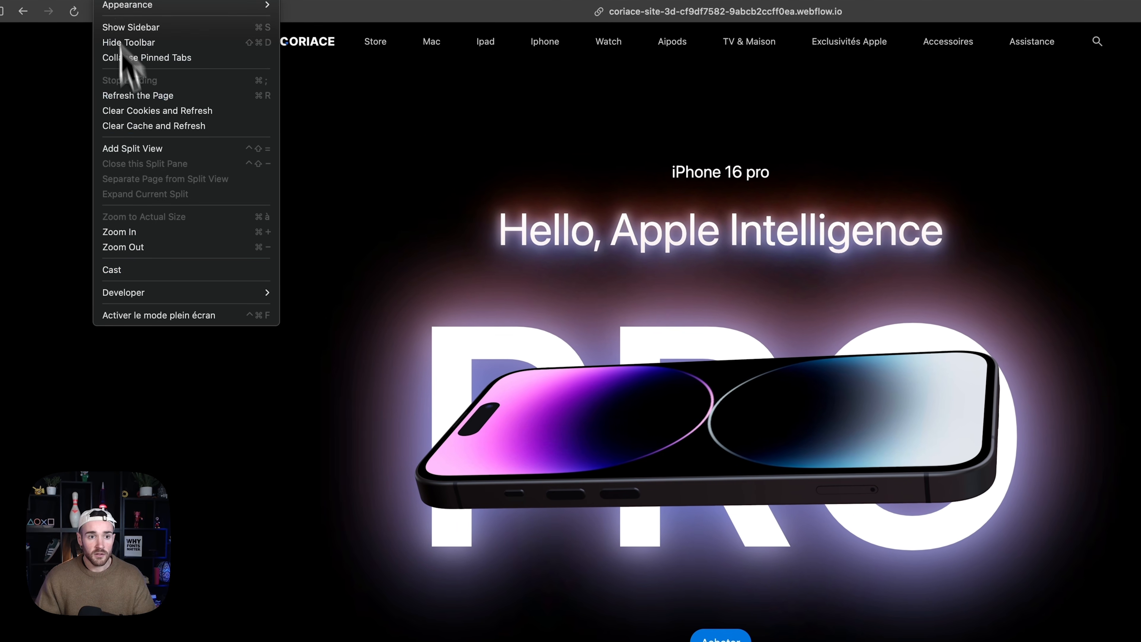
mouse_move(234, 292)
left_click(315, 308)
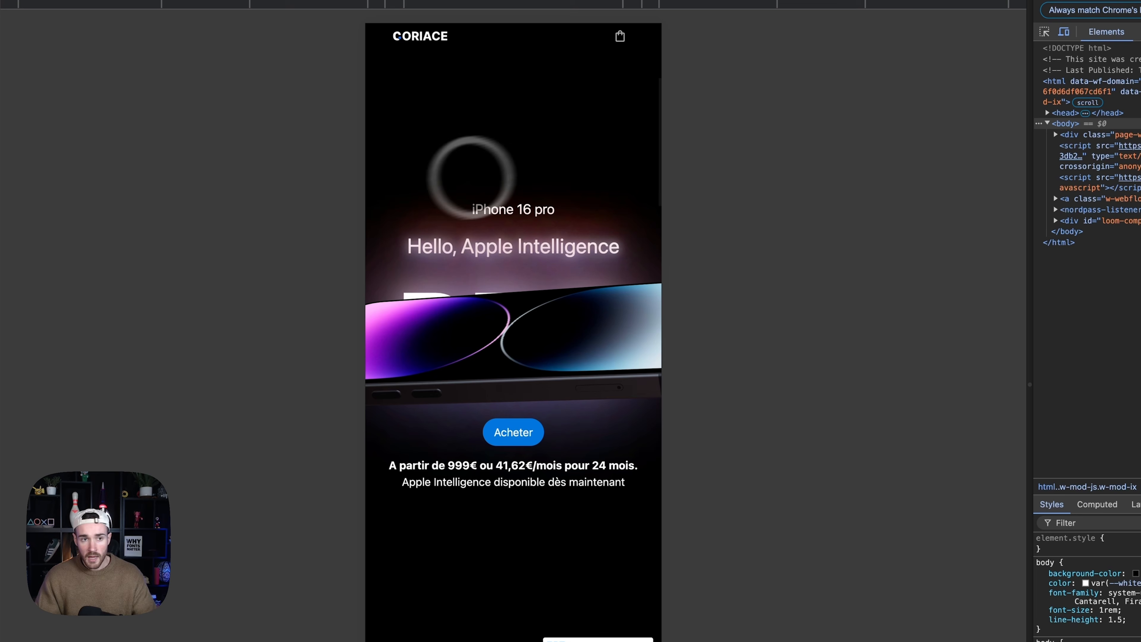
Switch to Spline, dismiss the export settings and test the scene in the resizable play preview with the frame height stretched to 945
left_click(34, 311)
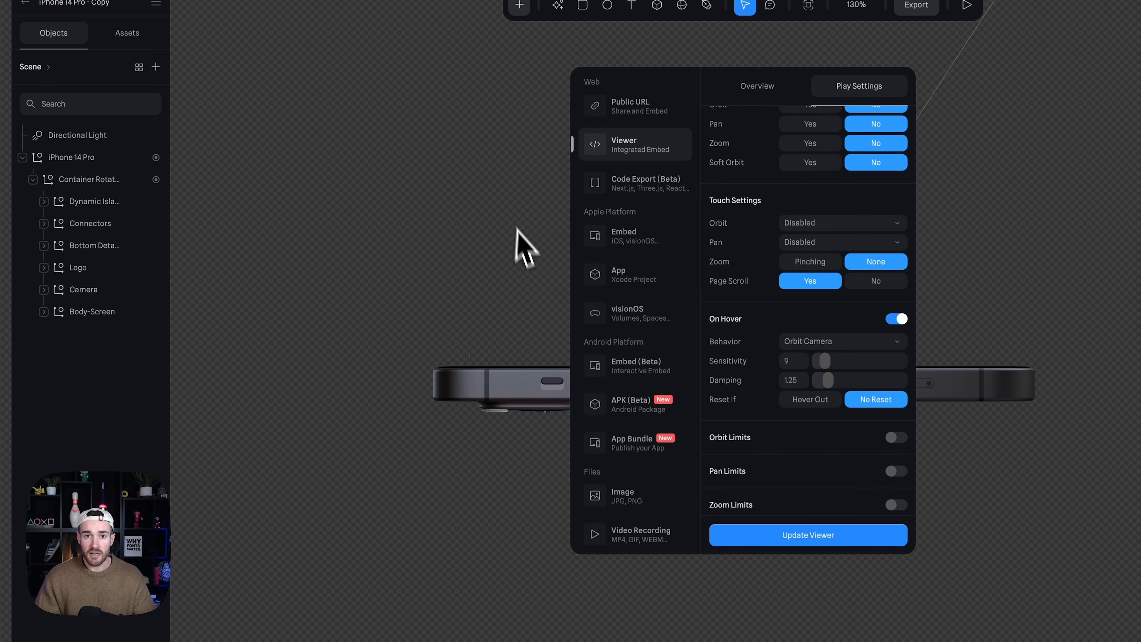
left_click(517, 229)
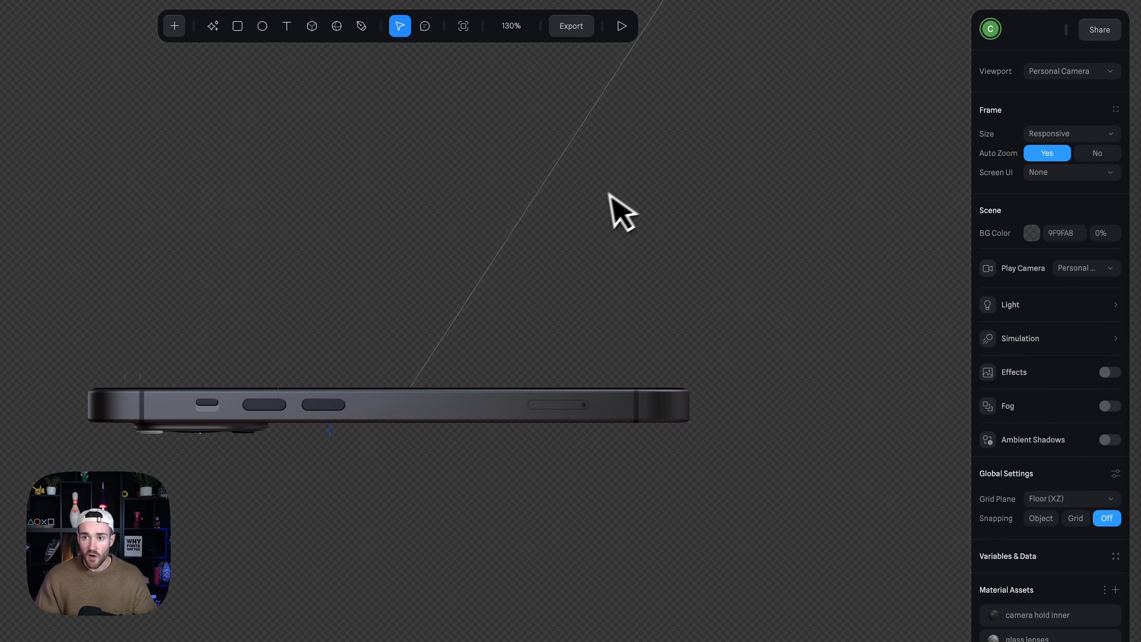
left_click(622, 25)
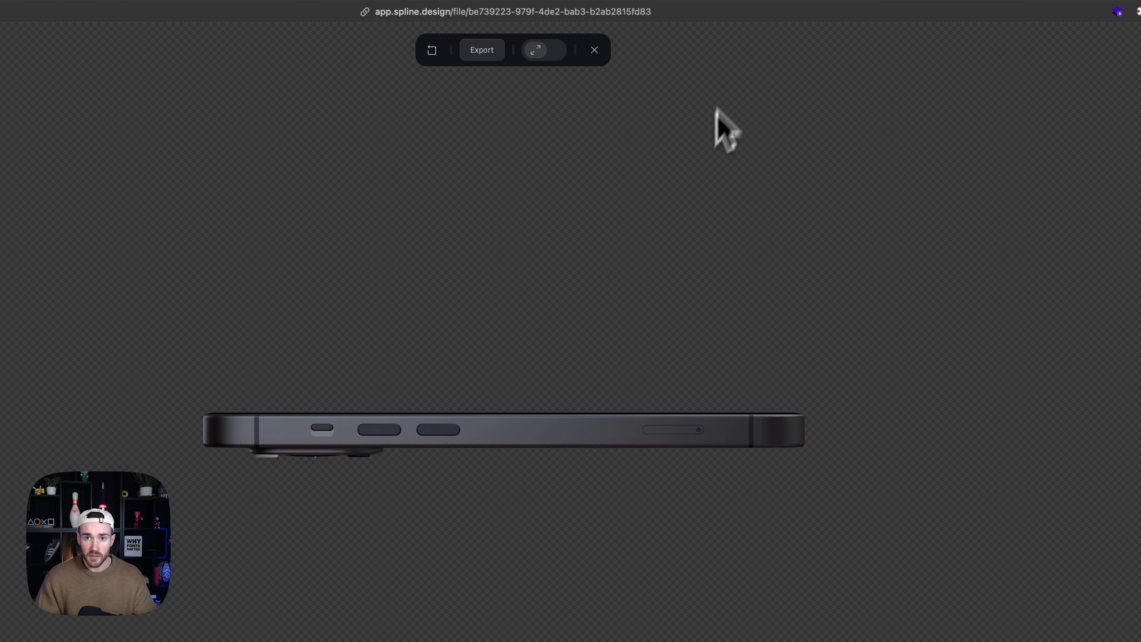
left_click(537, 50)
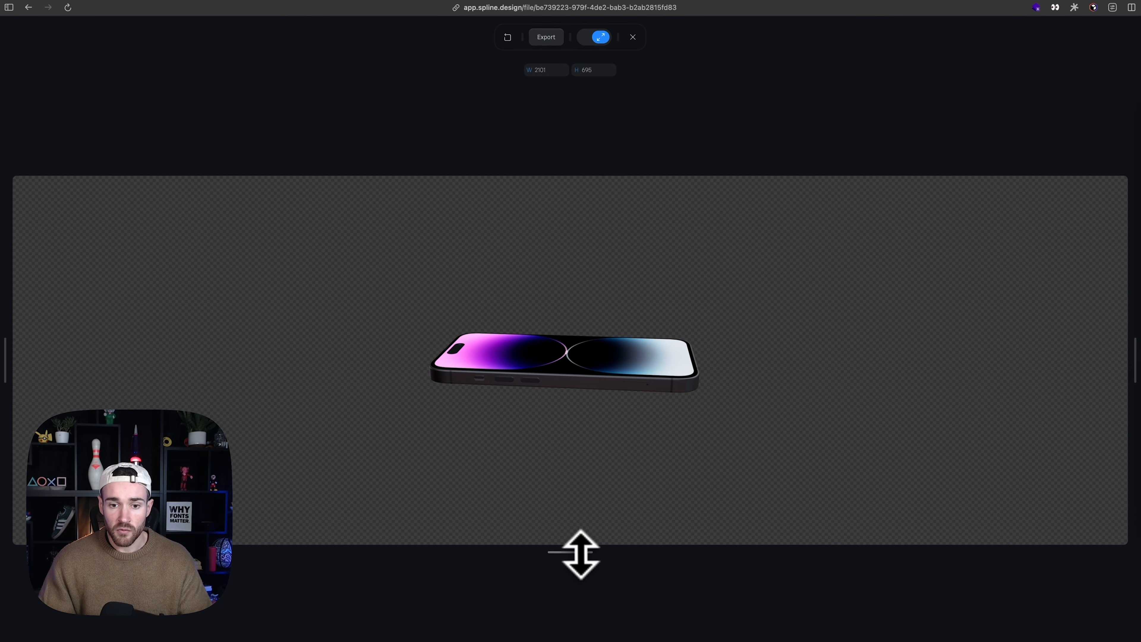
left_click_drag(581, 554, 612, 617)
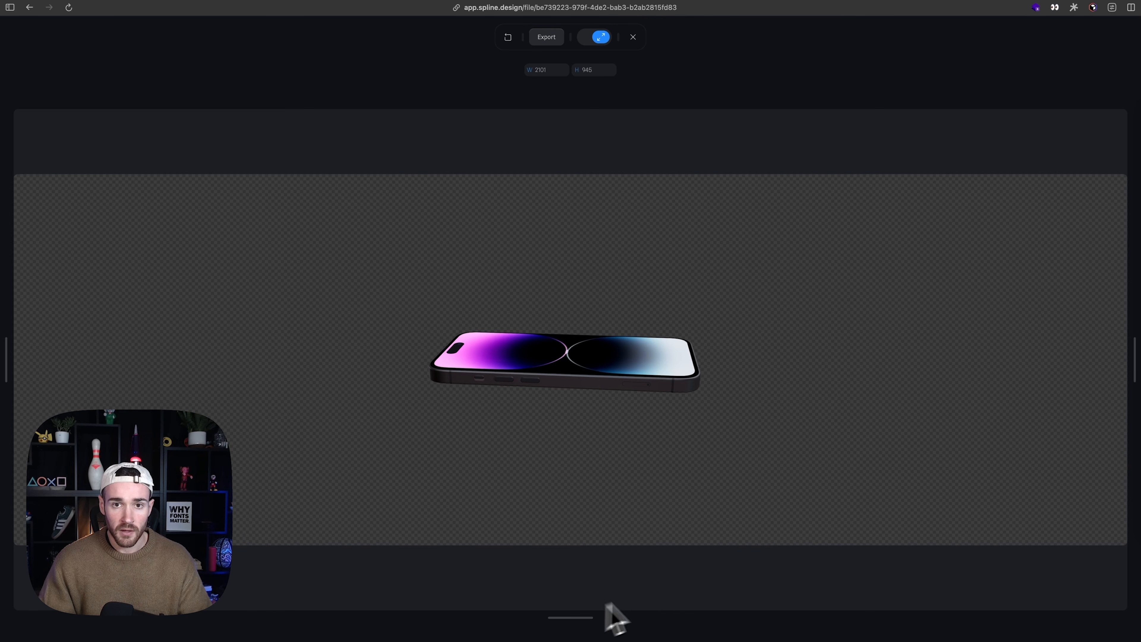
left_click(633, 37)
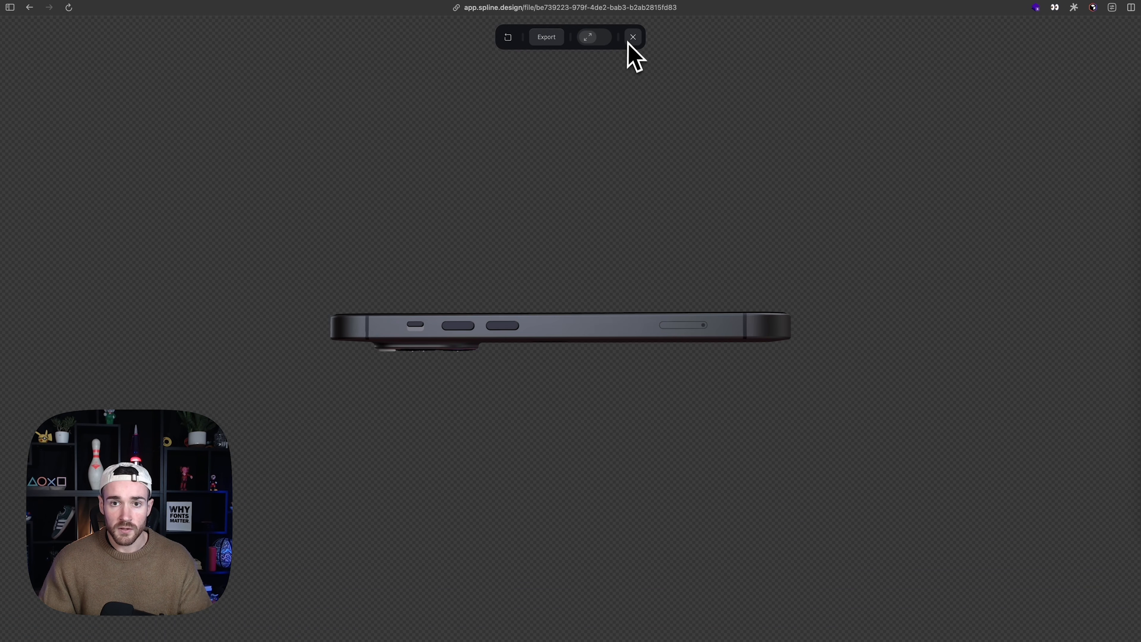